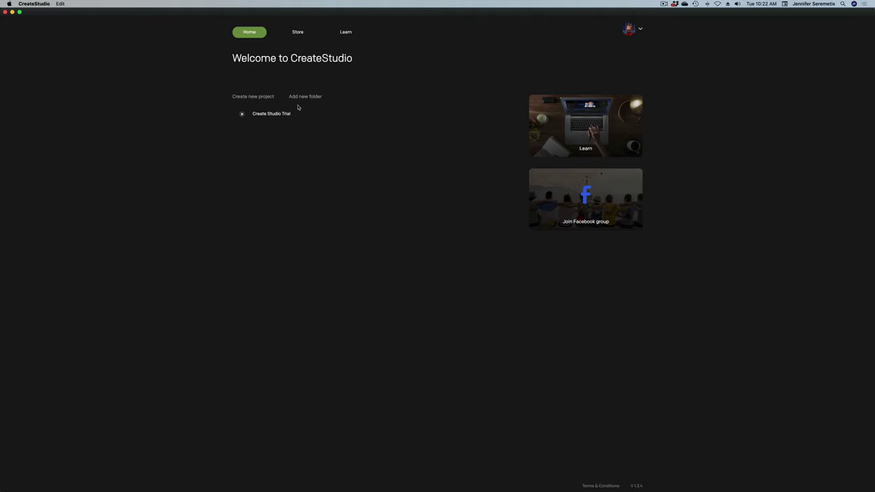
Step: Create a new project with the 1080p HD preset and a white #FFFFFF background
{"action": "left_click", "coordinate": [249, 99]}
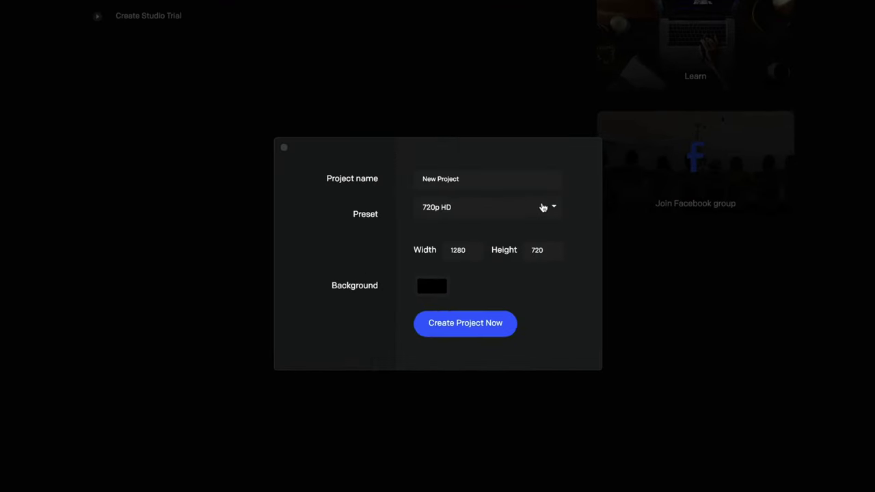
{"action": "left_click", "coordinate": [551, 210]}
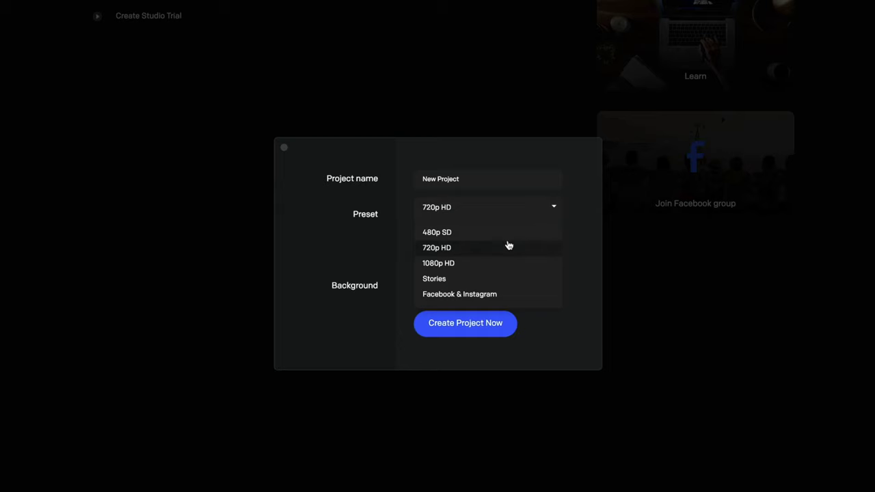
{"action": "left_click", "coordinate": [451, 267]}
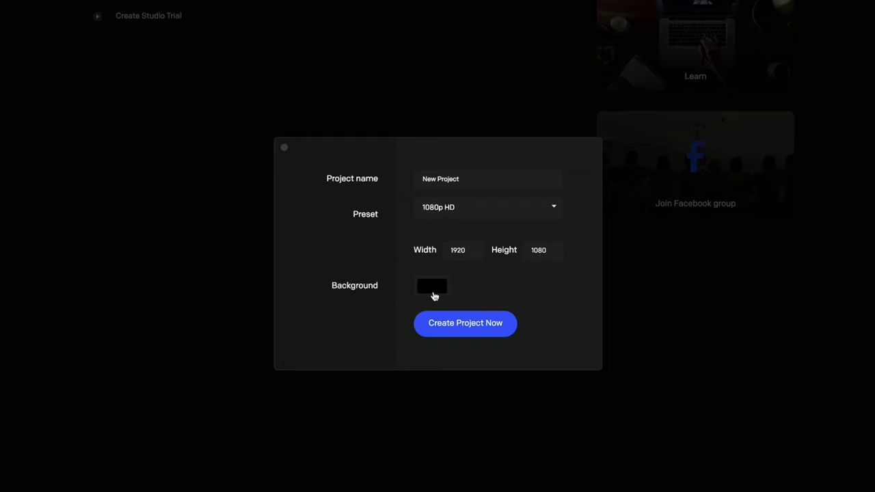
{"action": "left_click", "coordinate": [432, 293]}
{"action": "left_click_drag", "start_coordinate": [438, 256], "coordinate": [418, 154]}
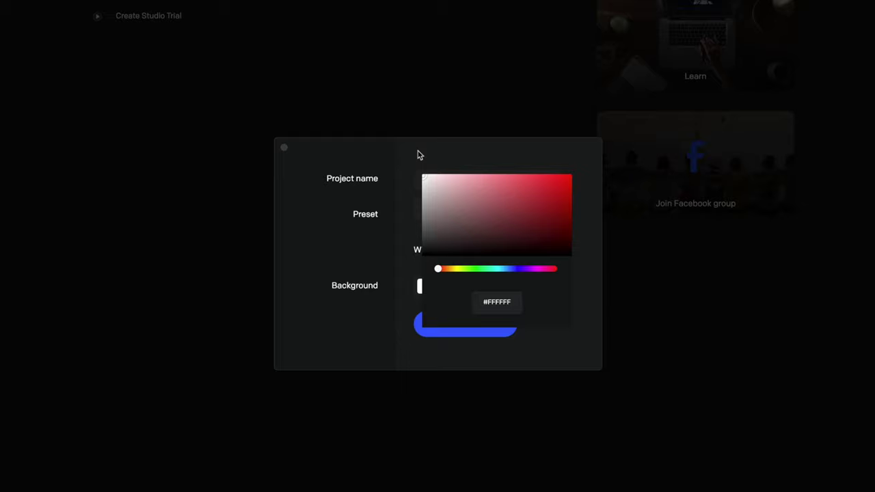
{"action": "left_click", "coordinate": [597, 301]}
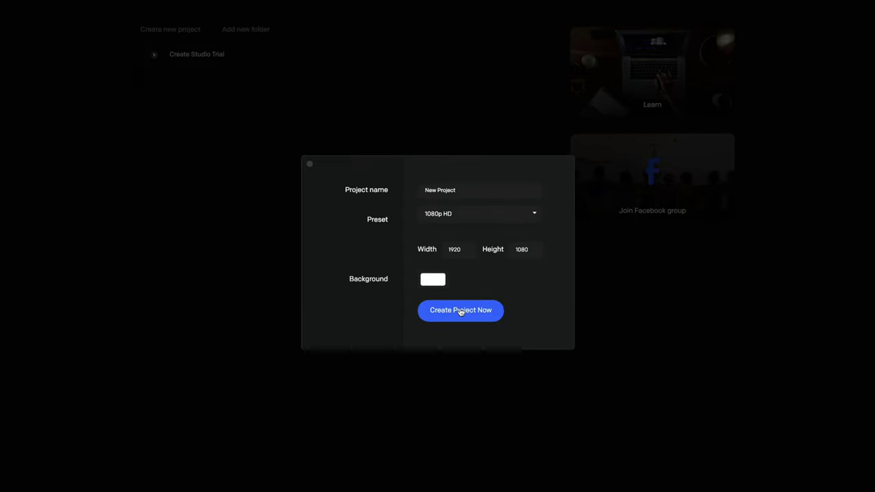
{"action": "left_click", "coordinate": [460, 311]}
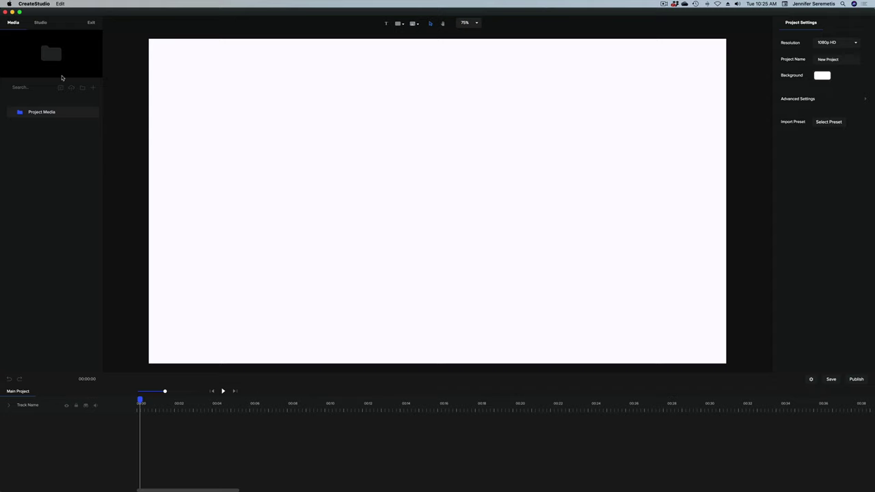
Step: Review the Studio asset categories and the Media Library's Audio, Pexels and Pixabay collections
{"action": "left_click", "coordinate": [41, 24]}
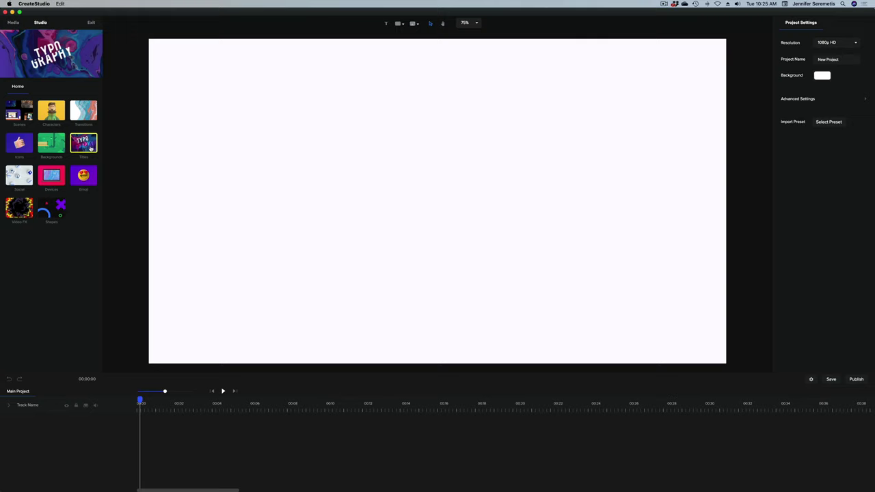
{"action": "left_click", "coordinate": [13, 23]}
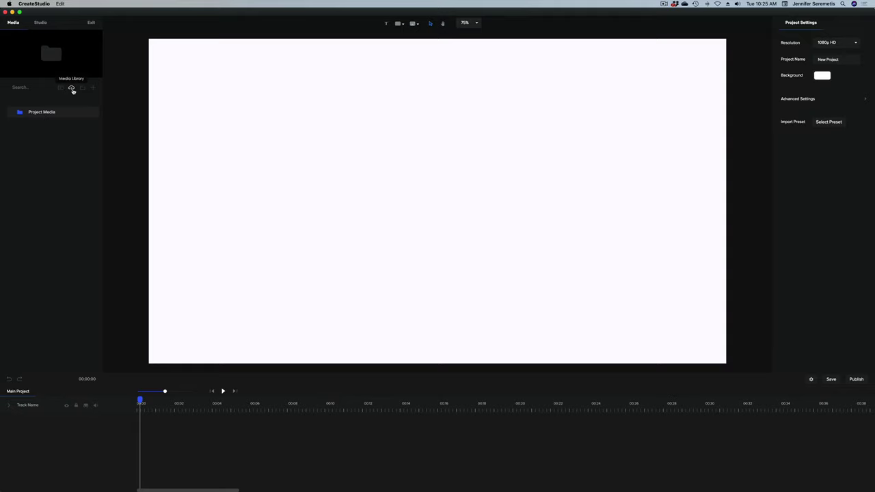
{"action": "left_click", "coordinate": [72, 89]}
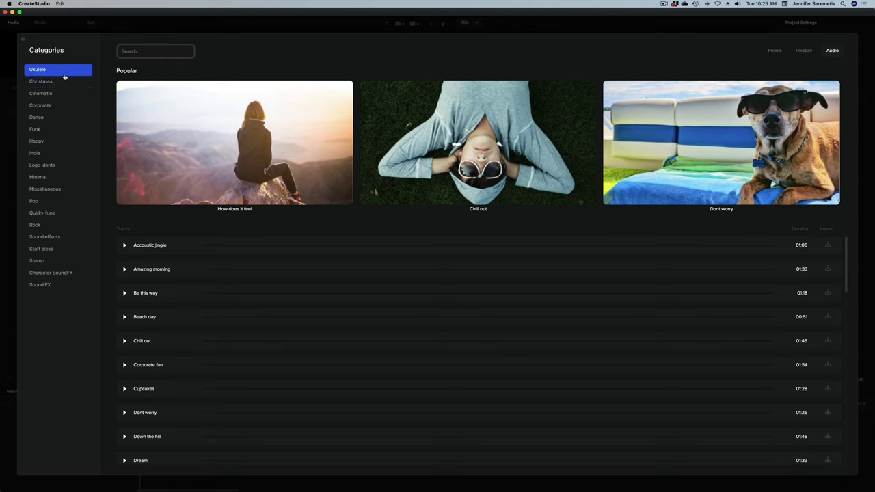
{"action": "left_click", "coordinate": [775, 51]}
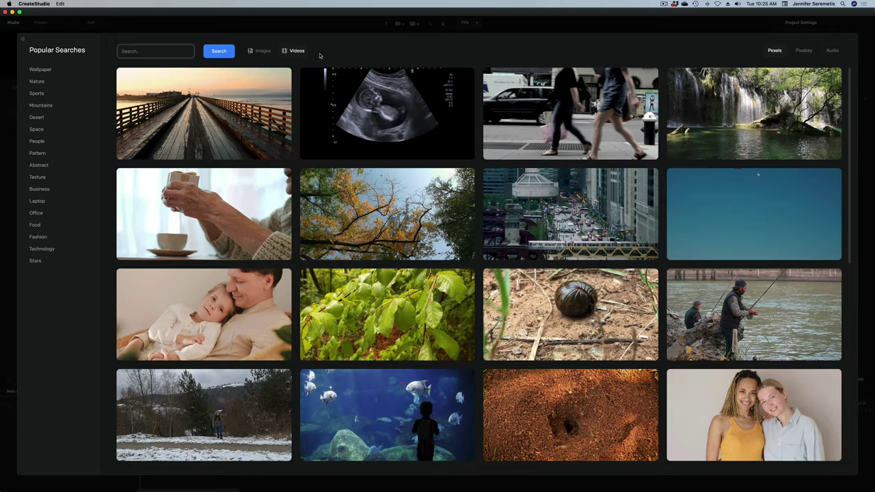
{"action": "left_click", "coordinate": [804, 51]}
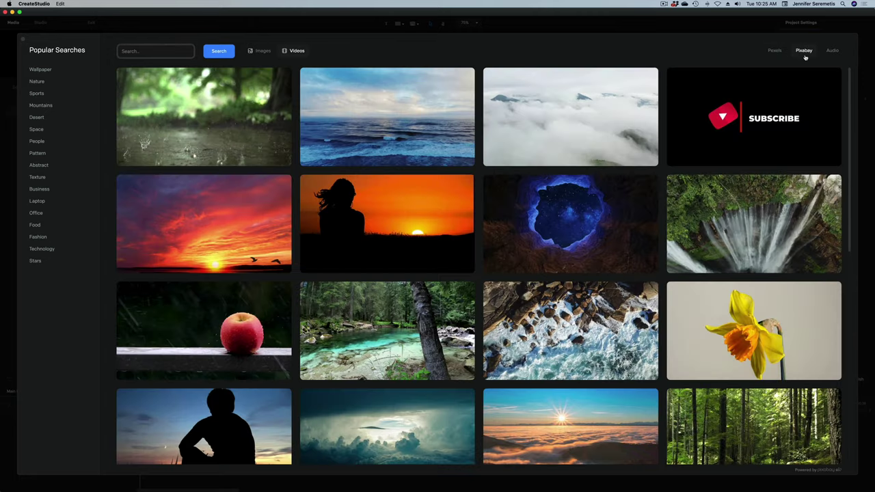
{"action": "left_click", "coordinate": [834, 50]}
{"action": "scroll", "coordinate": [415, 318], "scroll_direction": "down", "scroll_amount": 5}
{"action": "scroll", "coordinate": [416, 315], "scroll_direction": "up", "scroll_amount": 5}
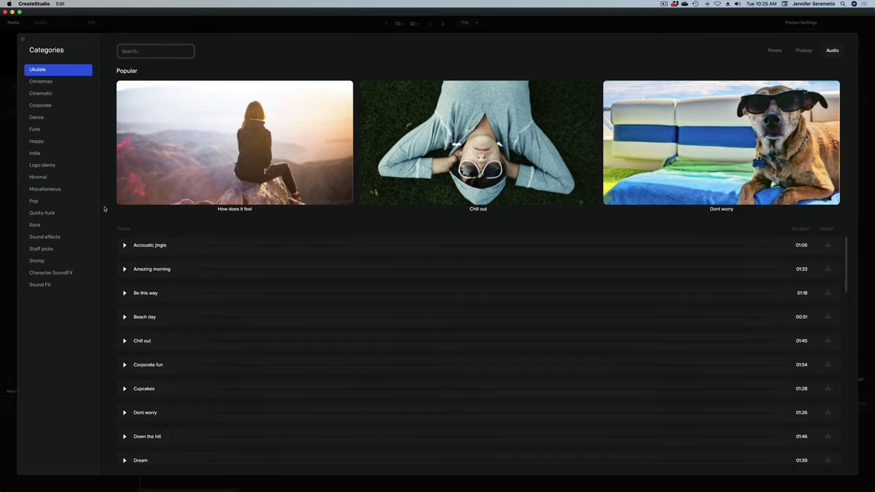
{"action": "left_click", "coordinate": [23, 41]}
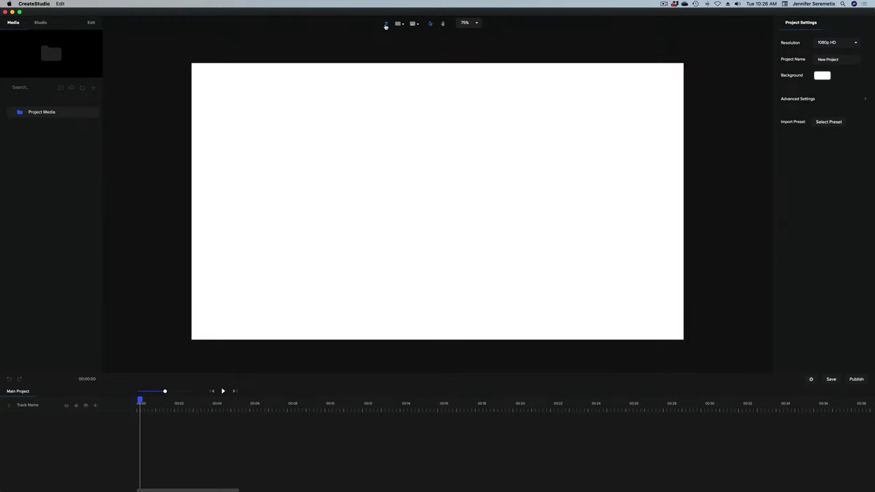
Step: Look over the available shapes and the graphic object categories for the canvas
{"action": "left_click", "coordinate": [403, 25]}
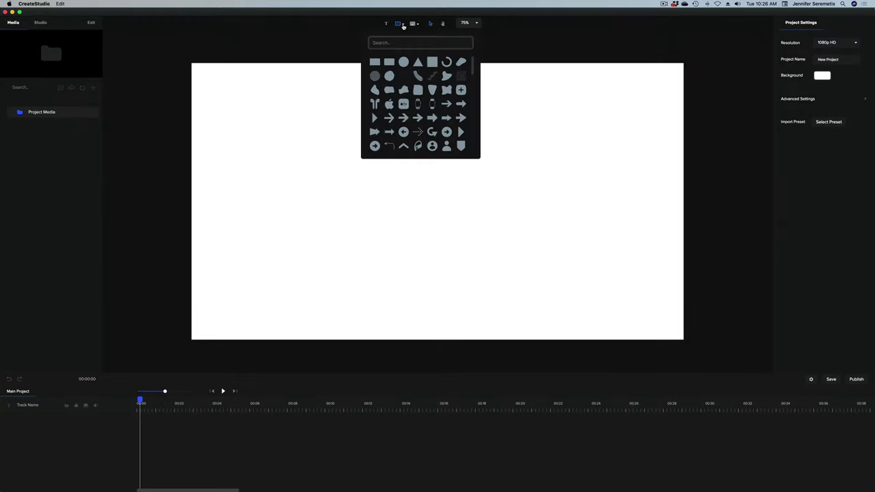
{"action": "left_click", "coordinate": [402, 25]}
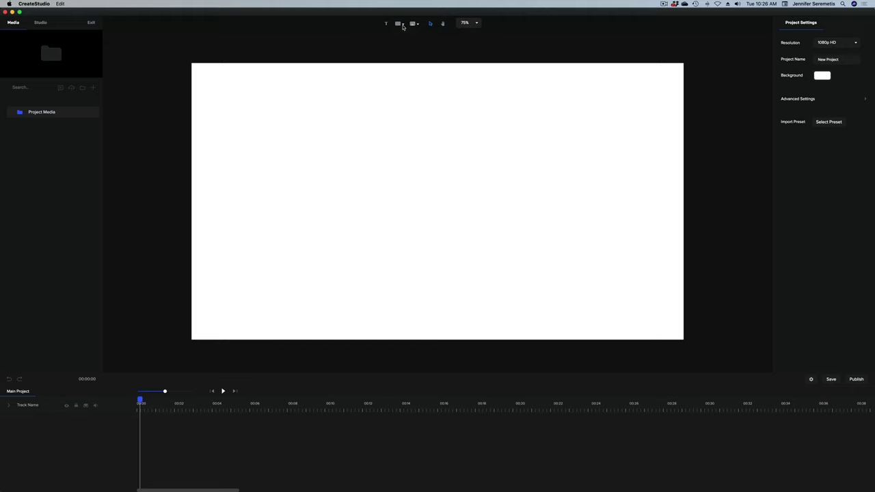
{"action": "left_click", "coordinate": [417, 25]}
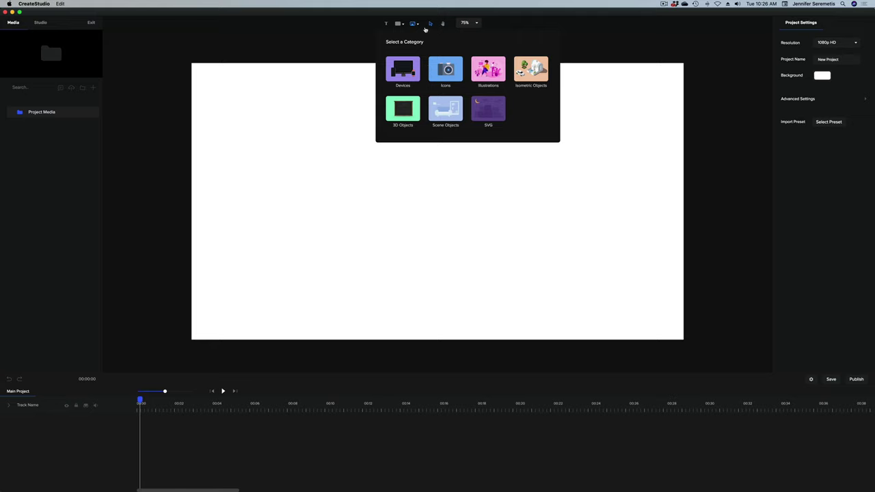
{"action": "left_click", "coordinate": [427, 25]}
{"action": "left_click", "coordinate": [428, 24]}
{"action": "left_click", "coordinate": [429, 24]}
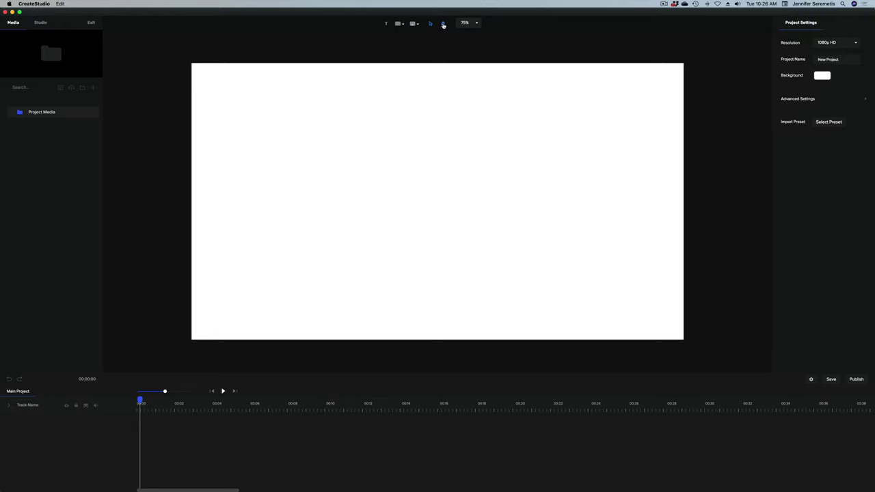
Step: Pan the canvas and view it at 300%, fit to screen and 75% zoom
{"action": "left_click_drag", "start_coordinate": [475, 119], "coordinate": [495, 124]}
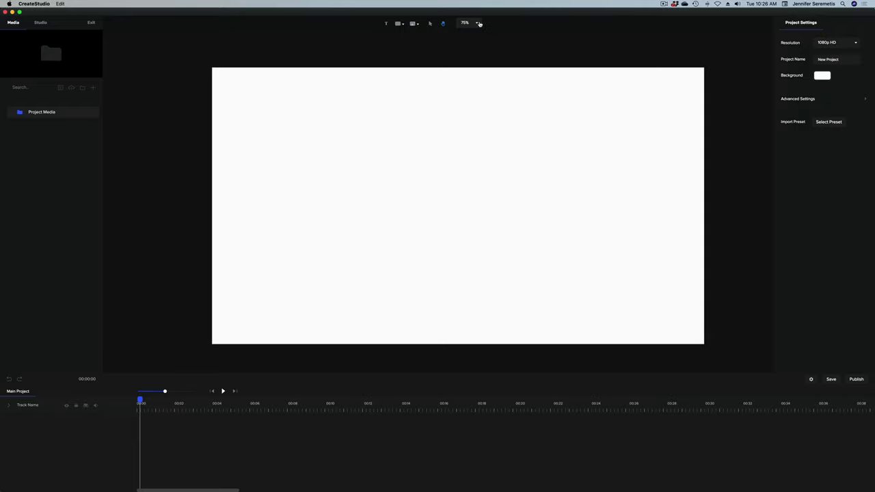
{"action": "left_click", "coordinate": [478, 24]}
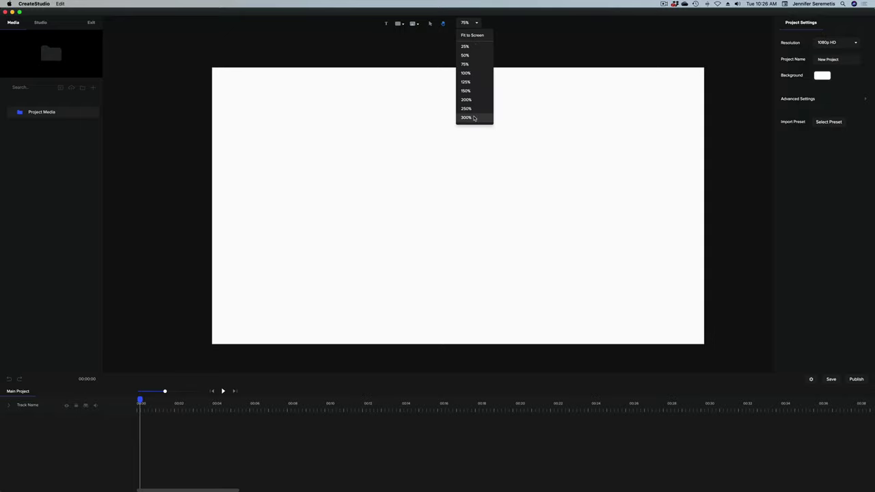
{"action": "left_click", "coordinate": [466, 117]}
{"action": "left_click", "coordinate": [478, 23]}
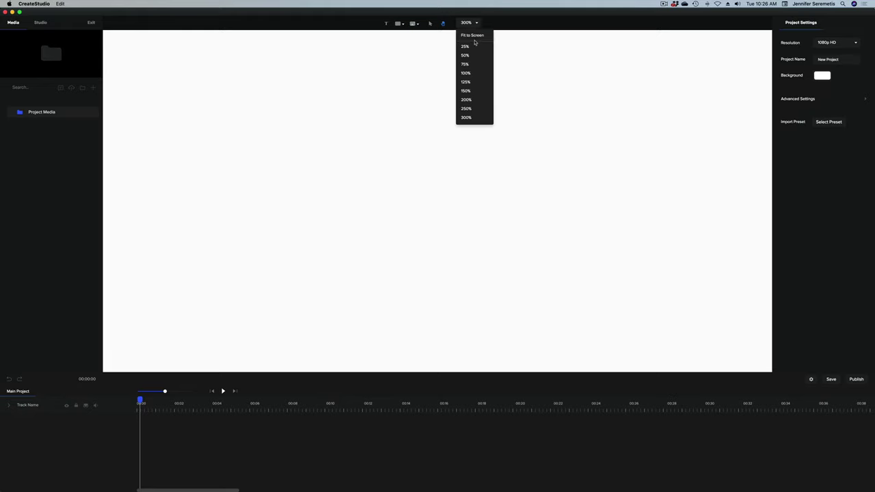
{"action": "left_click", "coordinate": [476, 36]}
{"action": "left_click", "coordinate": [477, 23]}
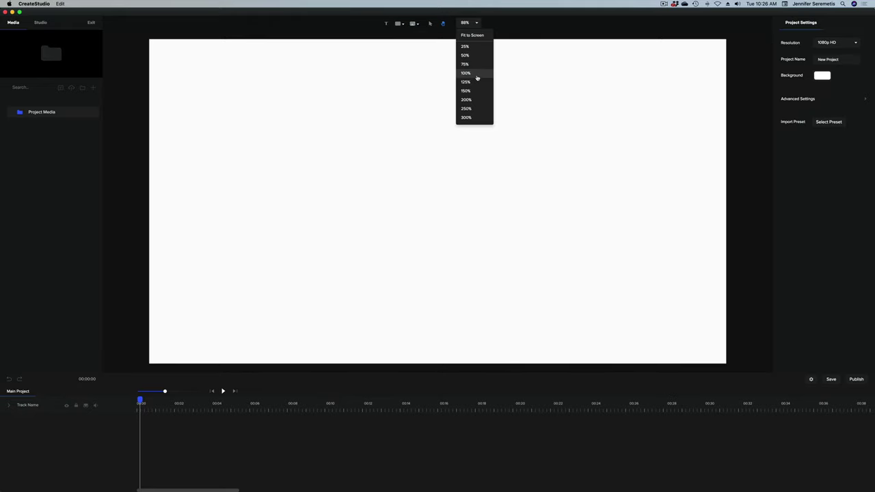
{"action": "left_click", "coordinate": [478, 65]}
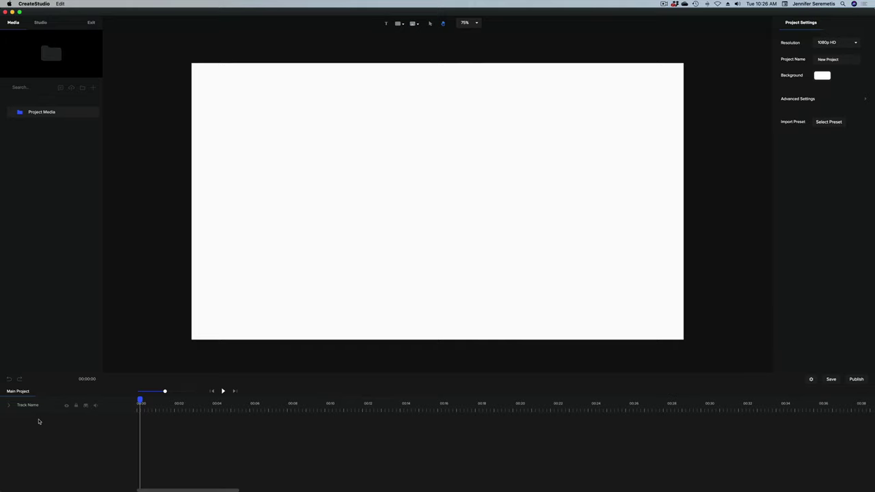
{"action": "left_click_drag", "start_coordinate": [140, 401], "coordinate": [116, 490]}
{"action": "left_click_drag", "start_coordinate": [138, 402], "coordinate": [429, 401]}
{"action": "left_click_drag", "start_coordinate": [619, 400], "coordinate": [137, 480]}
Step: Copy the complete video script from Document1 in Word and paste it into CreateStudio's Text to Speech script
{"action": "left_click", "coordinate": [60, 89]}
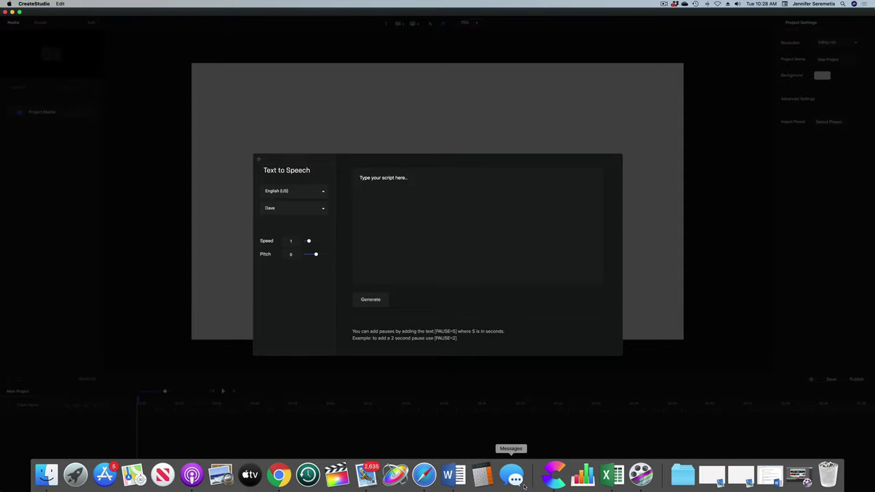
{"action": "left_click", "coordinate": [770, 477]}
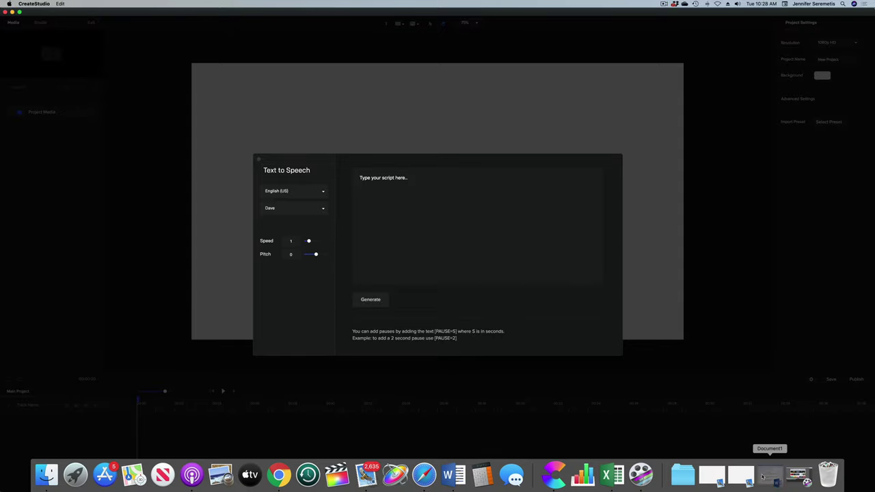
{"action": "left_click_drag", "start_coordinate": [297, 448], "coordinate": [156, 131]}
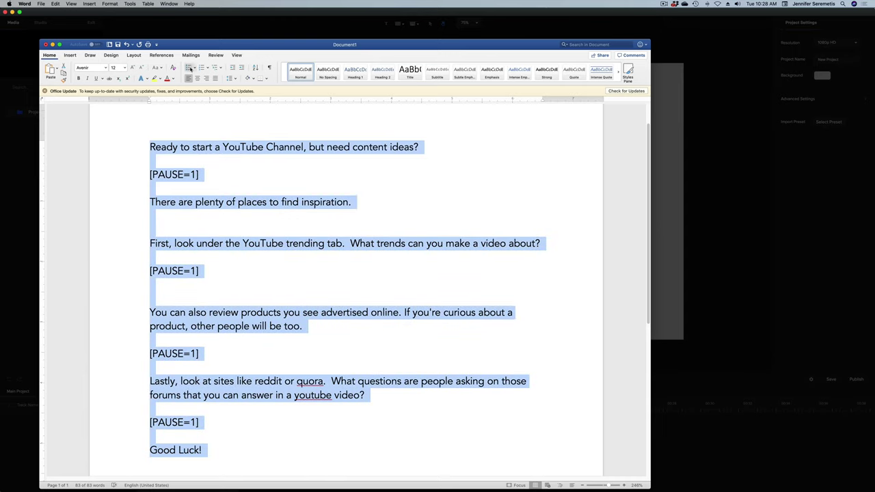
{"action": "left_click", "coordinate": [54, 45]}
{"action": "left_click", "coordinate": [370, 197]}
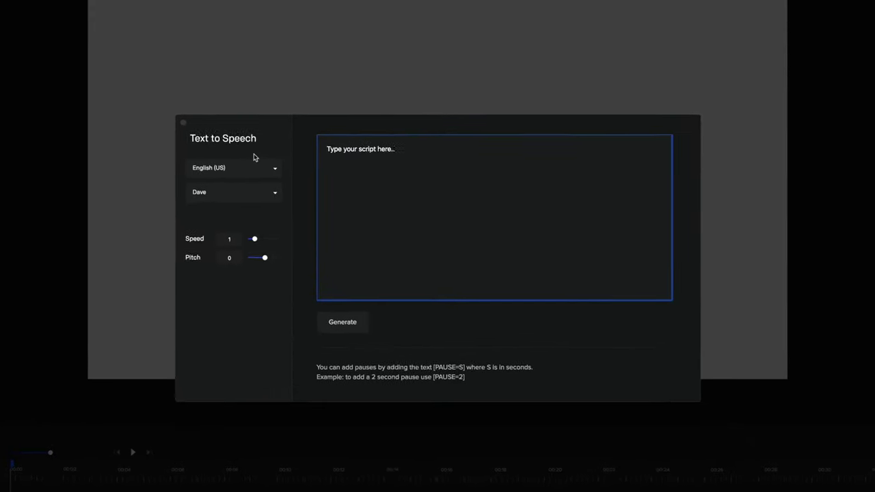
{"action": "key", "text": "super+v"}
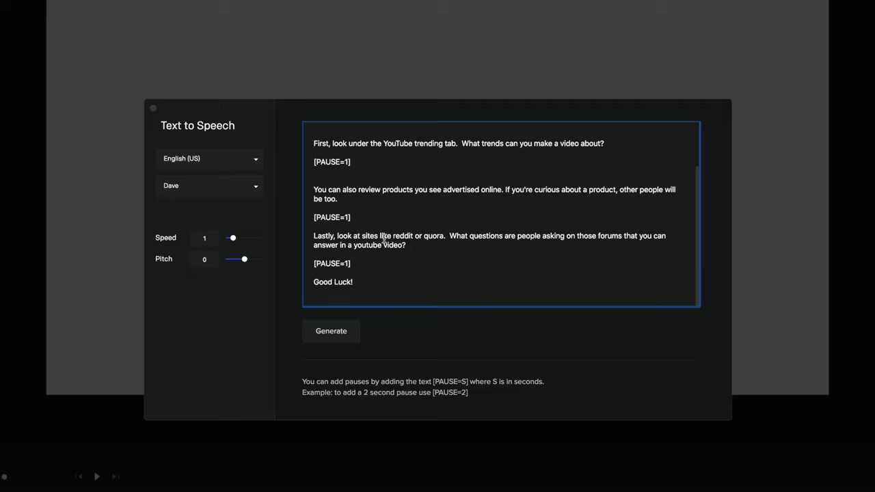
Step: Review the speech languages, keep English (US), and choose the Kate voice
{"action": "left_click", "coordinate": [256, 162]}
{"action": "scroll", "coordinate": [208, 226], "scroll_direction": "down", "scroll_amount": 5}
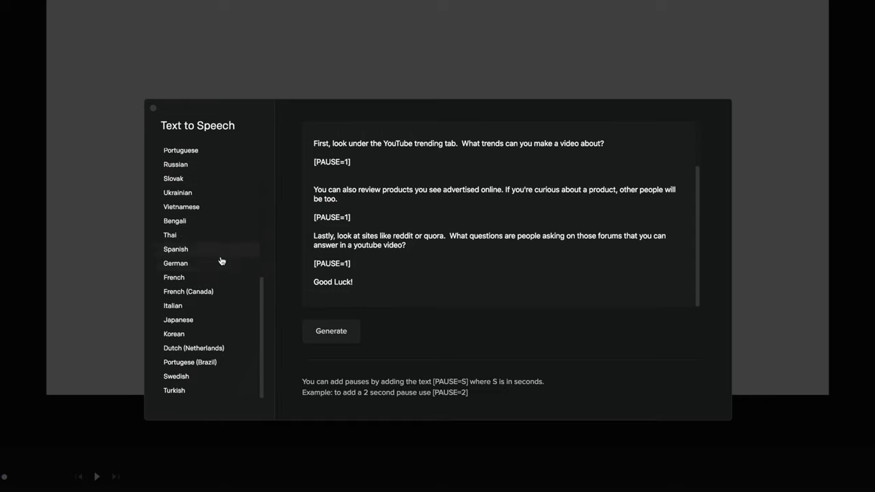
{"action": "scroll", "coordinate": [220, 263], "scroll_direction": "up", "scroll_amount": 5}
{"action": "scroll", "coordinate": [219, 263], "scroll_direction": "down", "scroll_amount": 5}
{"action": "scroll", "coordinate": [221, 261], "scroll_direction": "up", "scroll_amount": 5}
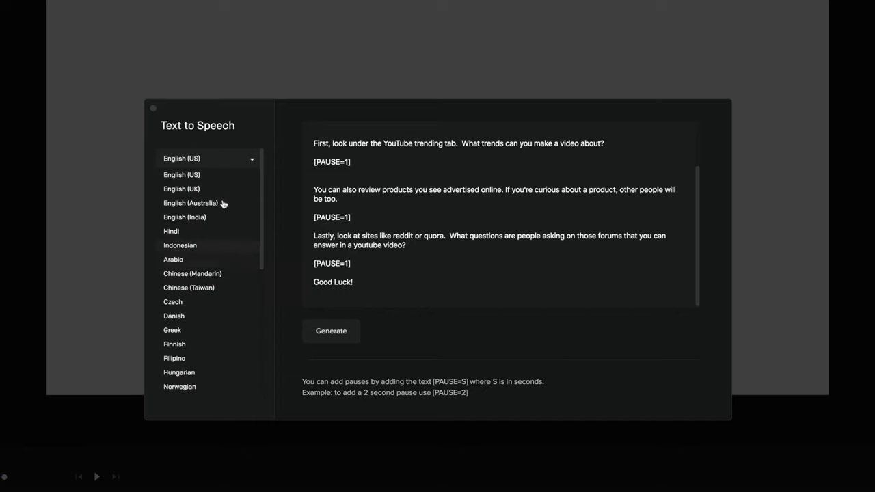
{"action": "left_click", "coordinate": [196, 172]}
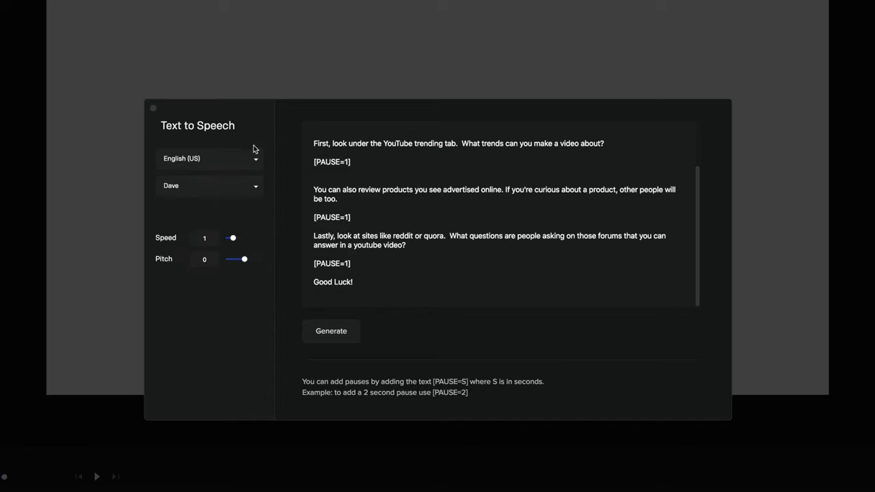
{"action": "left_click", "coordinate": [256, 190]}
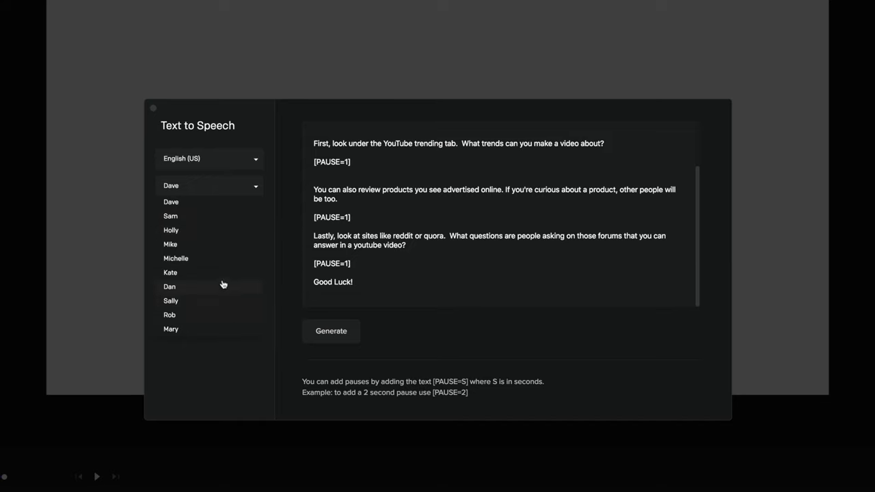
{"action": "left_click", "coordinate": [224, 274]}
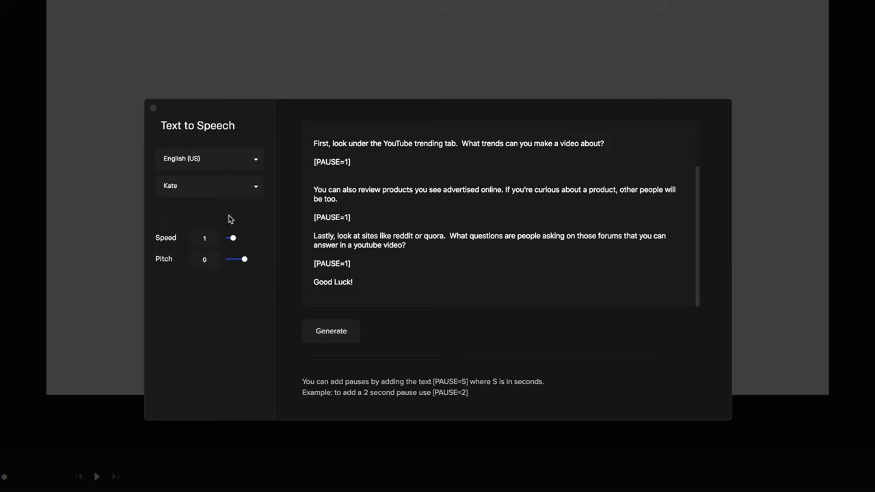
Step: Generate and preview the voiceover, and import it into the media library
{"action": "left_click", "coordinate": [325, 335]}
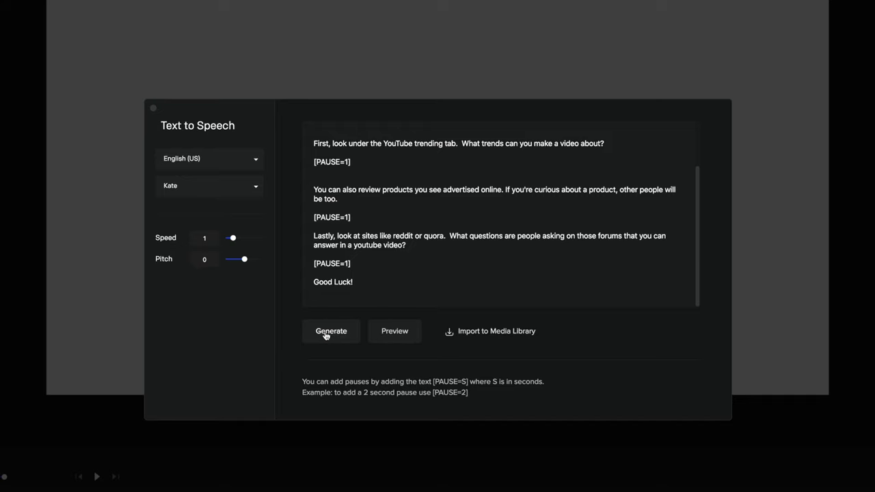
{"action": "left_click", "coordinate": [393, 340]}
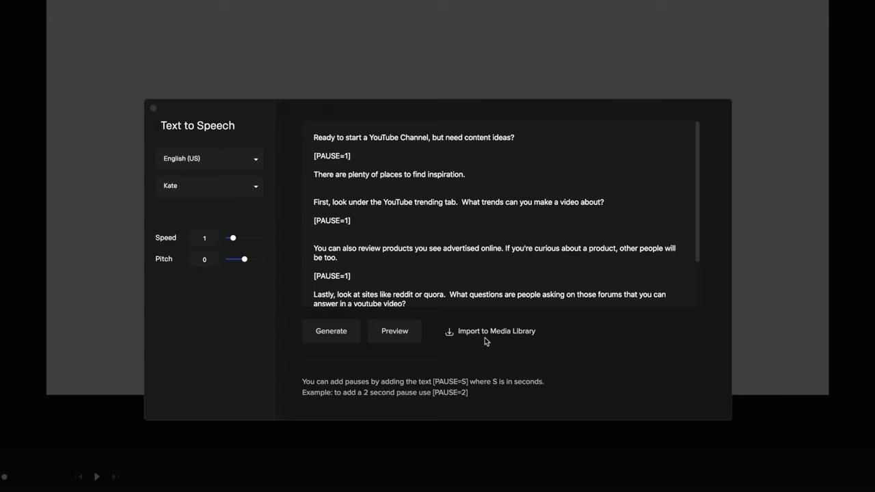
{"action": "left_click", "coordinate": [481, 333]}
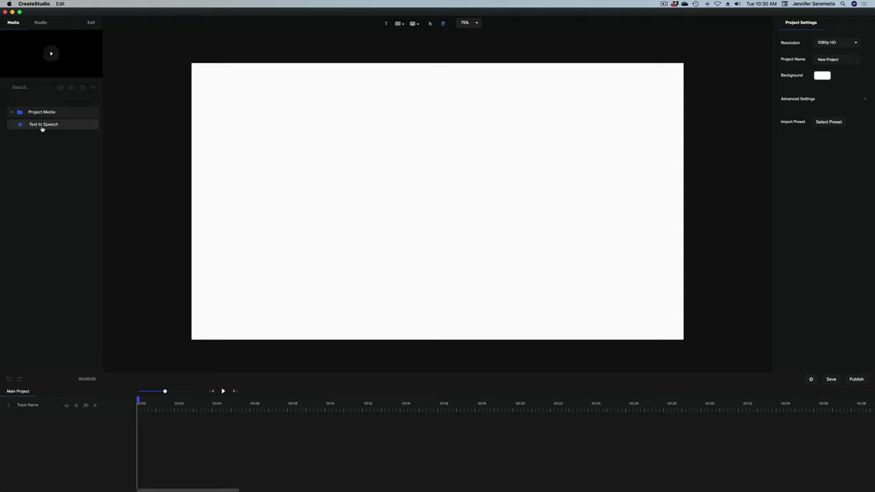
Step: Add the Text to Speech voiceover to the timeline and shift its clip to start about one second in
{"action": "left_click", "coordinate": [41, 129]}
{"action": "left_click_drag", "start_coordinate": [21, 125], "coordinate": [370, 140]}
{"action": "left_click", "coordinate": [148, 408]}
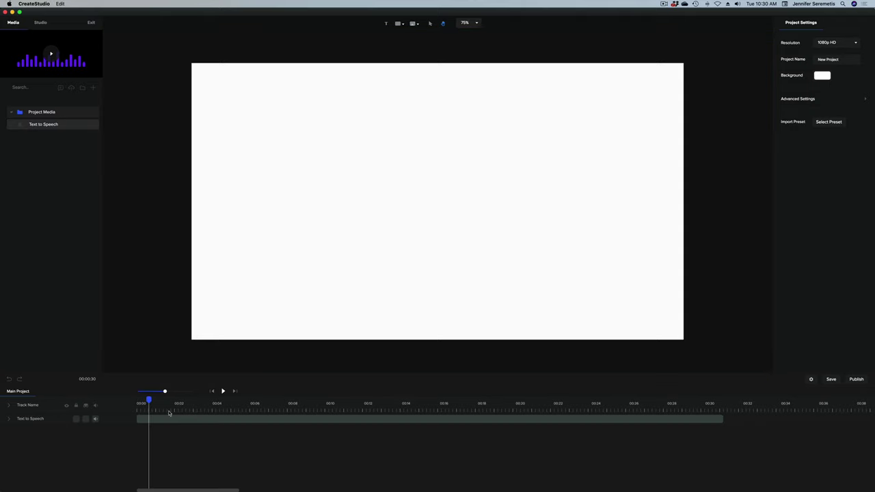
{"action": "left_click", "coordinate": [226, 418]}
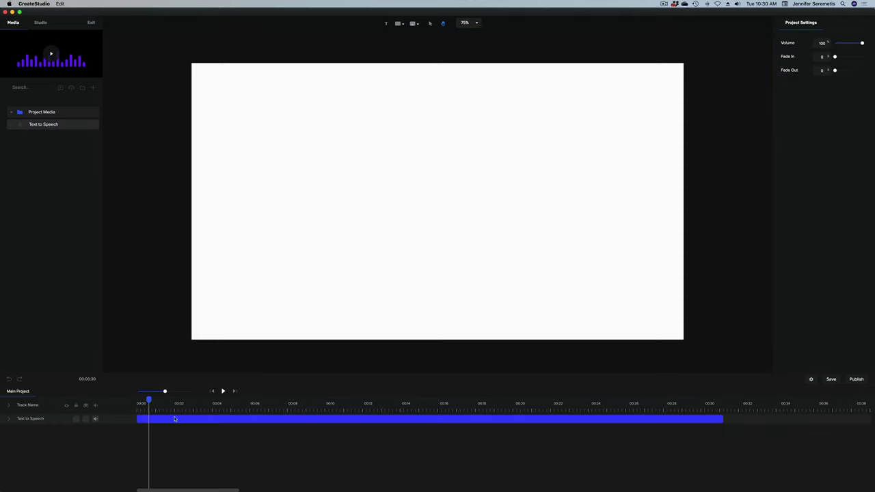
{"action": "left_click", "coordinate": [140, 403]}
{"action": "left_click_drag", "start_coordinate": [156, 419], "coordinate": [171, 418]}
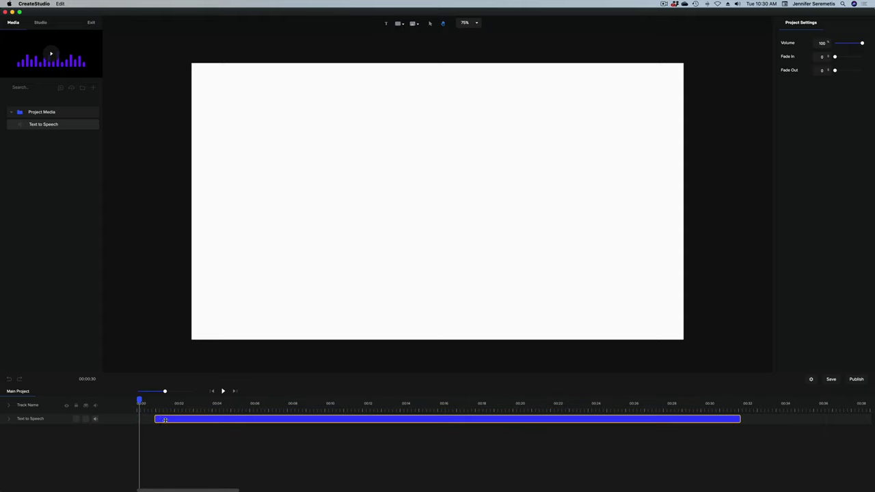
{"action": "left_click", "coordinate": [159, 408]}
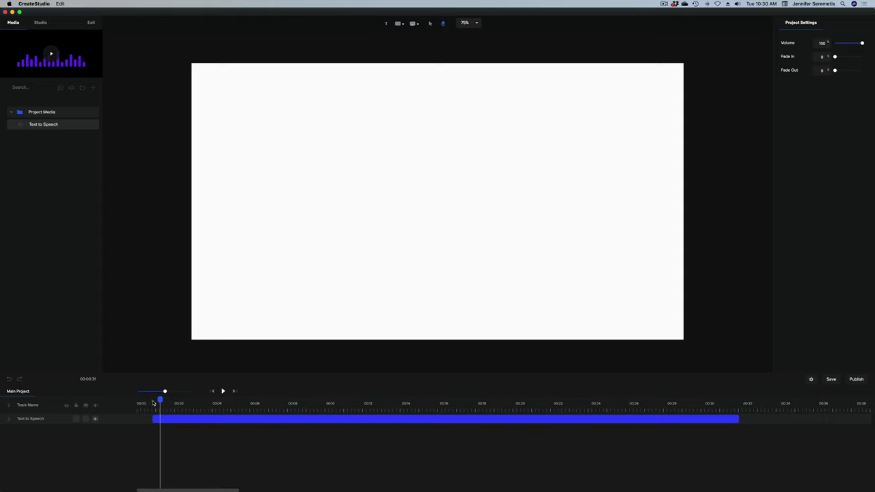
{"action": "left_click", "coordinate": [152, 403]}
Step: Play the timeline from the beginning to check when the voiceover starts
{"action": "left_click_drag", "start_coordinate": [151, 400], "coordinate": [73, 428]}
{"action": "key", "text": "space"}
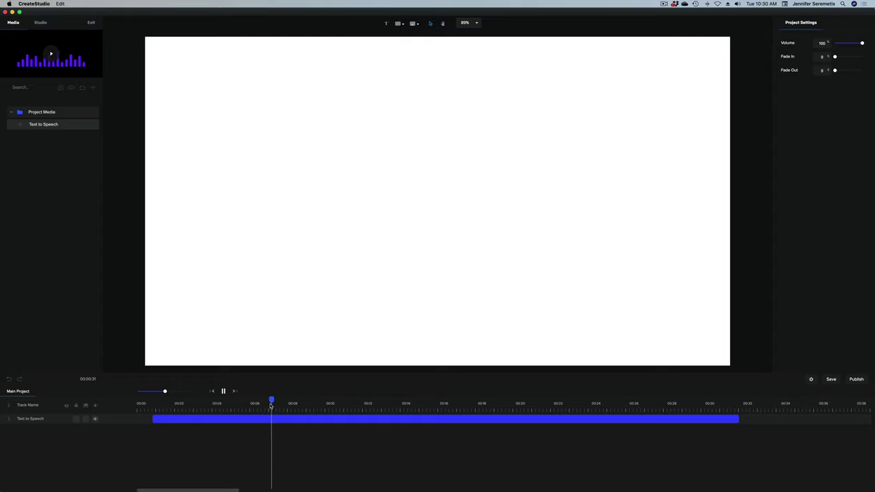
{"action": "key", "text": "space"}
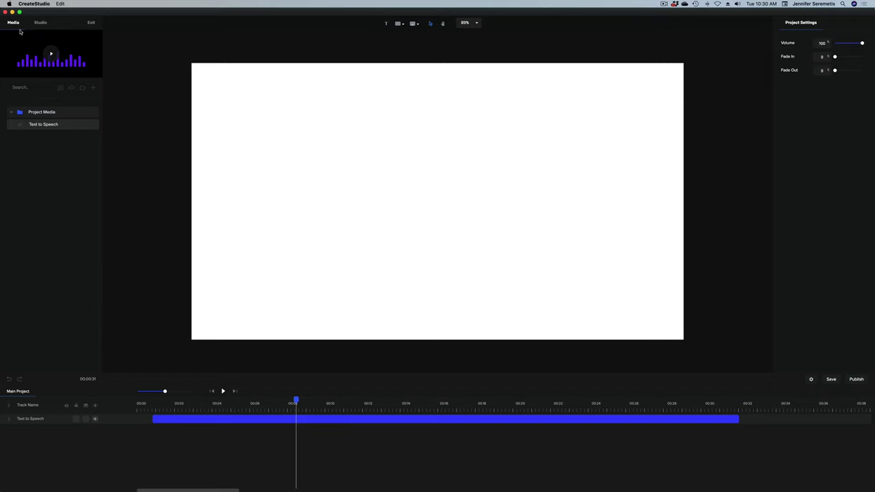
Step: Add the Film Studio background from the Elegant set and align its clip with the timeline start
{"action": "left_click", "coordinate": [41, 22]}
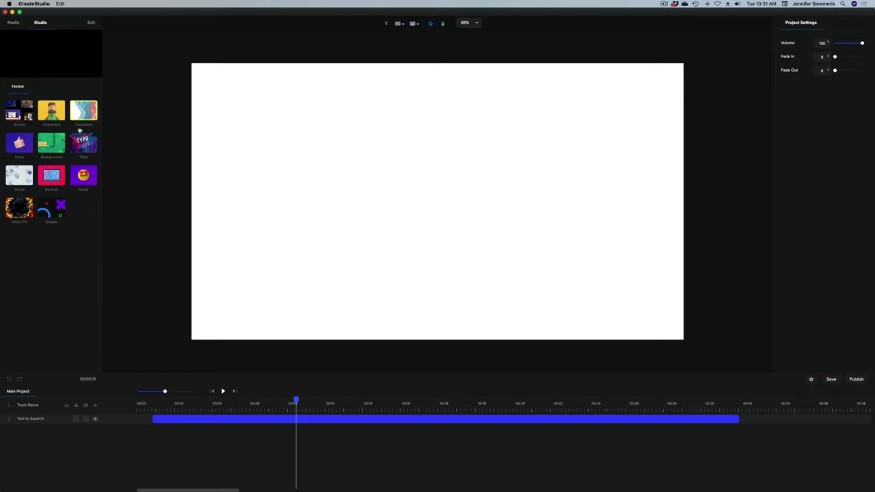
{"action": "left_click", "coordinate": [47, 147]}
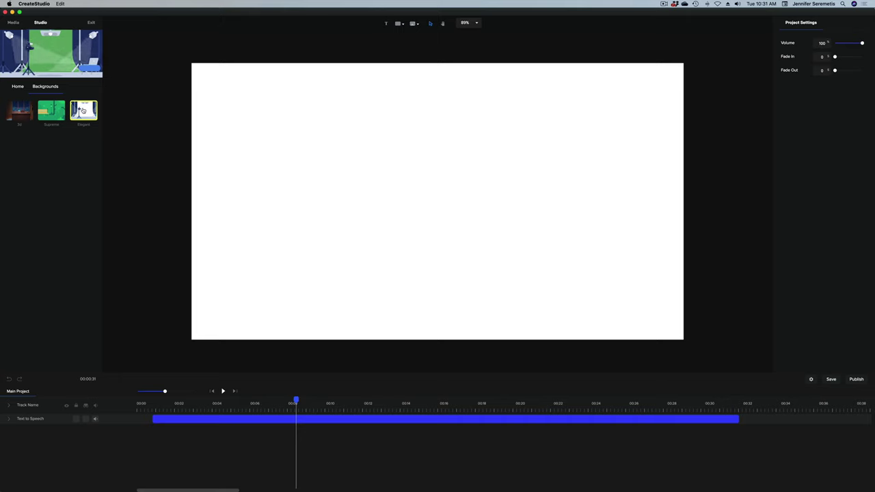
{"action": "left_click", "coordinate": [83, 111]}
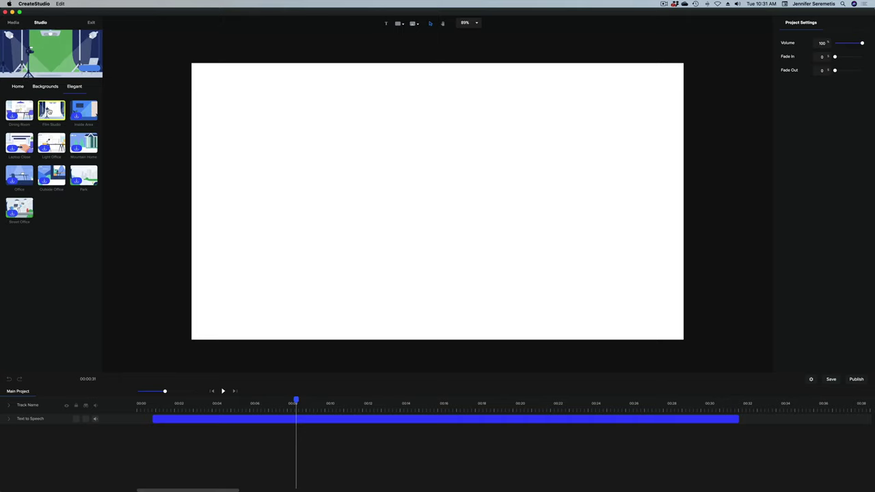
{"action": "left_click_drag", "start_coordinate": [49, 112], "coordinate": [427, 181]}
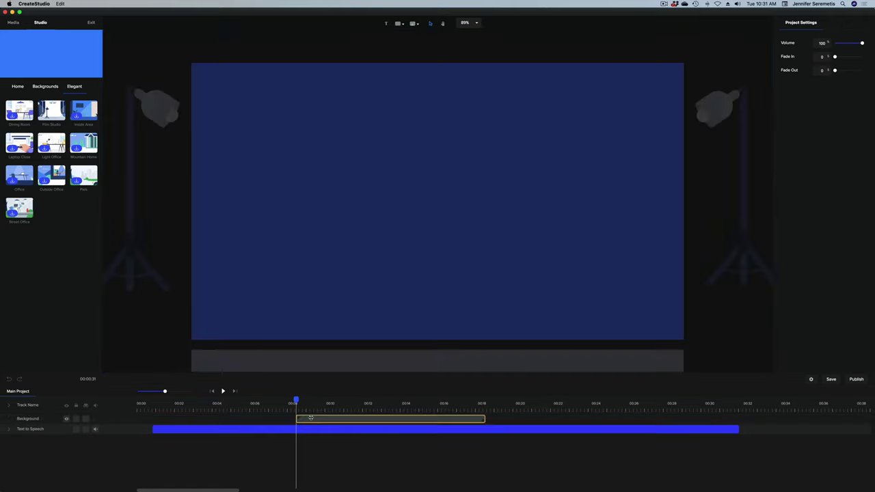
{"action": "left_click_drag", "start_coordinate": [191, 441], "coordinate": [144, 445]}
Step: Preview the Film Studio background's opening animation together with the voiceover
{"action": "left_click", "coordinate": [141, 411]}
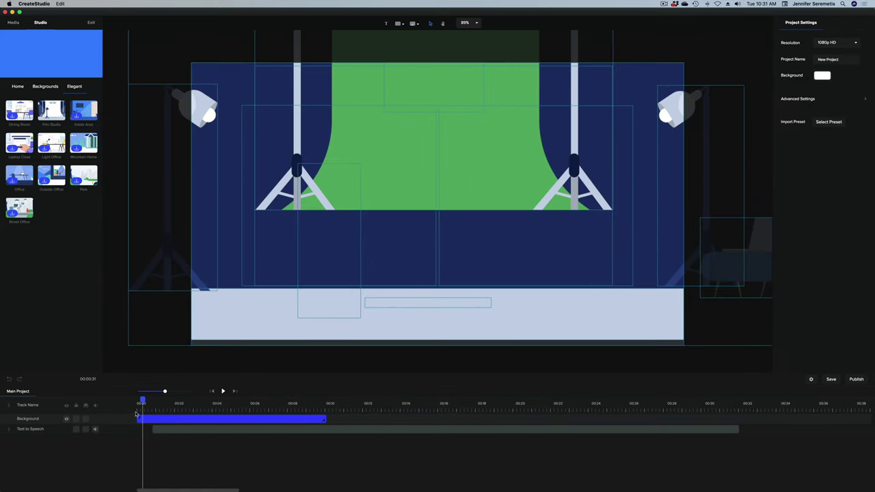
{"action": "left_click_drag", "start_coordinate": [142, 400], "coordinate": [135, 403]}
{"action": "key", "text": "space"}
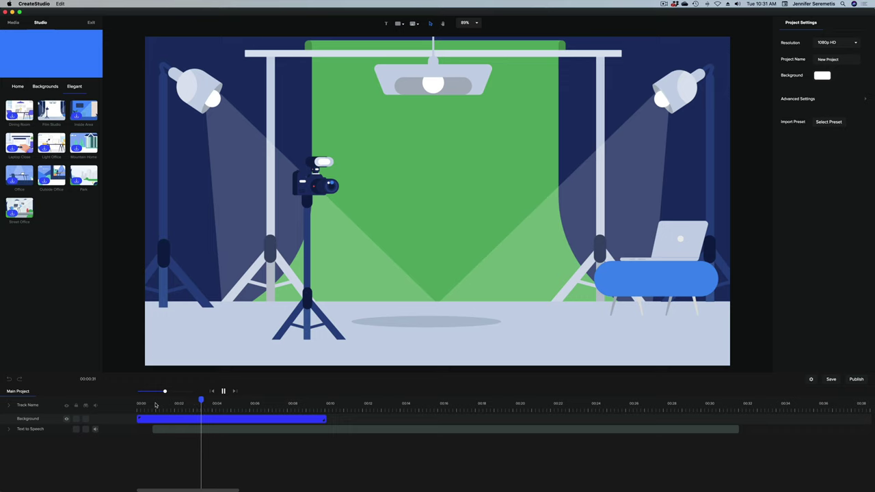
{"action": "key", "text": "space"}
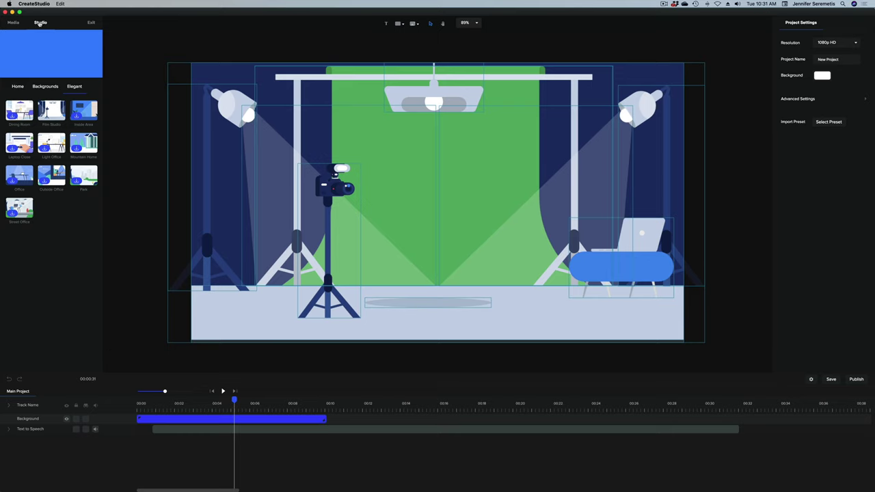
Step: Browse the 3D characters and place Kate in front of the green screen at about x 873, y 601
{"action": "left_click", "coordinate": [14, 87]}
{"action": "left_click", "coordinate": [51, 110]}
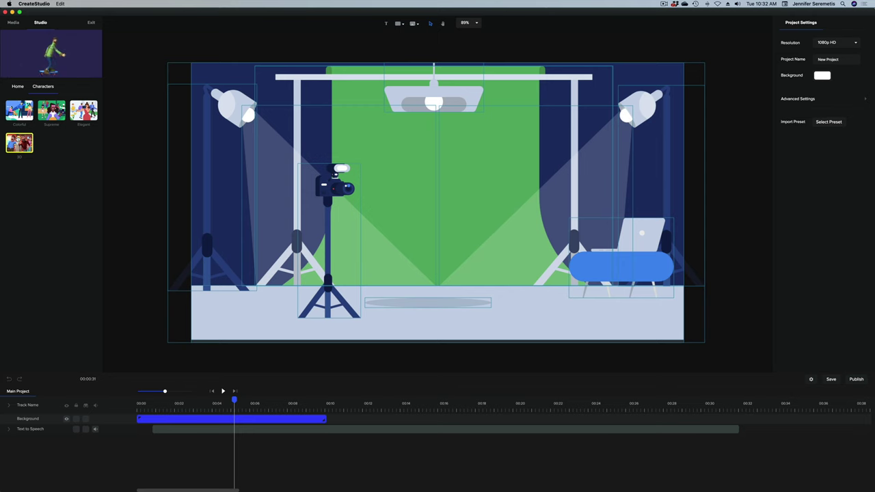
{"action": "left_click", "coordinate": [19, 142]}
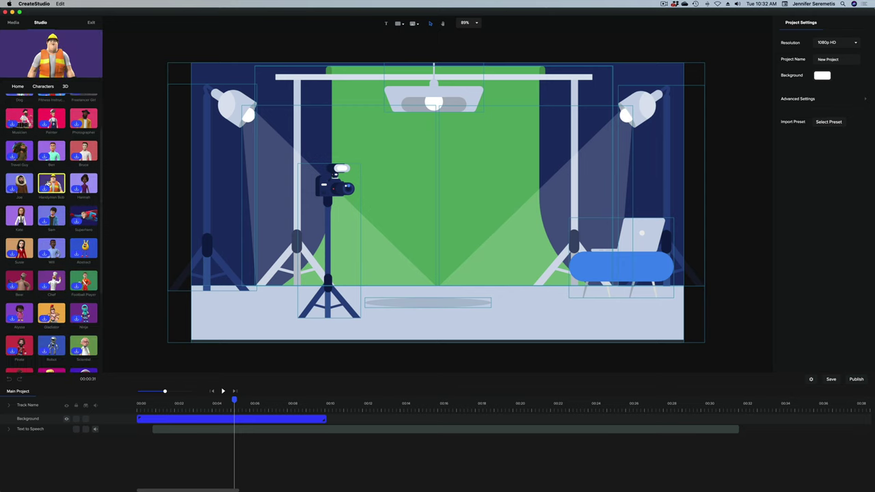
{"action": "scroll", "coordinate": [78, 246], "scroll_direction": "up", "scroll_amount": 5}
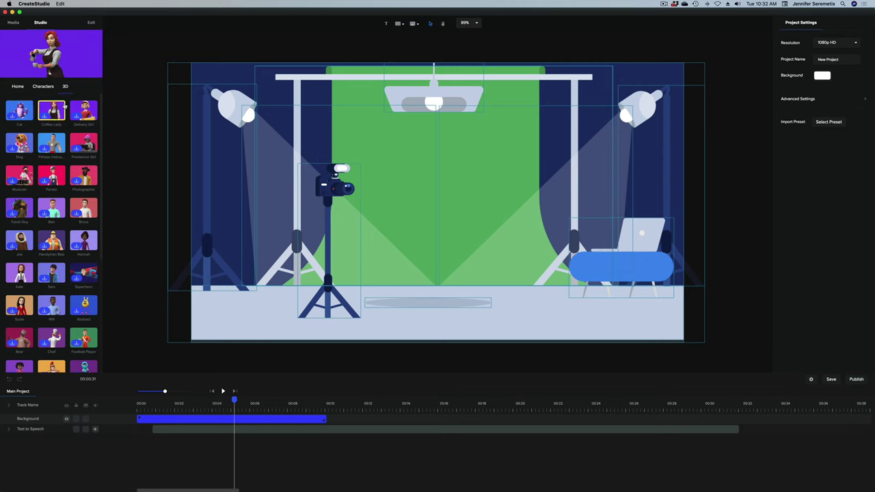
{"action": "scroll", "coordinate": [75, 158], "scroll_direction": "down", "scroll_amount": 5}
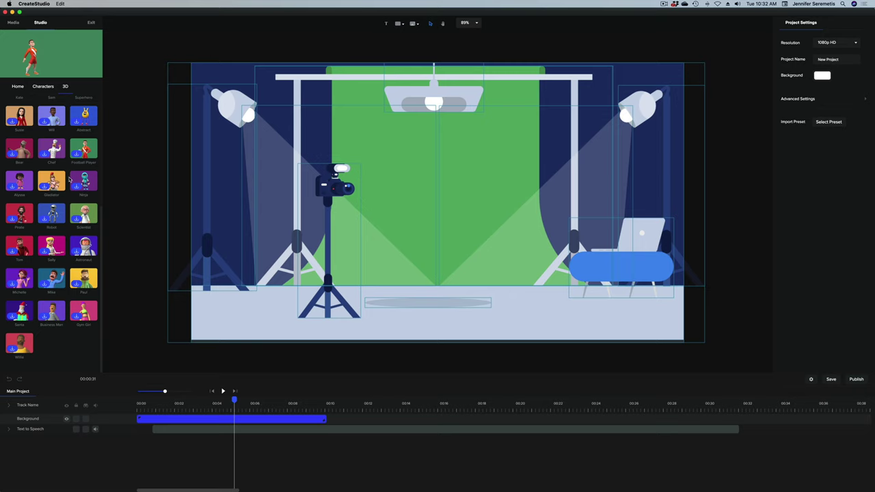
{"action": "scroll", "coordinate": [69, 179], "scroll_direction": "up", "scroll_amount": 5}
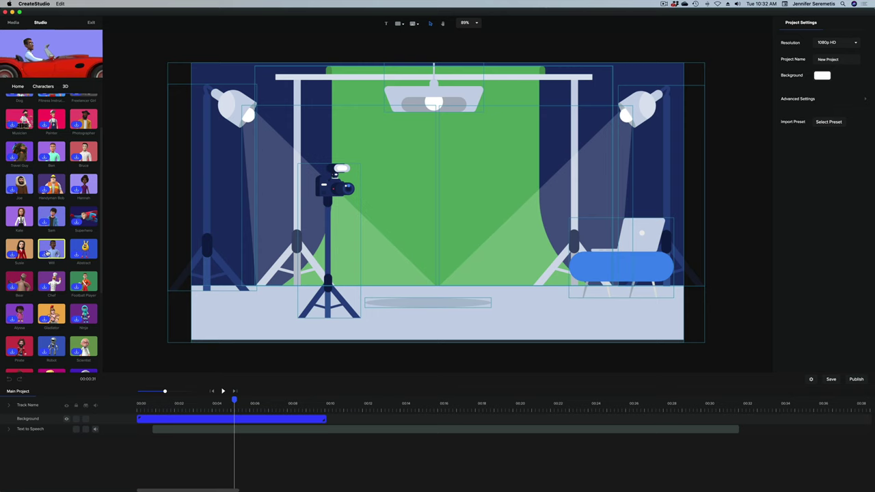
{"action": "scroll", "coordinate": [48, 253], "scroll_direction": "down", "scroll_amount": 4}
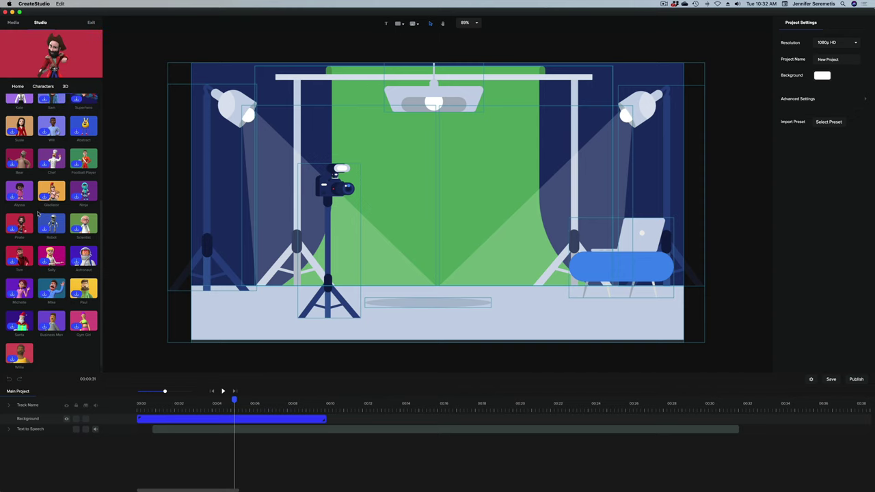
{"action": "scroll", "coordinate": [39, 207], "scroll_direction": "up", "scroll_amount": 3}
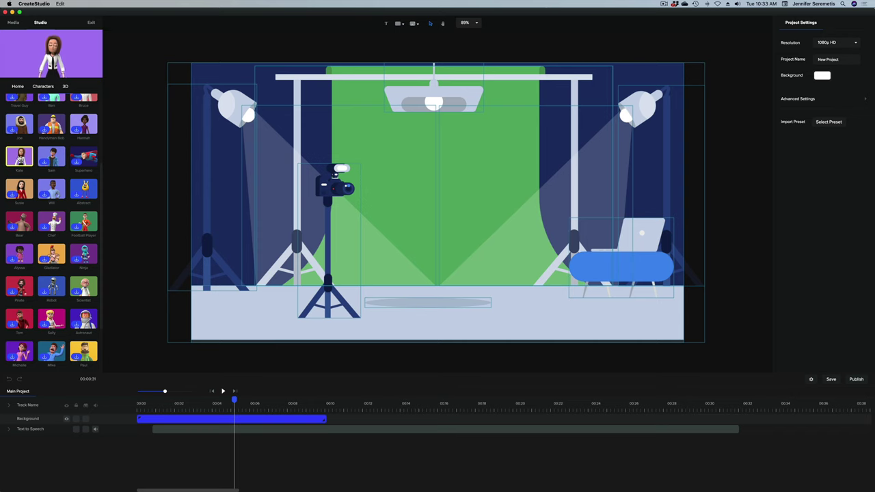
{"action": "left_click_drag", "start_coordinate": [22, 158], "coordinate": [424, 196]}
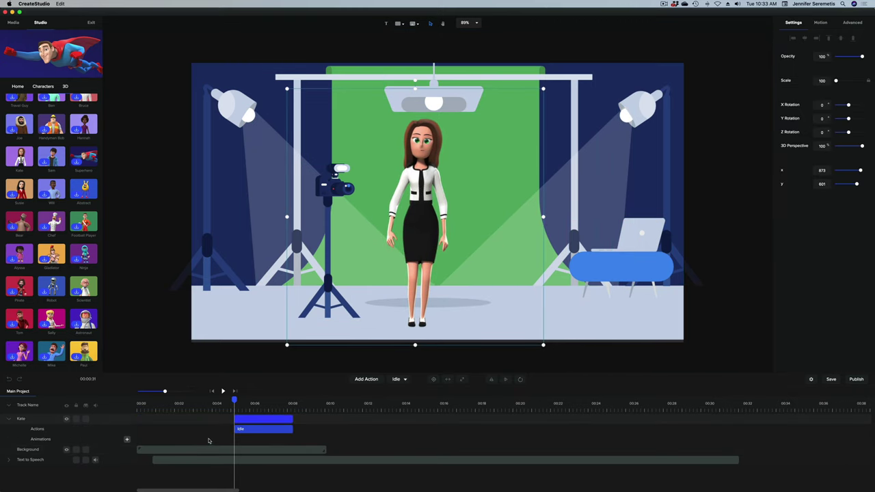
Step: Move the Kate character's clip to the start of the timeline and preview the scene from the beginning
{"action": "left_click_drag", "start_coordinate": [241, 419], "coordinate": [147, 429]}
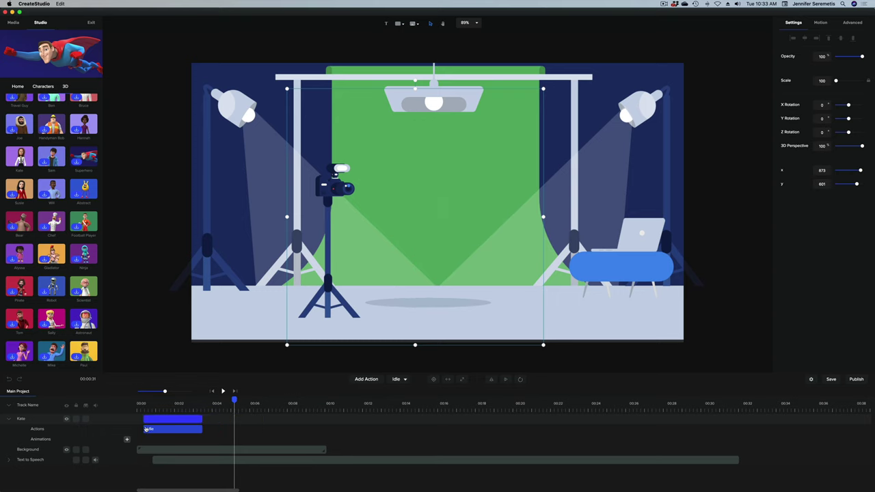
{"action": "left_click", "coordinate": [145, 408]}
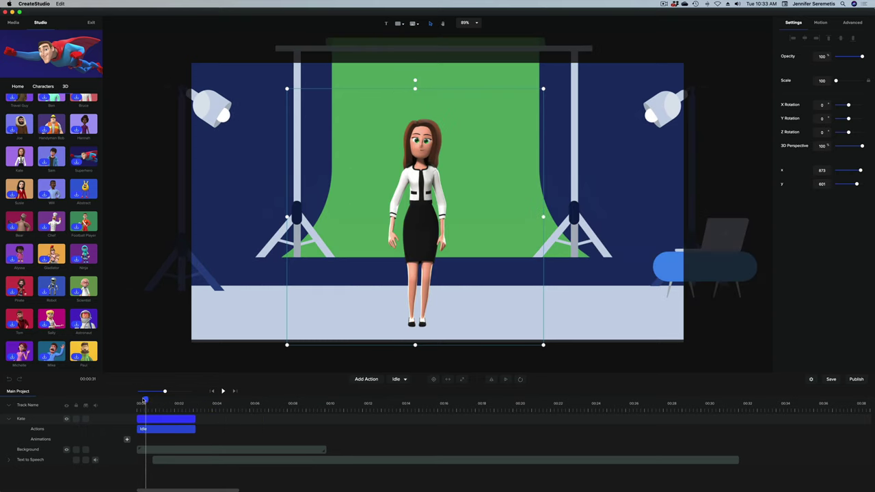
{"action": "left_click_drag", "start_coordinate": [145, 400], "coordinate": [142, 400]}
{"action": "left_click", "coordinate": [152, 410]}
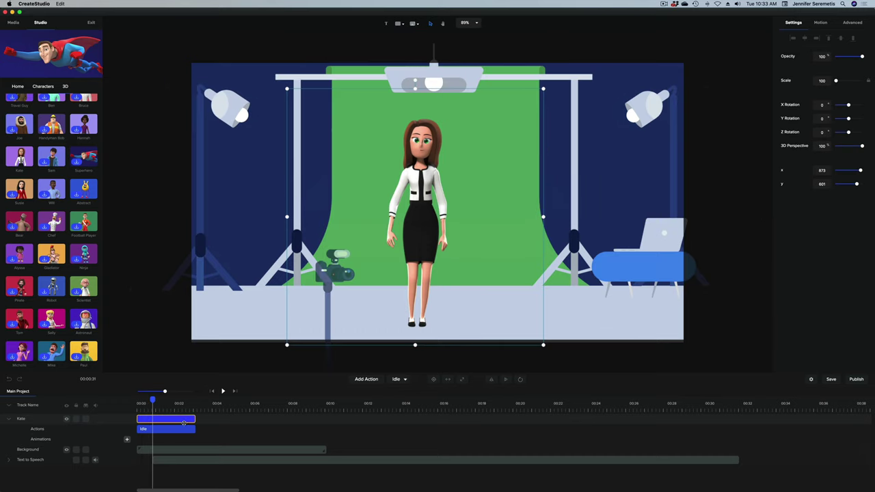
{"action": "left_click_drag", "start_coordinate": [152, 401], "coordinate": [128, 405]}
{"action": "key", "text": "space"}
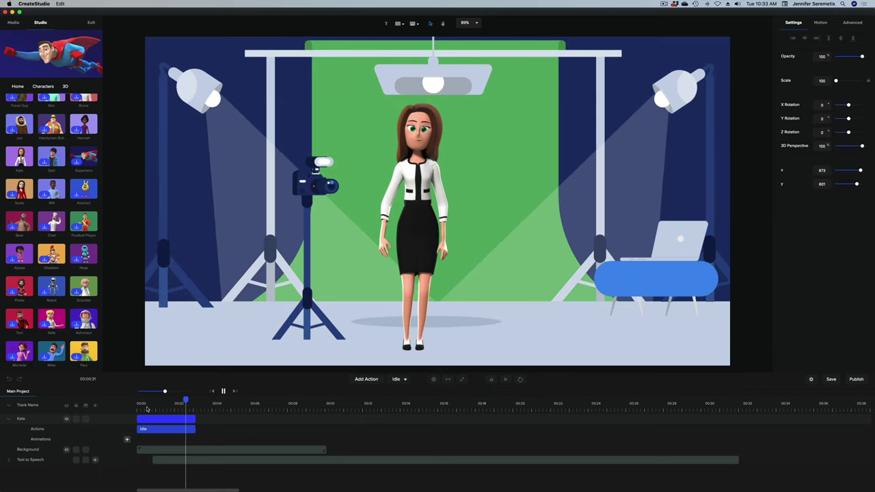
{"action": "key", "text": "space"}
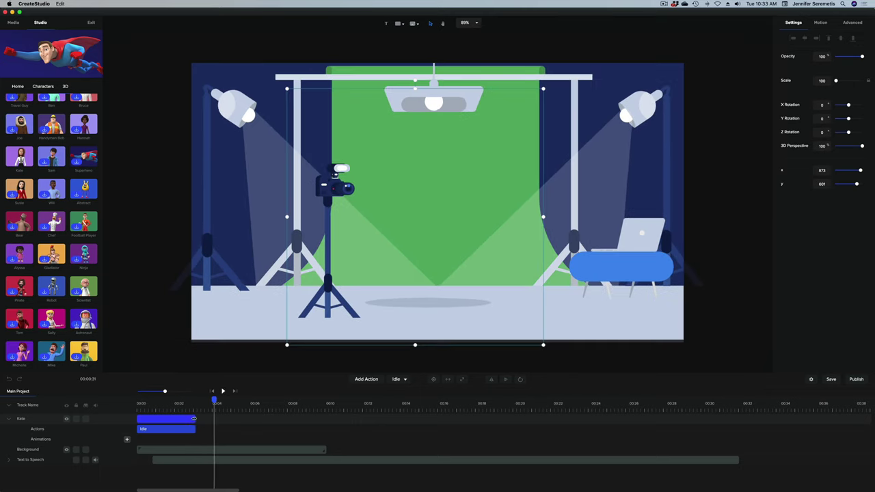
Step: Append a second Idle action to the Kate character and play the scene from near its start
{"action": "left_click", "coordinate": [171, 402]}
{"action": "left_click", "coordinate": [160, 403]}
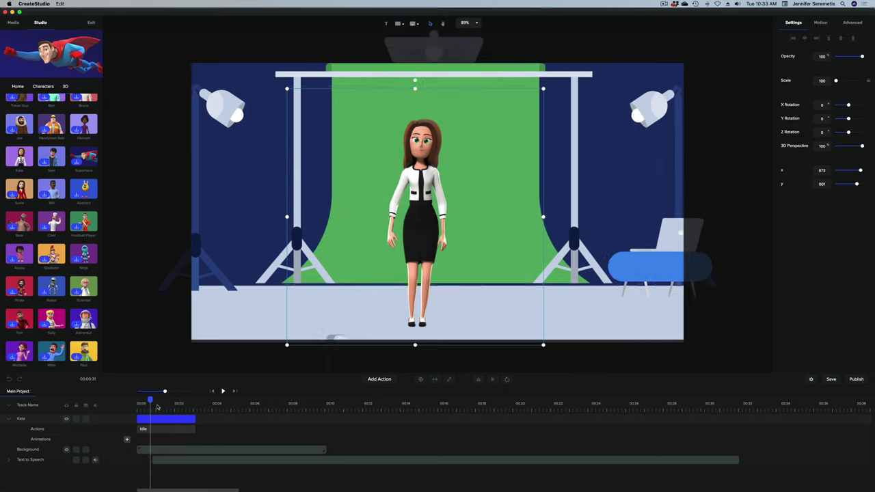
{"action": "left_click", "coordinate": [157, 429]}
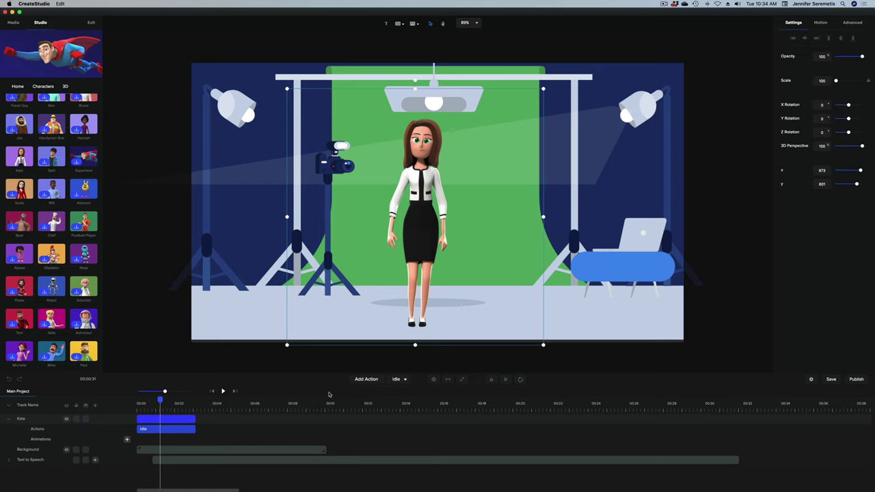
{"action": "left_click", "coordinate": [366, 380]}
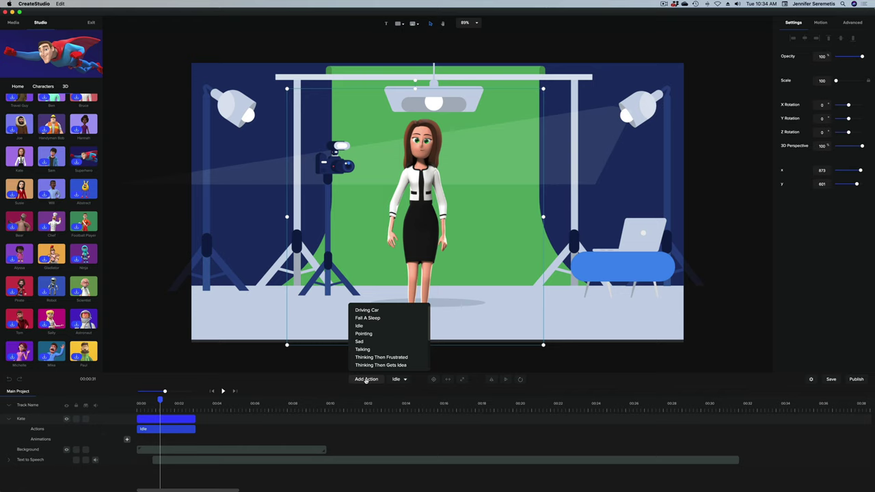
{"action": "left_click", "coordinate": [381, 326]}
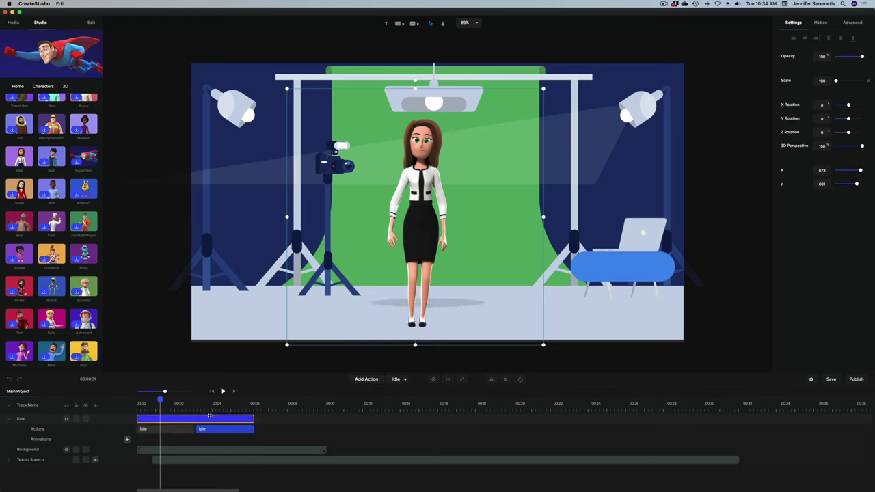
{"action": "left_click", "coordinate": [142, 403]}
{"action": "key", "text": "space"}
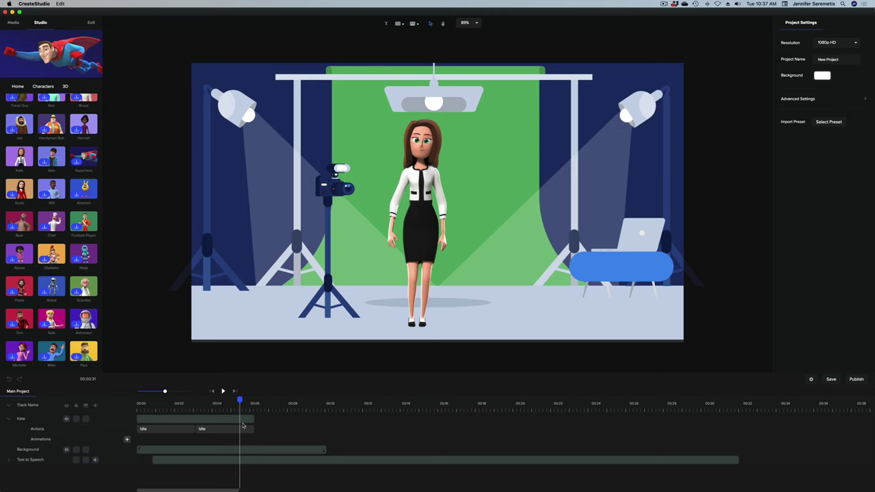
Step: Append the Thinking Then Gets Idea action to the Kate character and preview it
{"action": "left_click", "coordinate": [241, 419]}
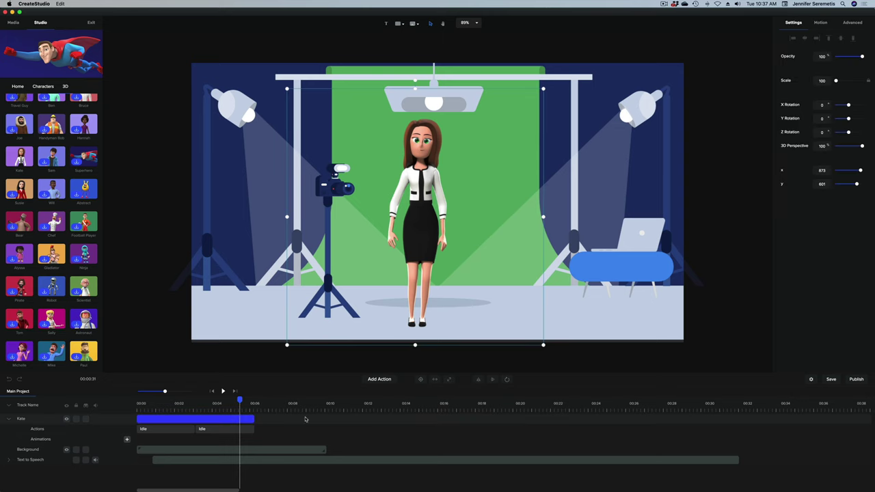
{"action": "left_click", "coordinate": [378, 380]}
{"action": "scroll", "coordinate": [395, 357], "scroll_direction": "down", "scroll_amount": 3}
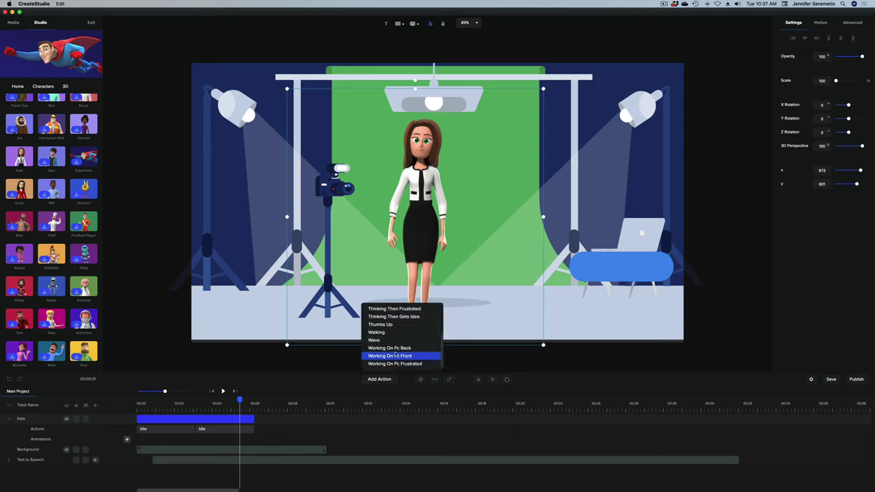
{"action": "scroll", "coordinate": [398, 358], "scroll_direction": "up", "scroll_amount": 3}
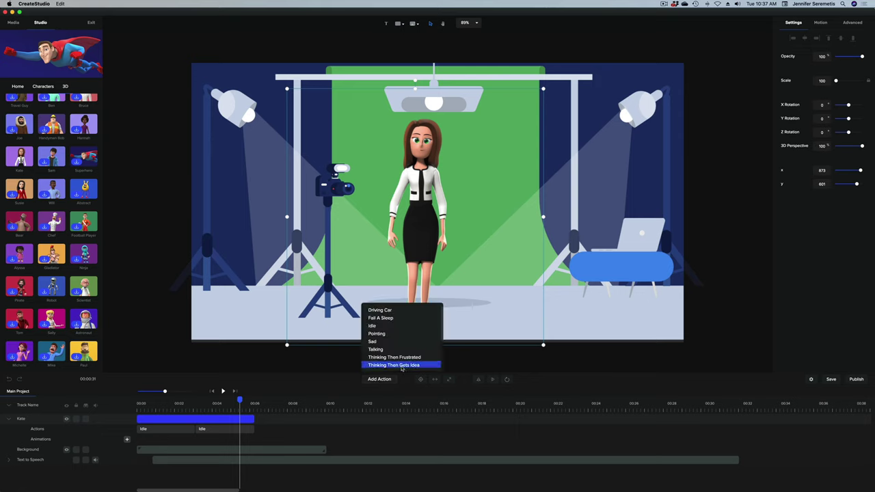
{"action": "left_click", "coordinate": [402, 365]}
{"action": "key", "text": "space"}
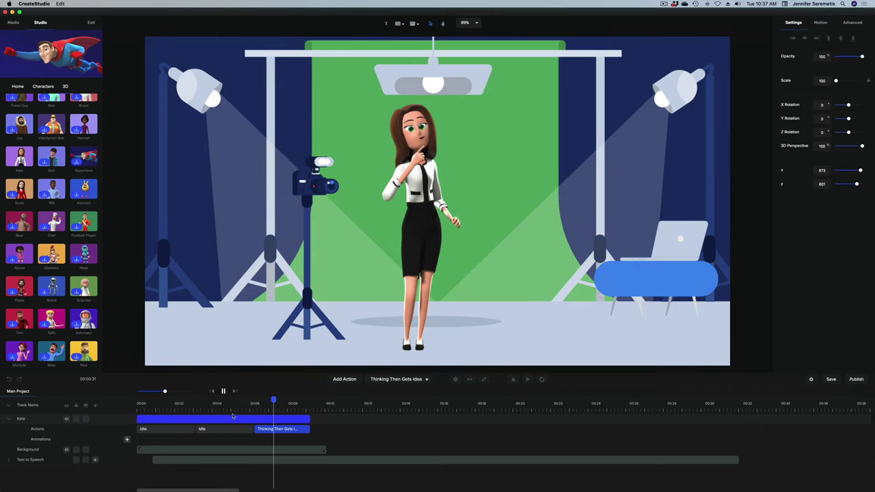
Step: Shift the text-to-speech clip slightly later and preview its timing against Kate's Thinking Then Gets Idea action
{"action": "left_click", "coordinate": [250, 460]}
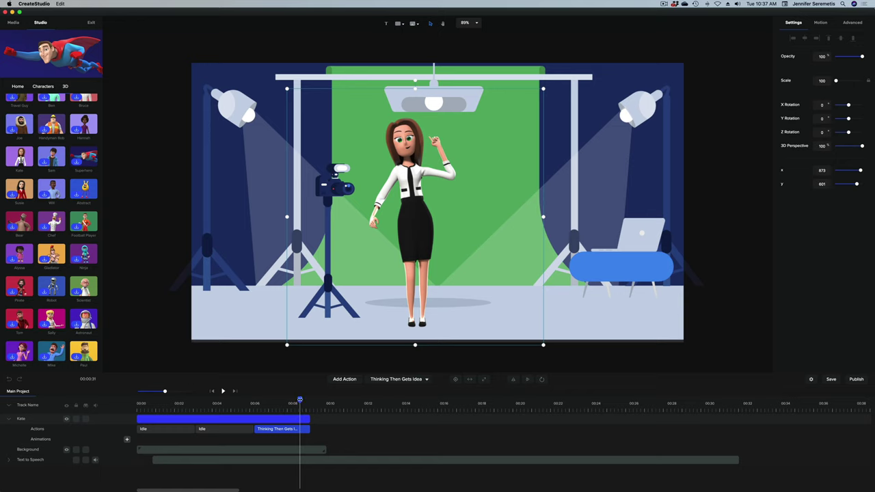
{"action": "left_click_drag", "start_coordinate": [297, 400], "coordinate": [295, 400]}
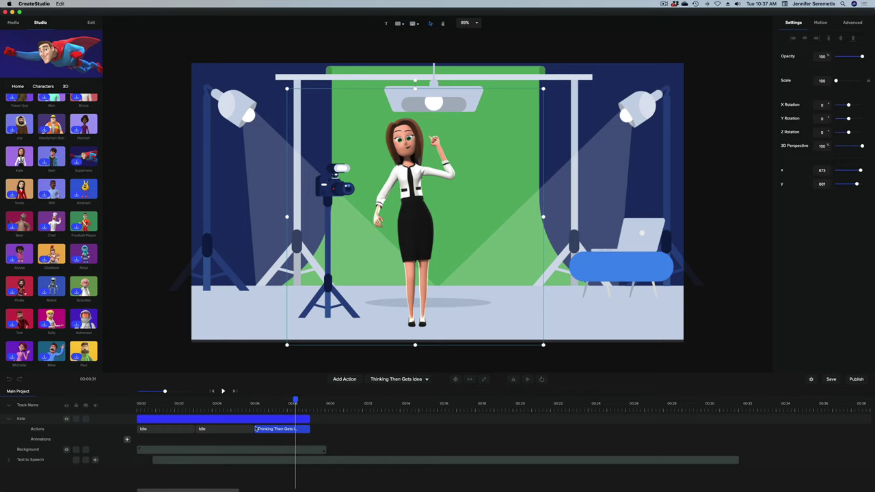
{"action": "left_click_drag", "start_coordinate": [234, 460], "coordinate": [247, 463]}
{"action": "left_click", "coordinate": [272, 408]}
{"action": "key", "text": "space"}
{"action": "key", "text": "space"}
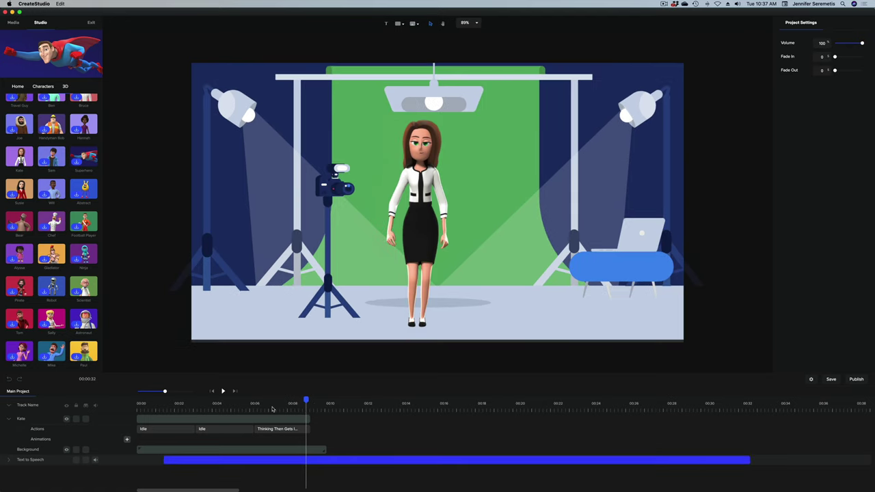
{"action": "left_click", "coordinate": [281, 407]}
{"action": "key", "text": "space"}
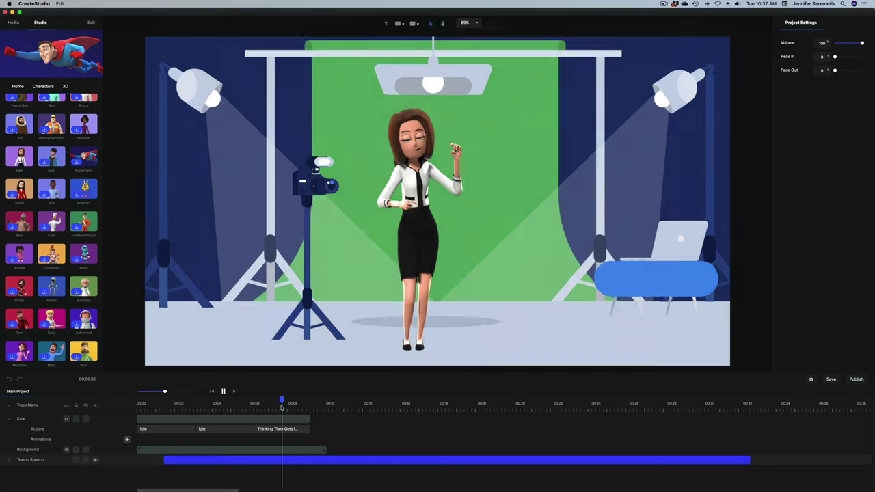
{"action": "key", "text": "space"}
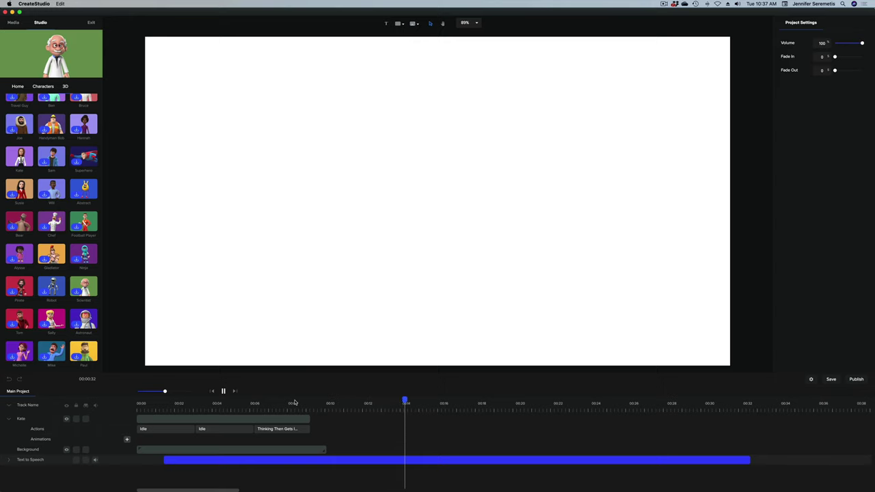
{"action": "key", "text": "space"}
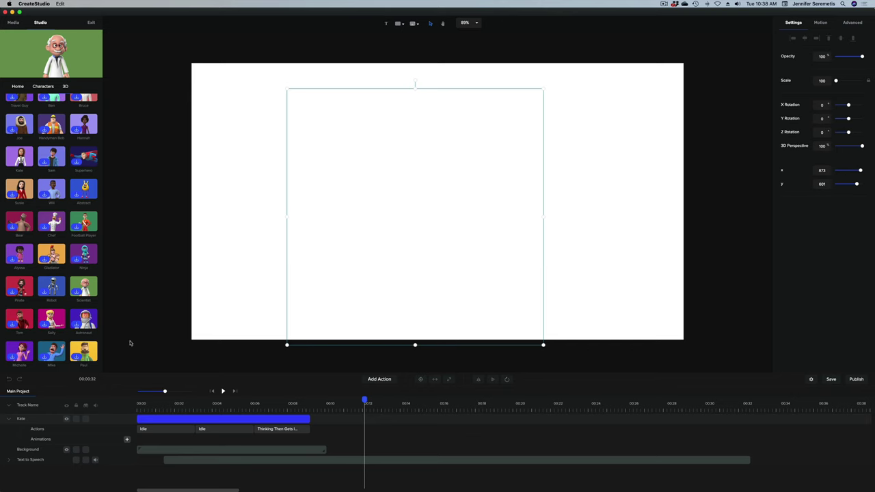
Step: Add the MacbookPro template from the Devices library to the scene at about the 8-second mark
{"action": "scroll", "coordinate": [27, 97], "scroll_direction": "up", "scroll_amount": 3}
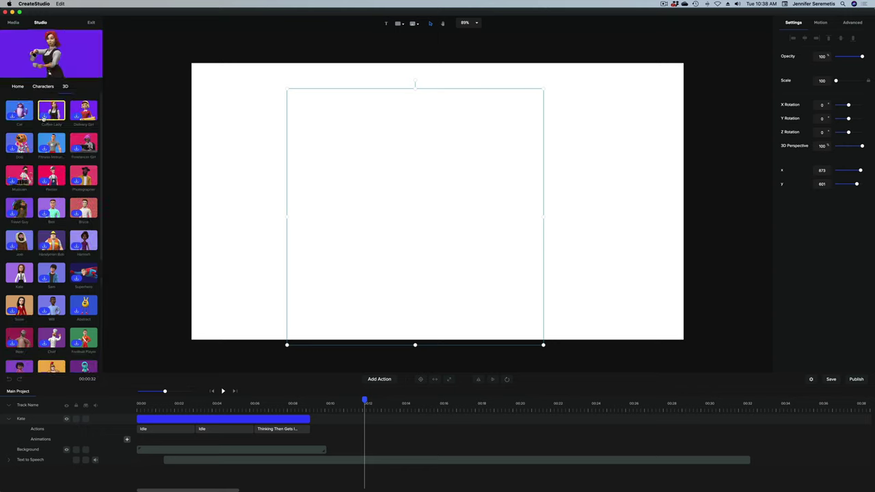
{"action": "left_click", "coordinate": [15, 88]}
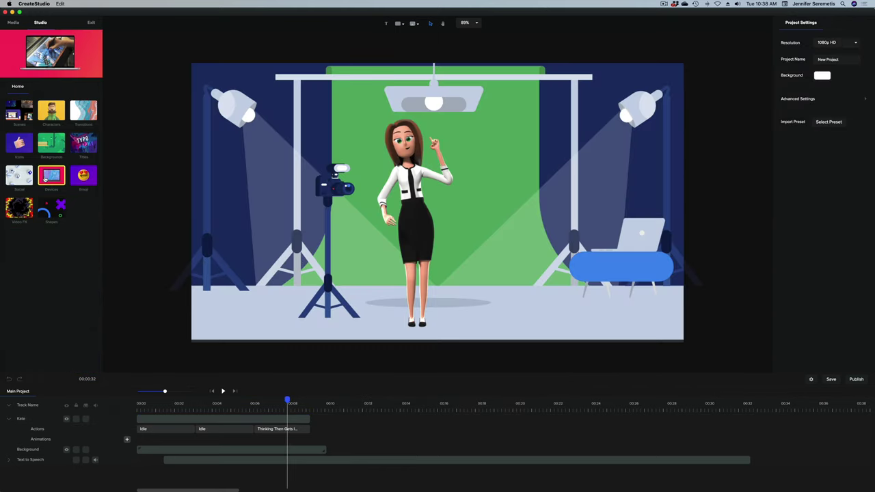
{"action": "left_click", "coordinate": [50, 176]}
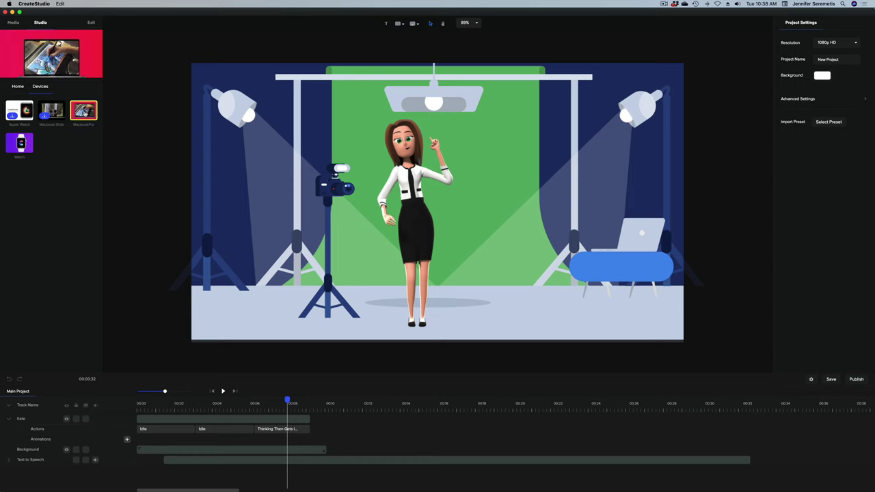
{"action": "left_click_drag", "start_coordinate": [101, 113], "coordinate": [411, 137]}
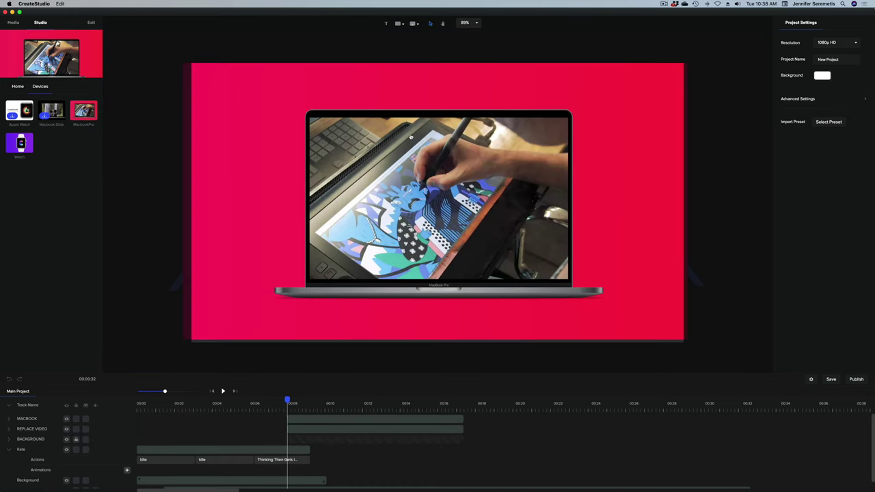
Step: Examine the MacBook and replace-video layers of the laptop template at different points of the timeline
{"action": "left_click", "coordinate": [313, 421]}
{"action": "mouse_move", "coordinate": [313, 429]}
{"action": "left_mouse_down"}
{"action": "mouse_move", "coordinate": [329, 429]}
{"action": "mouse_move", "coordinate": [313, 428]}
{"action": "left_mouse_up"}
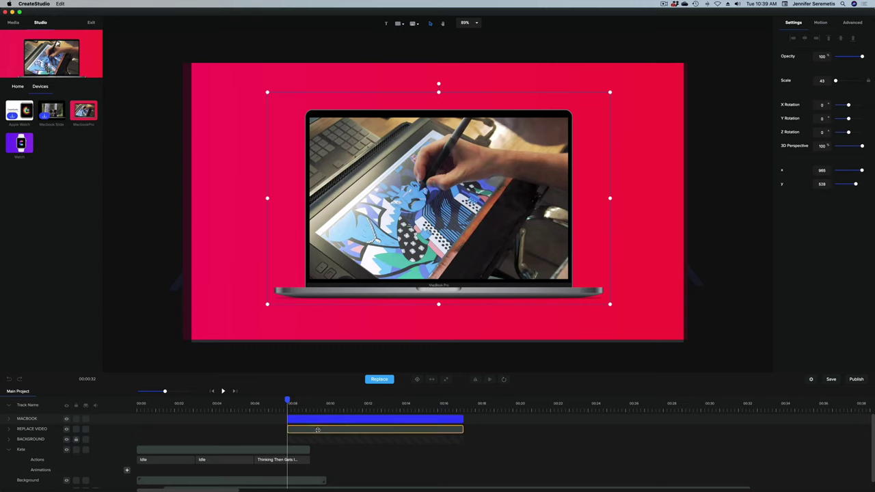
{"action": "left_click", "coordinate": [317, 430]}
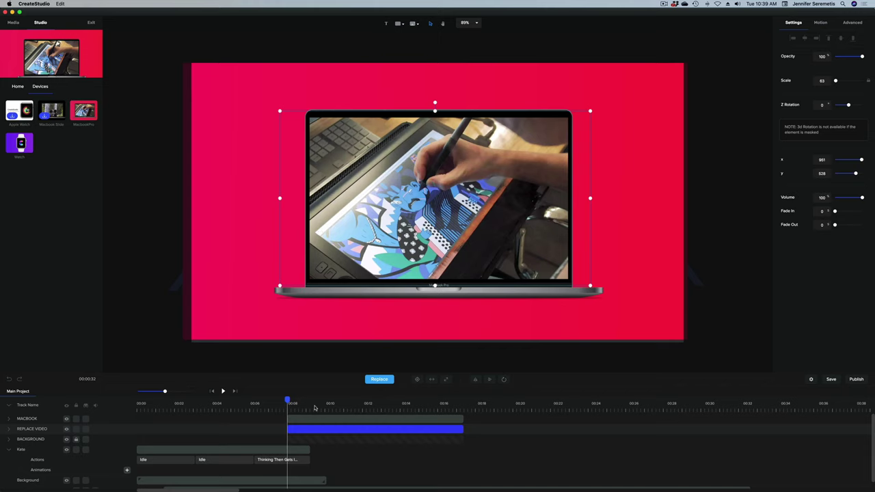
{"action": "left_click", "coordinate": [314, 408]}
{"action": "left_click", "coordinate": [410, 408]}
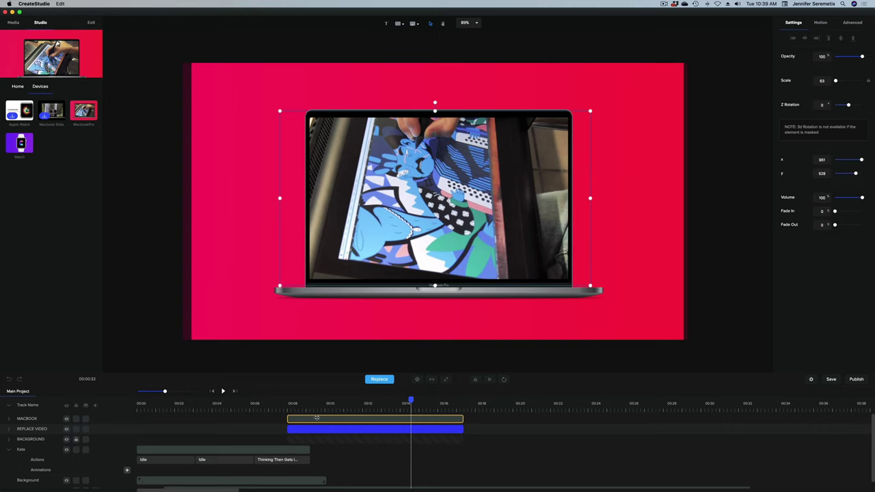
{"action": "left_click", "coordinate": [317, 417]}
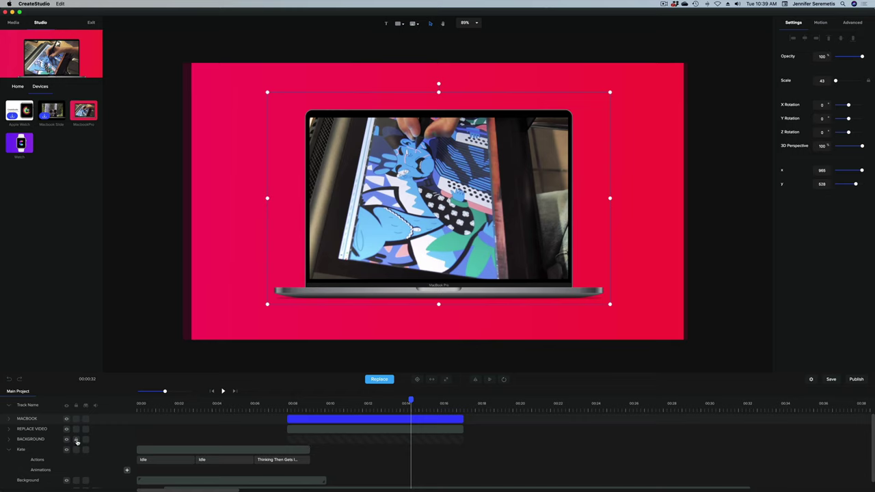
Step: Unlock the laptop template's background layer and angle its gradient diagonally from the lower left to the upper right of the canvas
{"action": "left_click", "coordinate": [318, 440]}
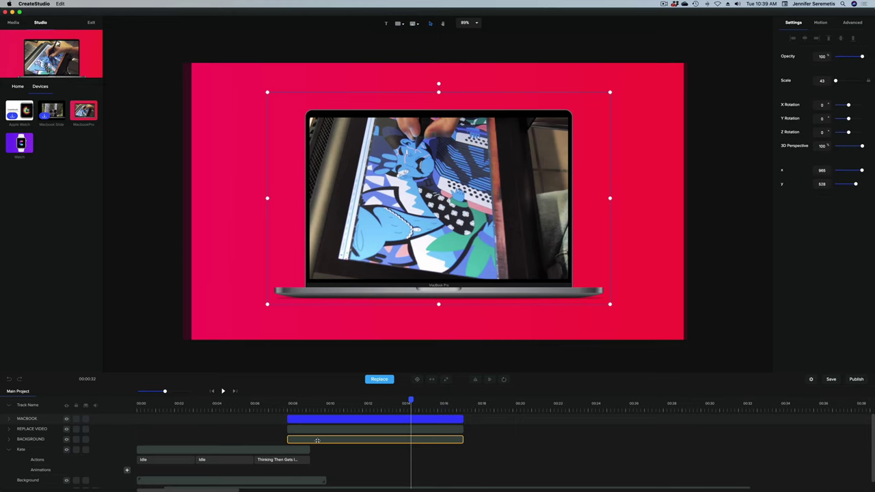
{"action": "left_click", "coordinate": [327, 403]}
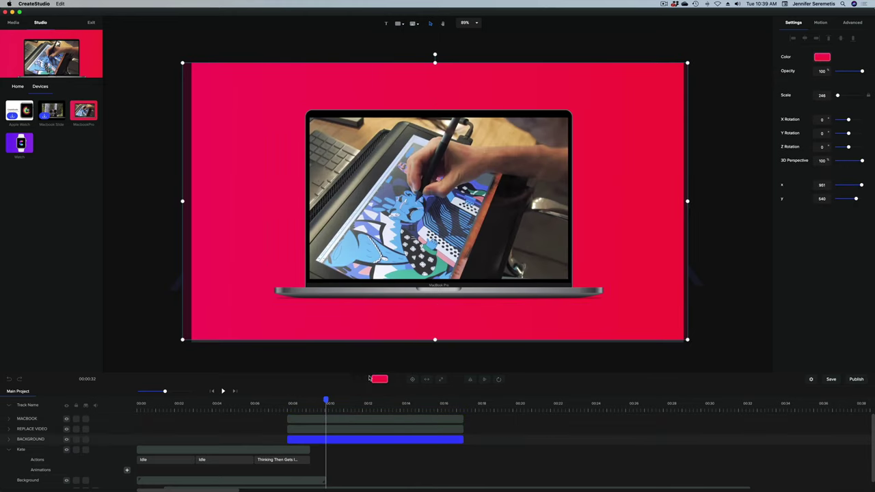
{"action": "left_click", "coordinate": [328, 439]}
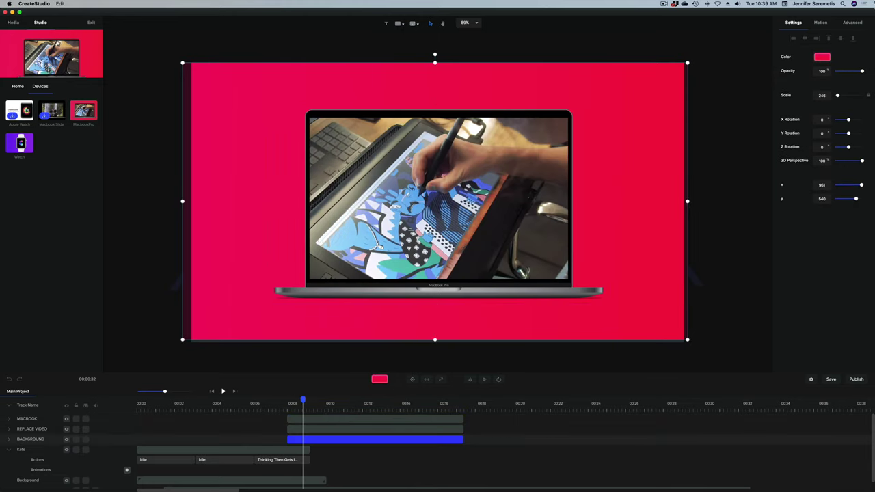
{"action": "left_click", "coordinate": [822, 57]}
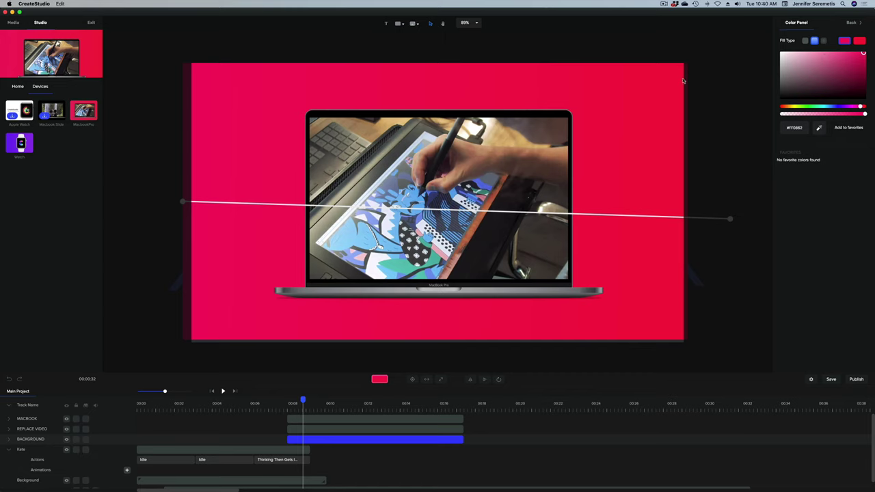
{"action": "left_click_drag", "start_coordinate": [730, 216], "coordinate": [656, 80]}
{"action": "left_click_drag", "start_coordinate": [184, 202], "coordinate": [219, 310]}
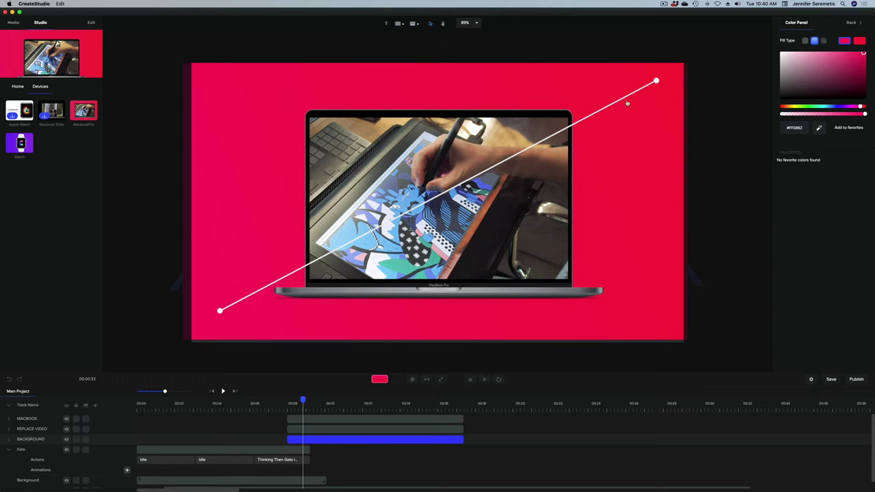
Step: Set the background gradient's first colour to cyan #0BFFF8 and its second colour to purple #D70BFF
{"action": "left_click", "coordinate": [829, 107]}
{"action": "left_click_drag", "start_coordinate": [830, 107], "coordinate": [823, 109]}
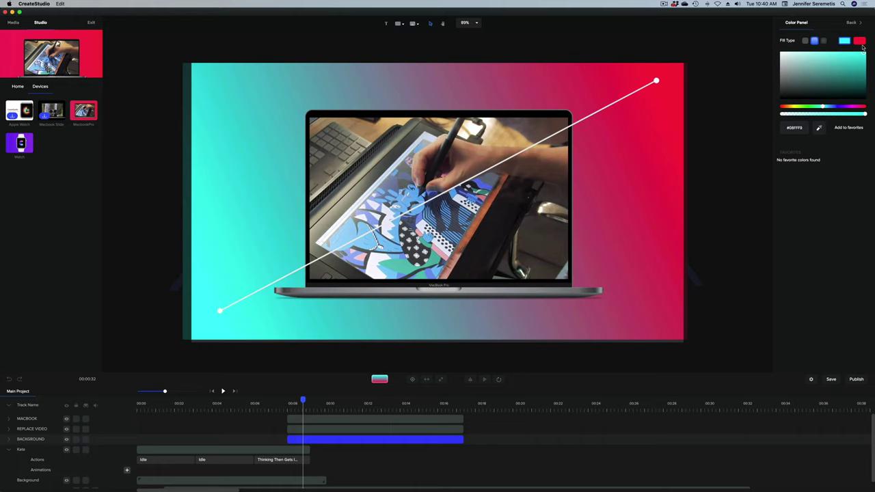
{"action": "left_click", "coordinate": [861, 43]}
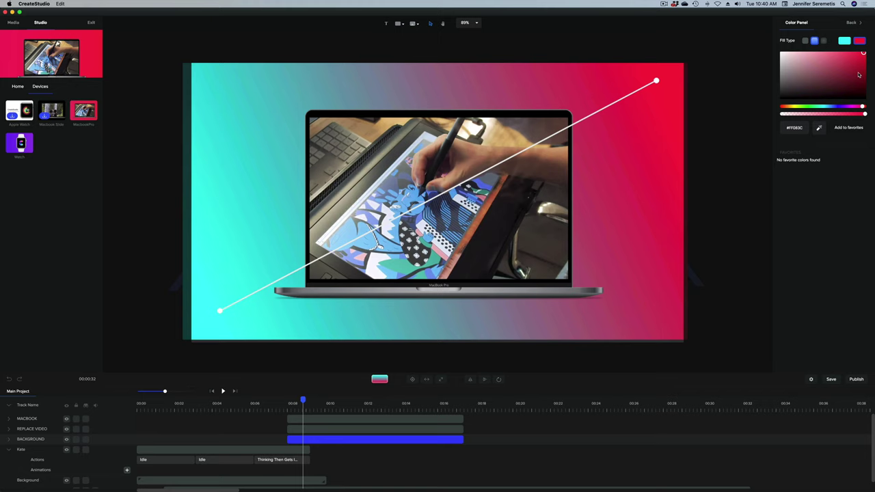
{"action": "left_click", "coordinate": [849, 107]}
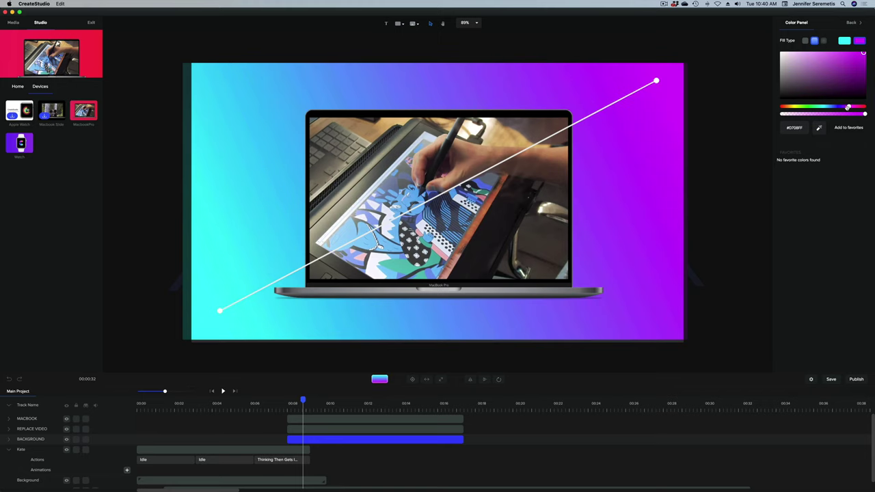
{"action": "left_click", "coordinate": [220, 311]}
Step: Move the MacBook, replace-video and background clips together to start just before Kate's last action ends, and preview the changeover
{"action": "left_click", "coordinate": [324, 427]}
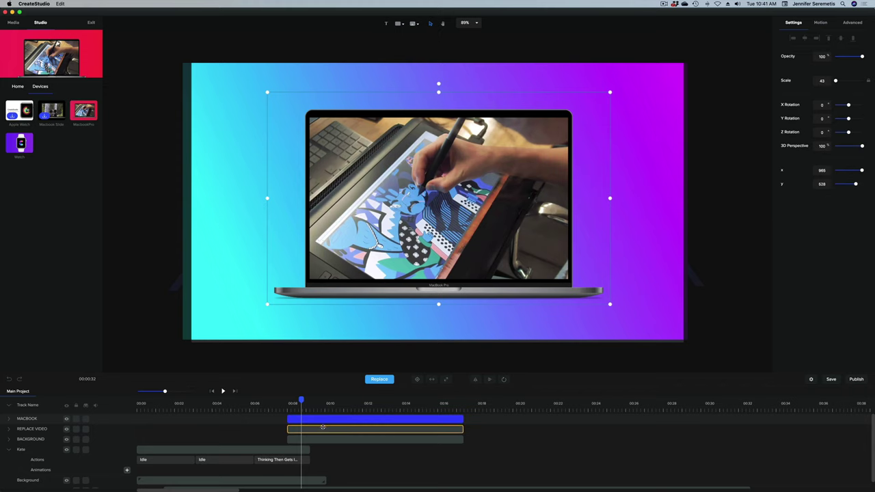
{"action": "left_click", "coordinate": [326, 419]}
{"action": "left_click", "coordinate": [322, 429]}
{"action": "left_click", "coordinate": [318, 438]}
{"action": "left_click", "coordinate": [318, 441]}
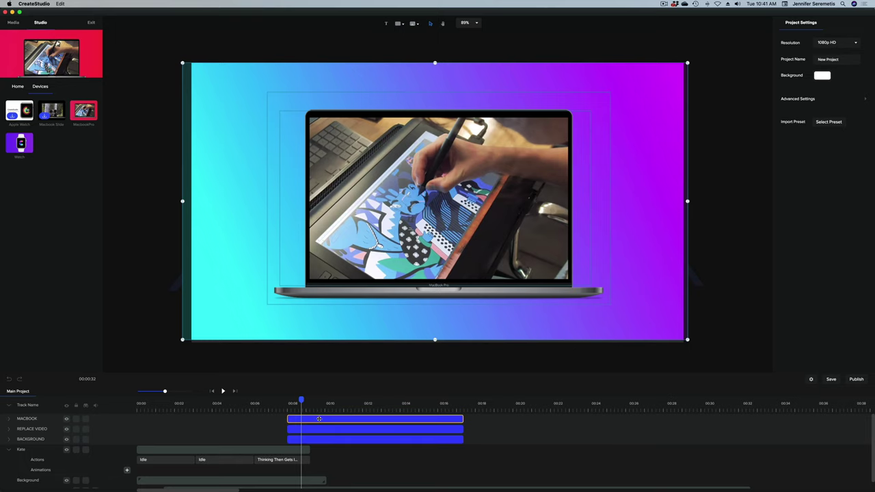
{"action": "left_click_drag", "start_coordinate": [323, 419], "coordinate": [337, 419]}
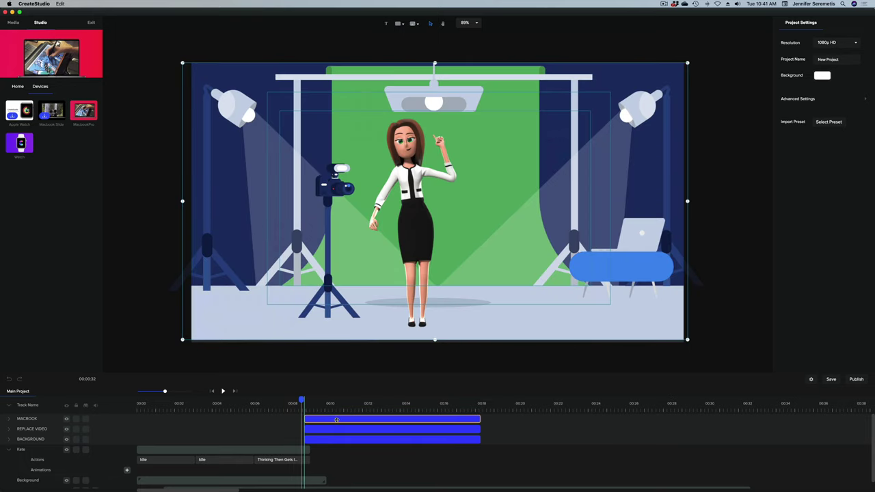
{"action": "left_click", "coordinate": [296, 410]}
{"action": "key", "text": "space"}
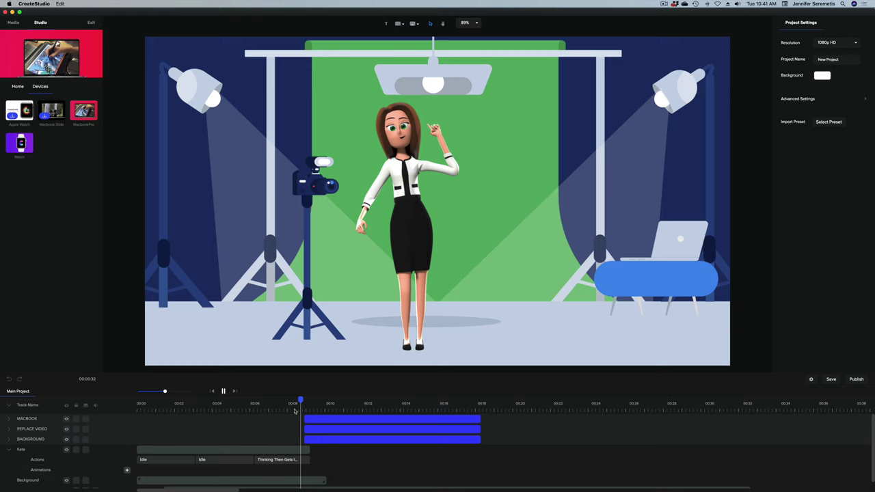
{"action": "key", "text": "space"}
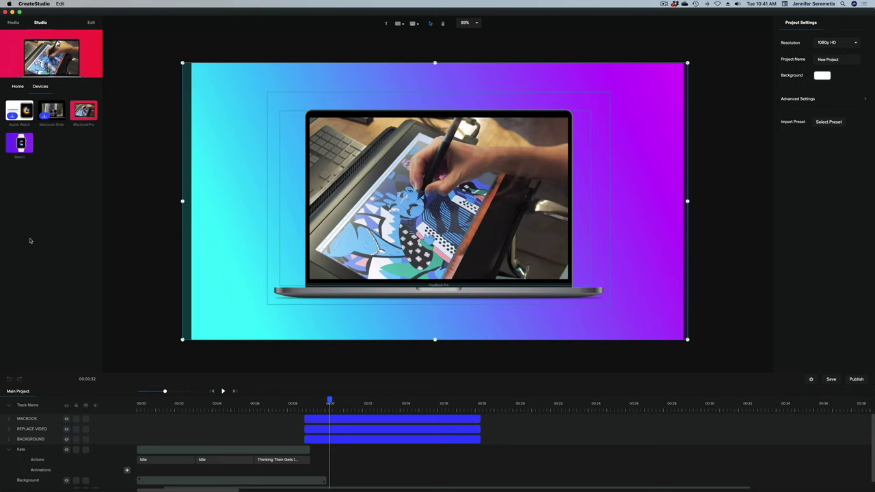
Step: Import the video CONTENT IDEAS UPDATE.mp4 into the project media
{"action": "left_click", "coordinate": [13, 22]}
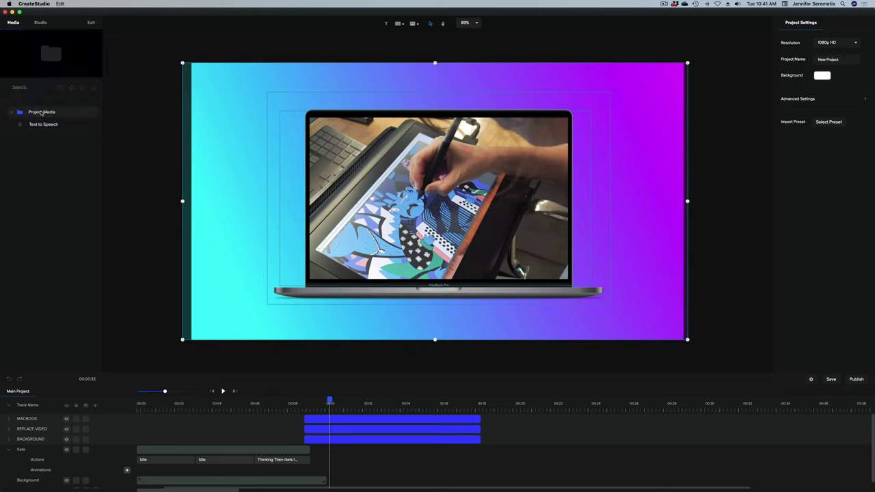
{"action": "left_click", "coordinate": [92, 89]}
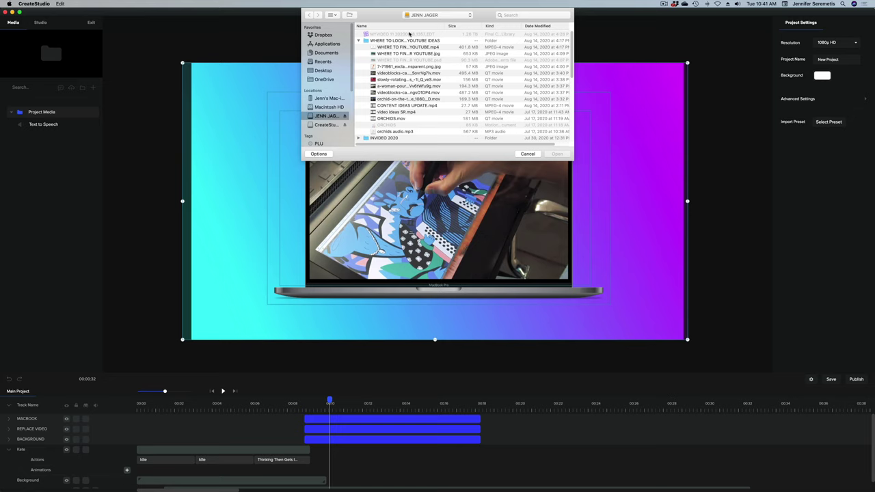
{"action": "left_click", "coordinate": [410, 106]}
{"action": "left_click", "coordinate": [557, 153]}
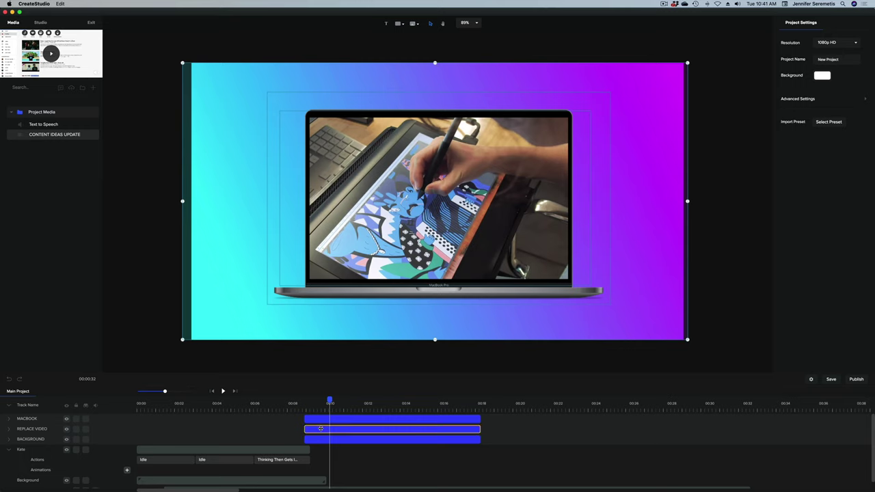
Step: Replace the laptop screen's placeholder video with CONTENT IDEAS UPDATE and preview the scene from before the laptop clip
{"action": "left_click", "coordinate": [282, 431]}
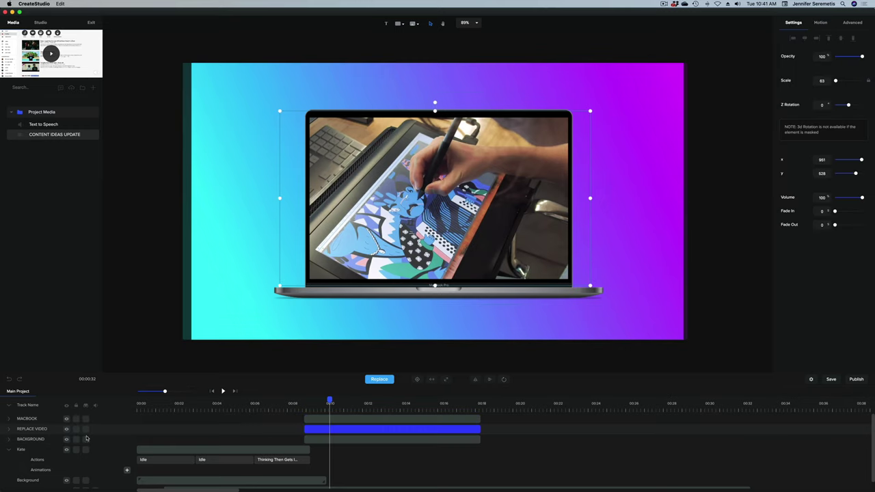
{"action": "left_click", "coordinate": [380, 380]}
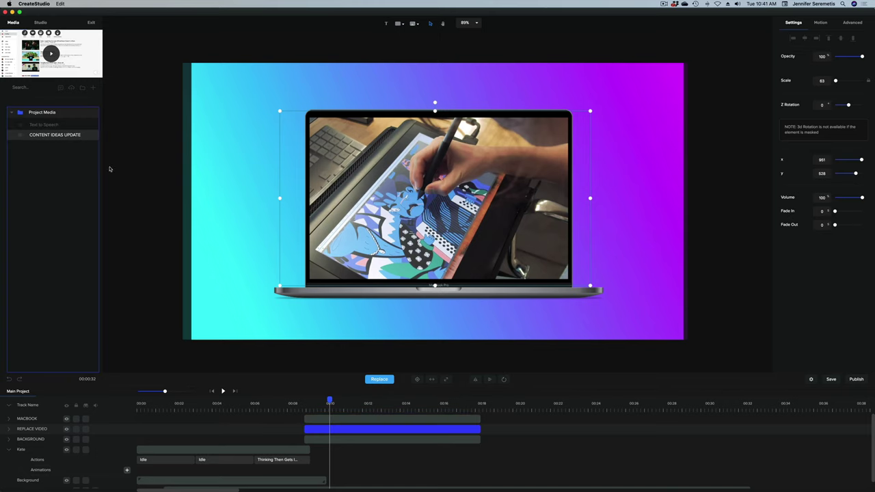
{"action": "left_click", "coordinate": [82, 136]}
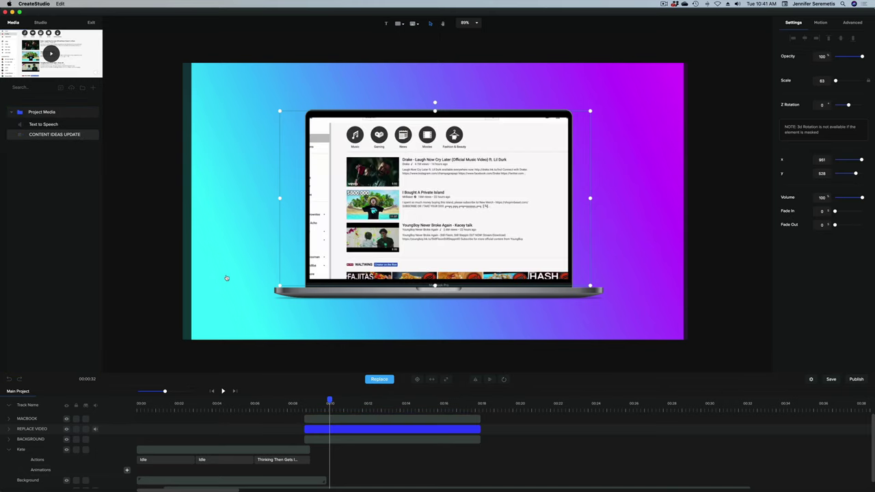
{"action": "left_click_drag", "start_coordinate": [329, 401], "coordinate": [286, 405]}
{"action": "key", "text": "space"}
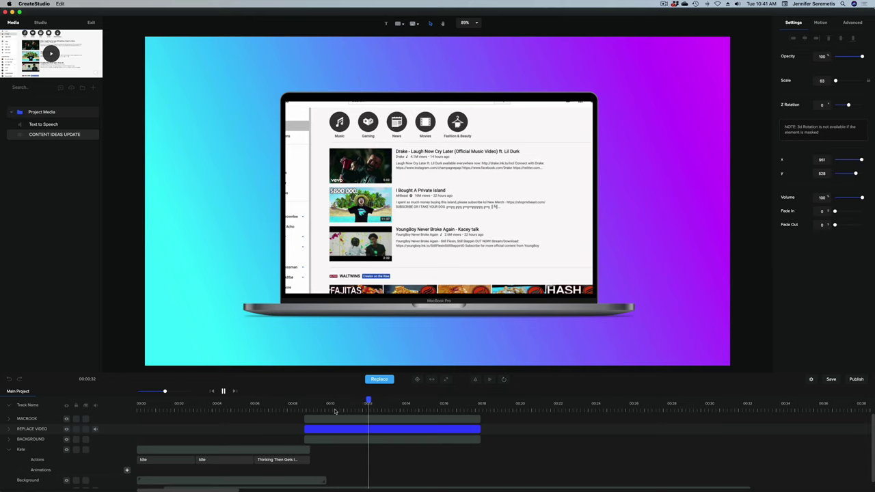
{"action": "key", "text": "space"}
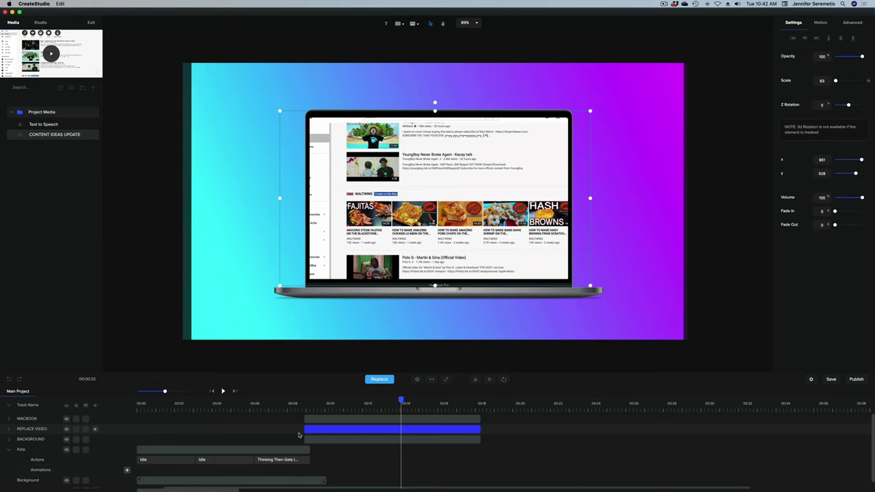
Step: Trim the start of the laptop's video clip, match its length to the MacBook clip, and scale it to 57 to fit the screen
{"action": "left_click_drag", "start_coordinate": [304, 428], "coordinate": [321, 436]}
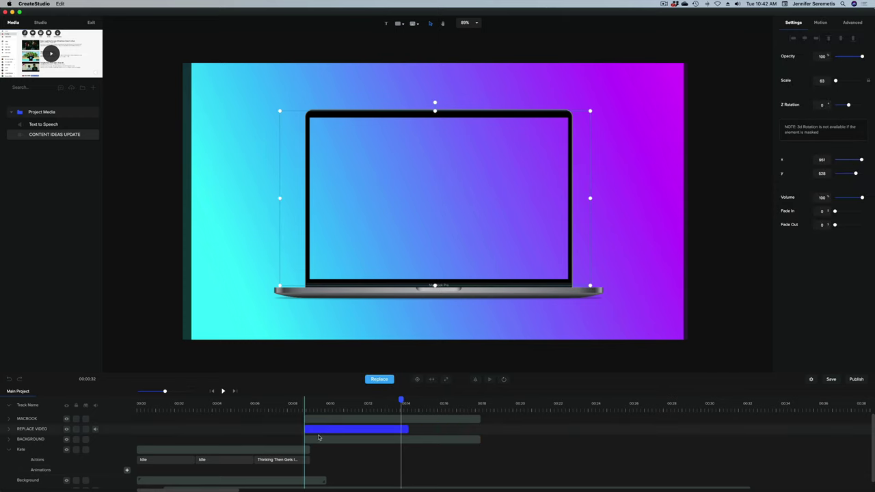
{"action": "left_click", "coordinate": [321, 437]}
{"action": "key", "text": "space"}
{"action": "left_click", "coordinate": [460, 426]}
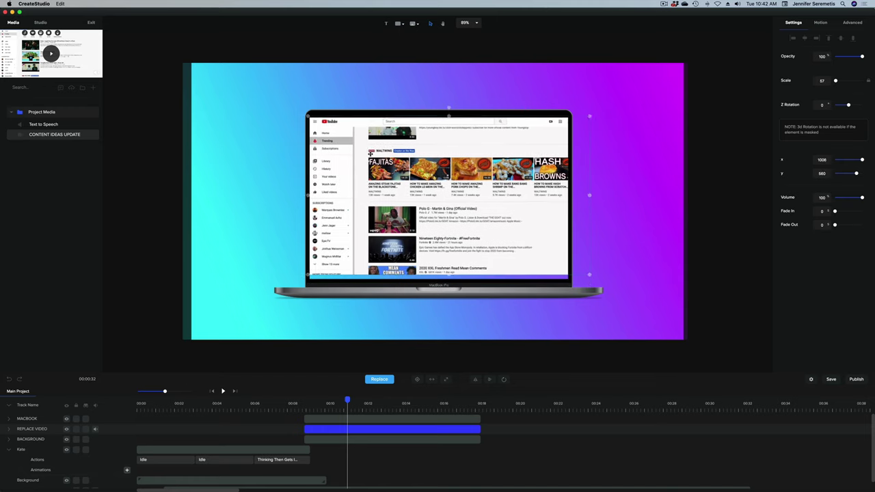
{"action": "key", "text": "space"}
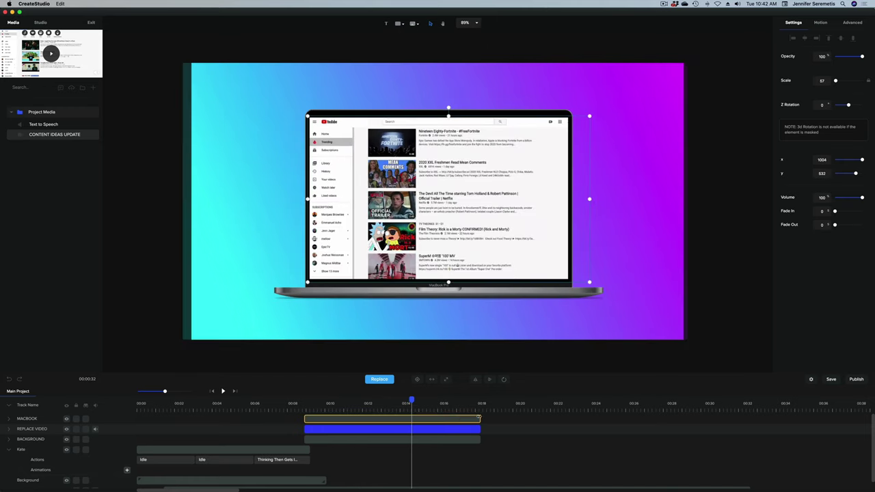
{"action": "left_click", "coordinate": [435, 440]}
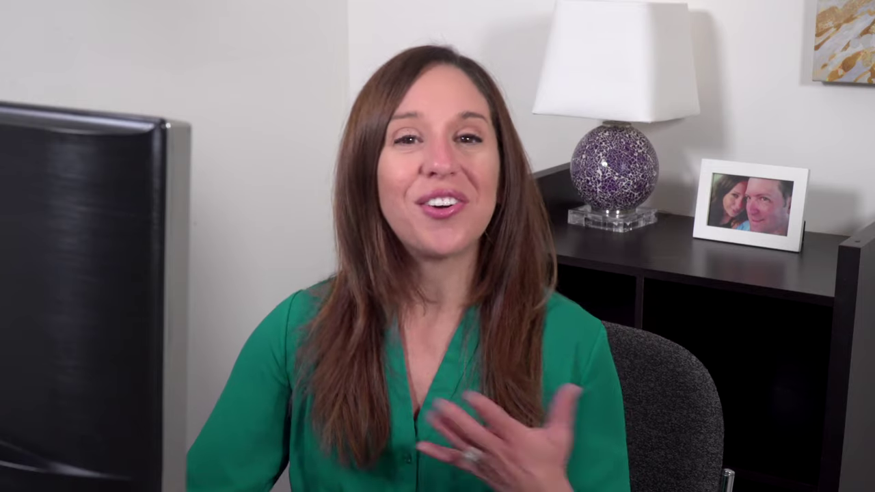
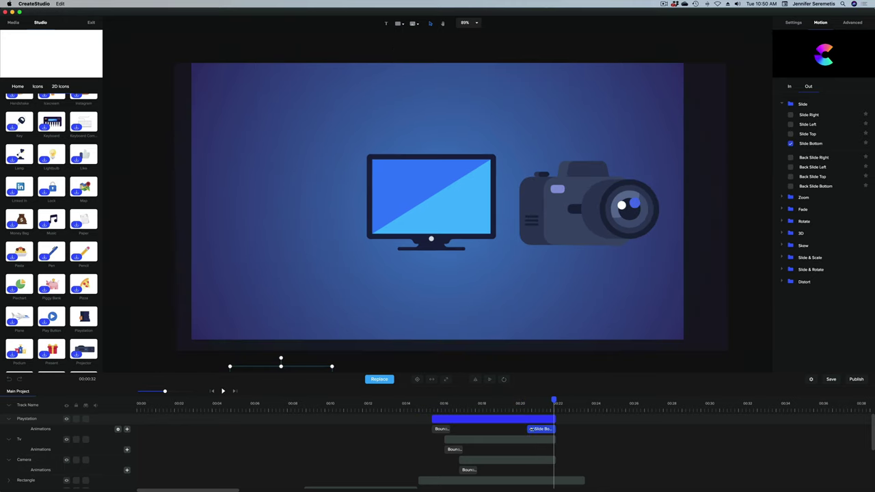
Step: Shorten the Playstation's Slide Bottom exit animation to start just before its clip ends, and preview the exit
{"action": "left_click", "coordinate": [528, 410]}
{"action": "key", "text": "space"}
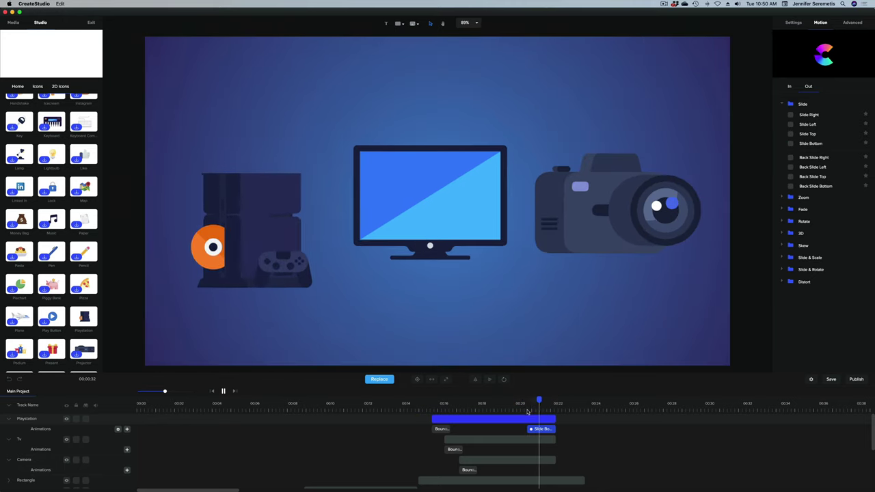
{"action": "left_click", "coordinate": [530, 428]}
{"action": "left_click_drag", "start_coordinate": [537, 428], "coordinate": [552, 432]}
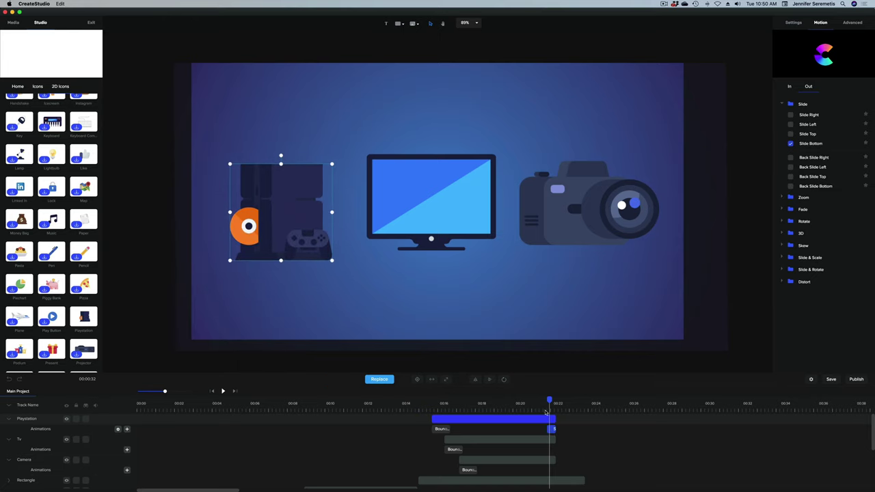
{"action": "key", "text": "space"}
Step: Copy the Playstation's shortened Slide Bottom exit animation onto the Tv and Camera clips
{"action": "left_click", "coordinate": [551, 429]}
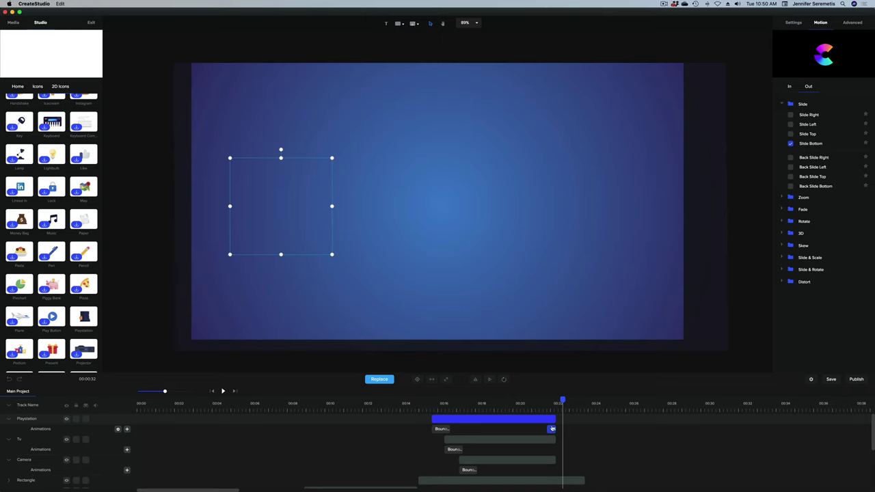
{"action": "left_click", "coordinate": [536, 440]}
{"action": "left_click", "coordinate": [551, 449]}
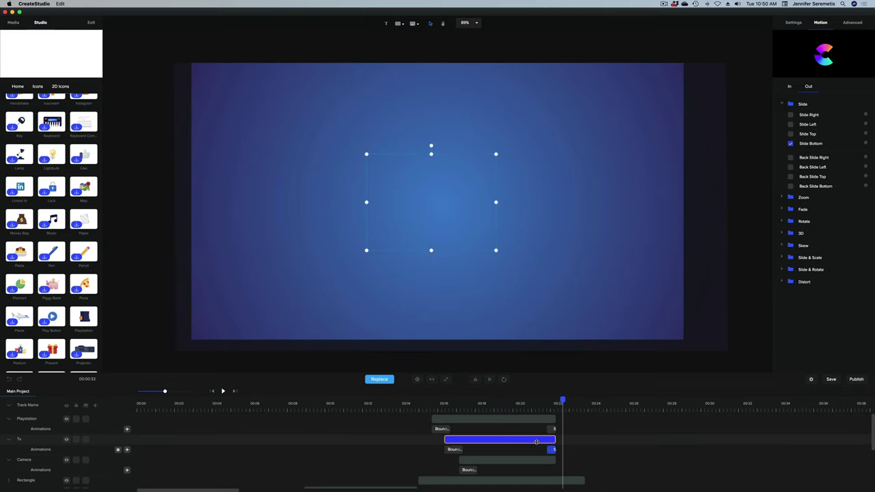
{"action": "left_click", "coordinate": [544, 460]}
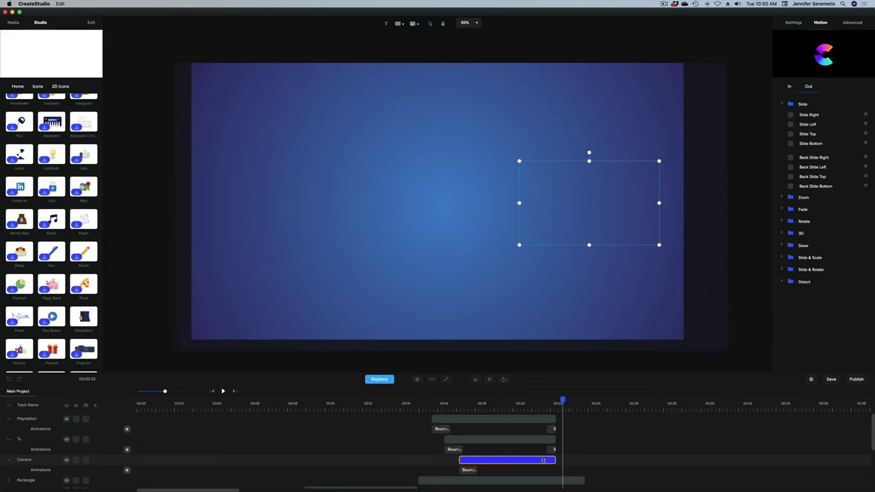
{"action": "left_click", "coordinate": [547, 440]}
{"action": "left_click", "coordinate": [546, 460]}
{"action": "left_click", "coordinate": [552, 469]}
Step: Preview the exit animations of the three icons and their bounce entrances from just before the Playstation clip
{"action": "left_click", "coordinate": [538, 409]}
{"action": "key", "text": "space"}
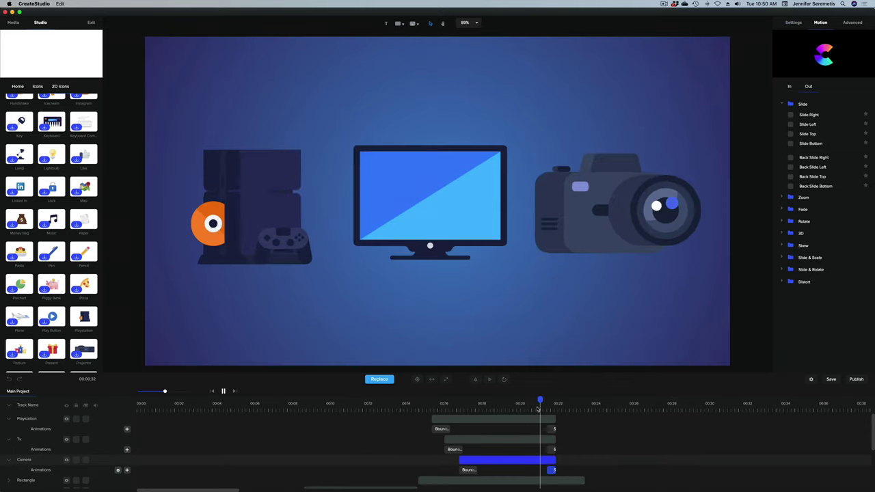
{"action": "key", "text": "space"}
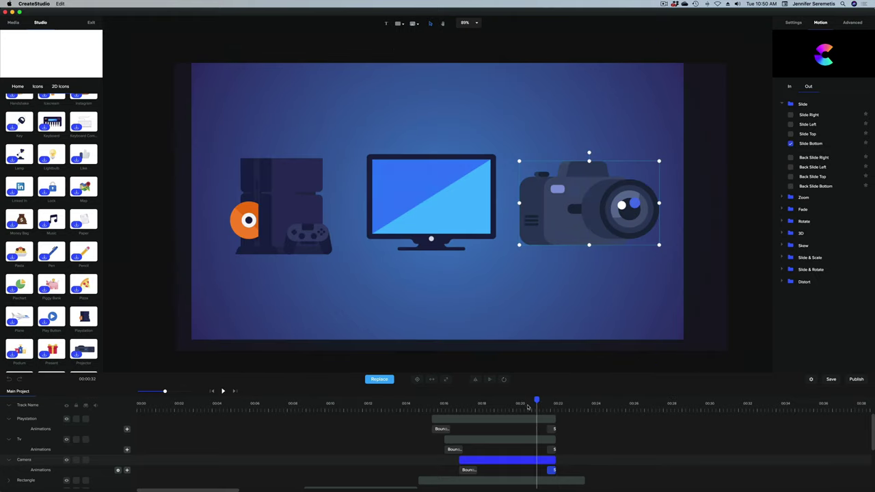
{"action": "left_click", "coordinate": [430, 407]}
{"action": "key", "text": "space"}
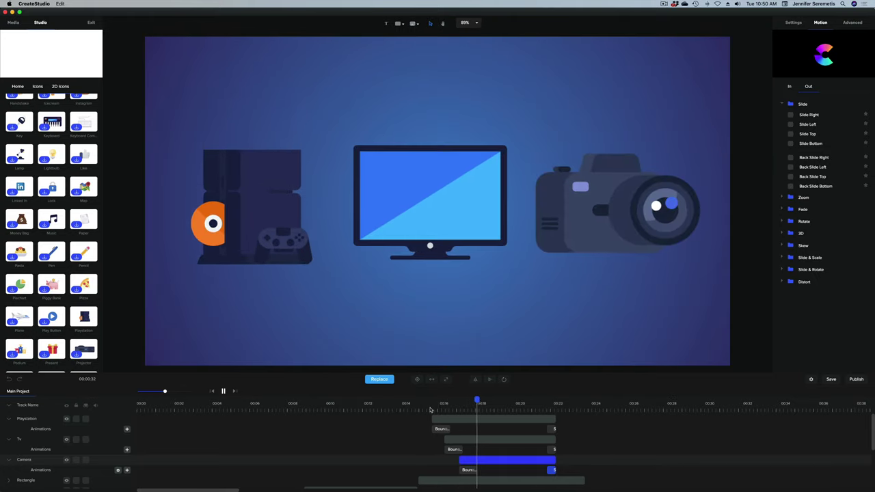
{"action": "key", "text": "space"}
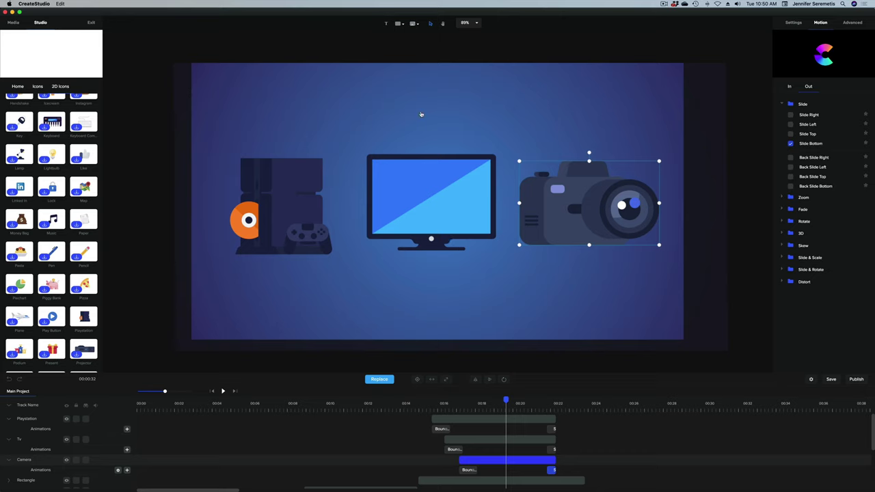
Step: Add a text element to the product icons scene and place it above the TV icon
{"action": "left_click", "coordinate": [387, 24]}
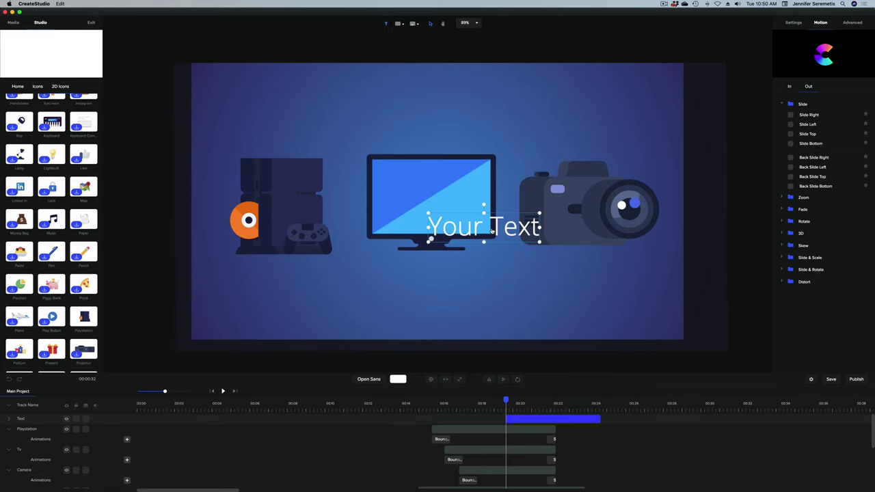
{"action": "left_click_drag", "start_coordinate": [492, 231], "coordinate": [451, 105]}
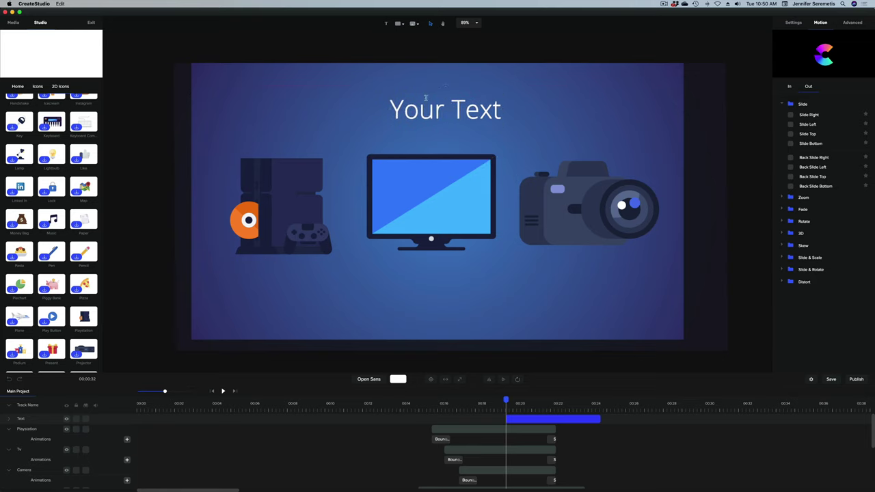
{"action": "left_click", "coordinate": [428, 94]}
{"action": "left_click", "coordinate": [444, 114]}
Step: Browse the font list and set the text's font to Baboon
{"action": "left_click", "coordinate": [793, 23]}
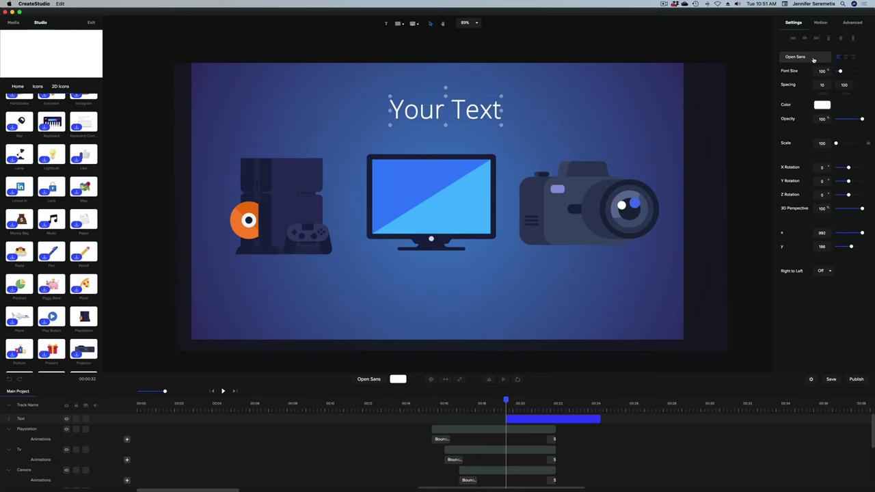
{"action": "left_click", "coordinate": [812, 57]}
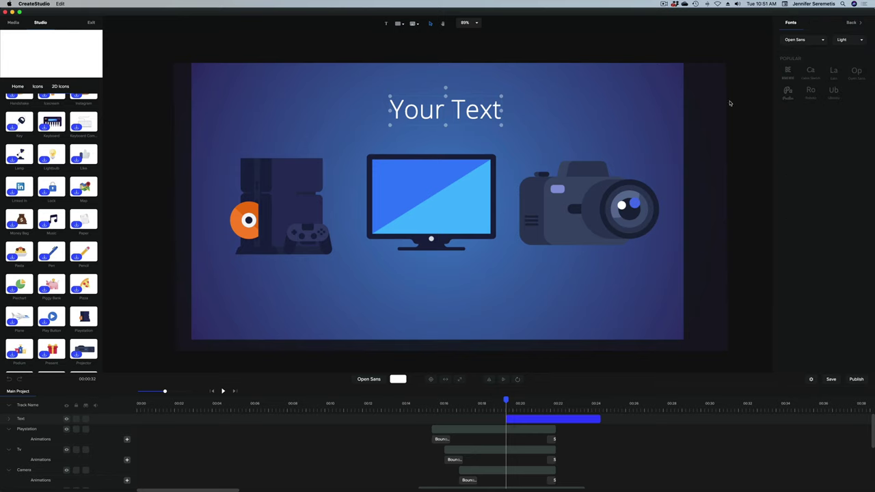
{"action": "left_click", "coordinate": [823, 40]}
{"action": "scroll", "coordinate": [838, 180], "scroll_direction": "down", "scroll_amount": 20}
{"action": "scroll", "coordinate": [830, 197], "scroll_direction": "down", "scroll_amount": 15}
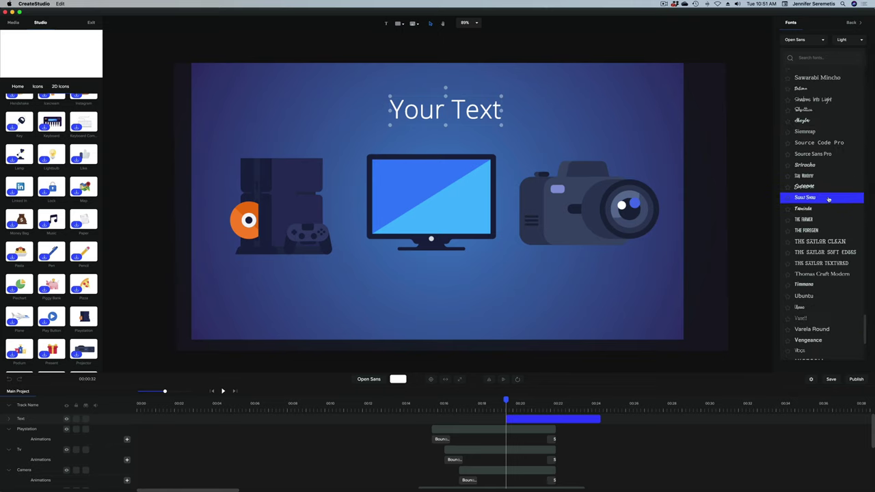
{"action": "scroll", "coordinate": [827, 200], "scroll_direction": "down", "scroll_amount": 5}
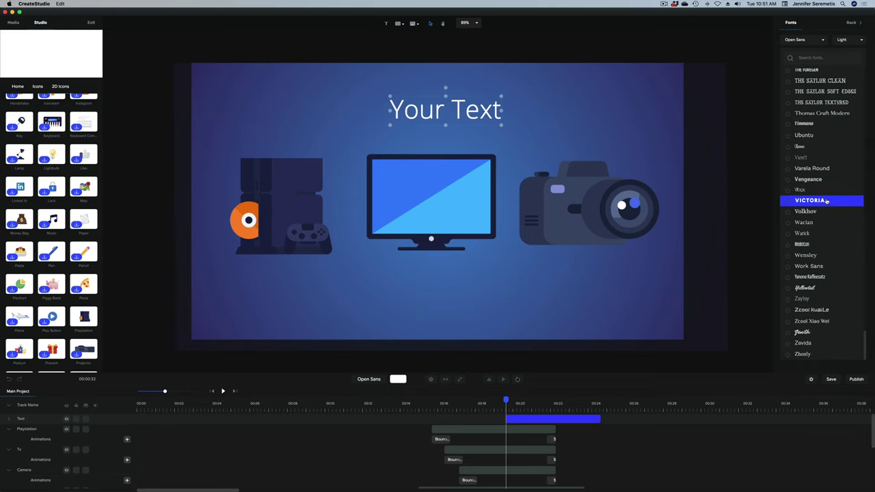
{"action": "scroll", "coordinate": [826, 200], "scroll_direction": "up", "scroll_amount": 3}
{"action": "scroll", "coordinate": [826, 201], "scroll_direction": "up", "scroll_amount": 7}
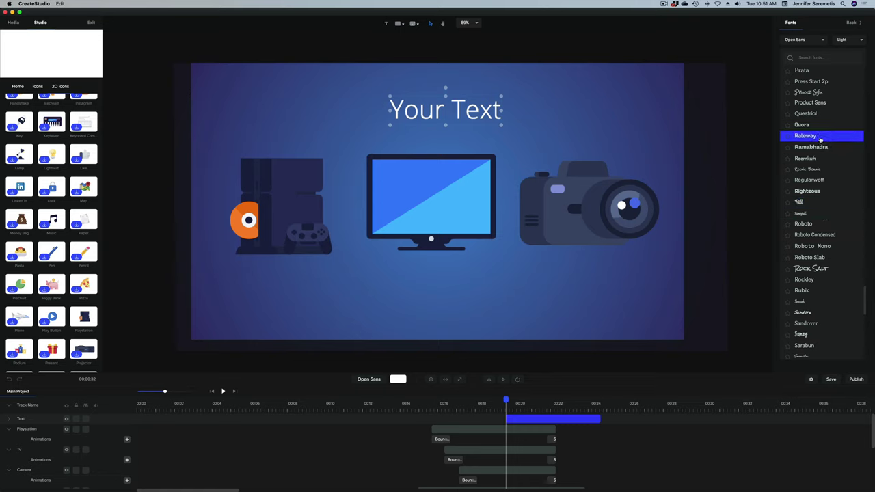
{"action": "scroll", "coordinate": [819, 139], "scroll_direction": "up", "scroll_amount": 10}
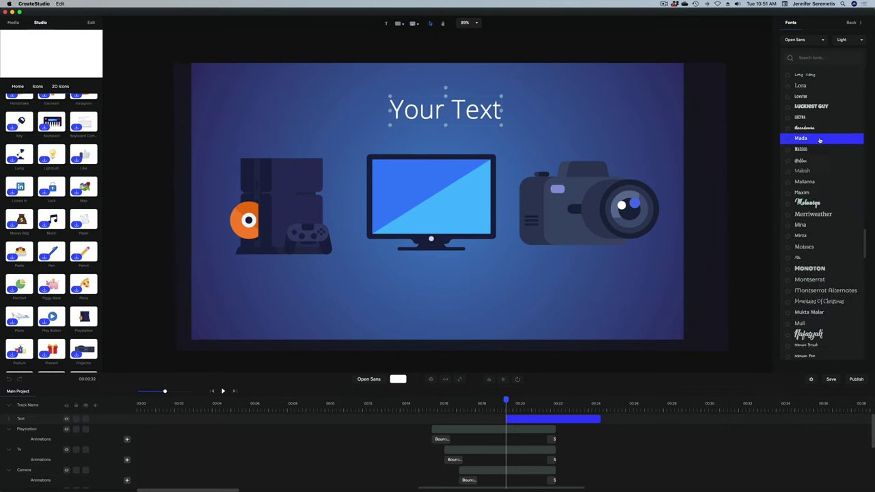
{"action": "scroll", "coordinate": [818, 142], "scroll_direction": "up", "scroll_amount": 15}
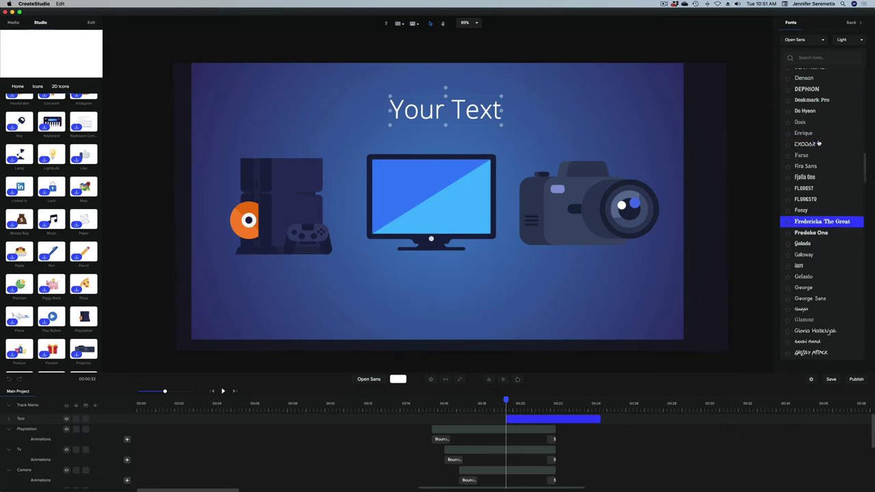
{"action": "scroll", "coordinate": [819, 141], "scroll_direction": "up", "scroll_amount": 15}
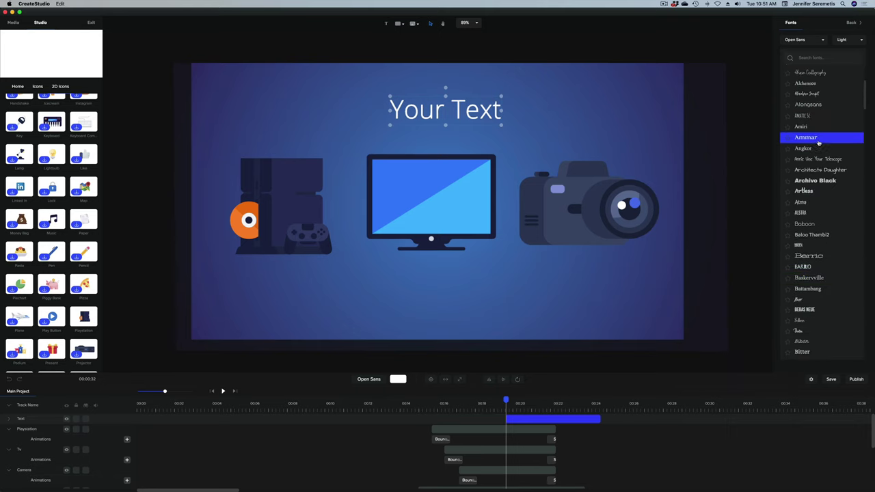
{"action": "scroll", "coordinate": [817, 143], "scroll_direction": "up", "scroll_amount": 5}
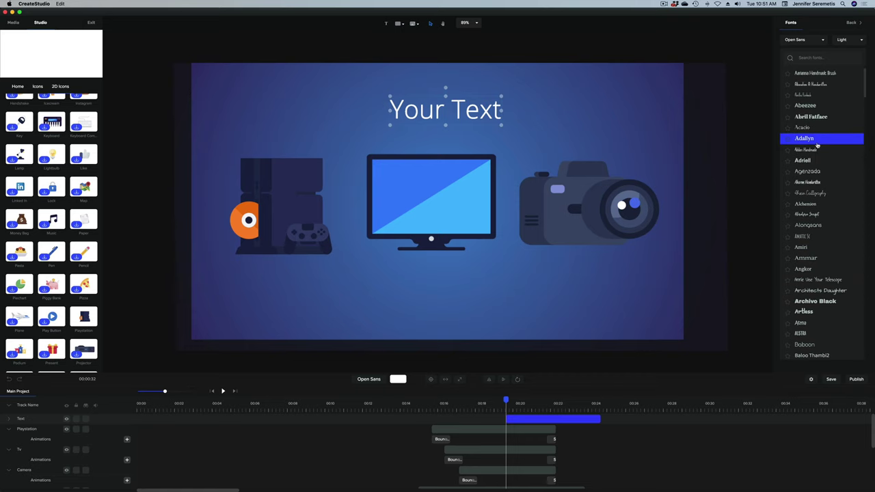
{"action": "scroll", "coordinate": [817, 205], "scroll_direction": "down", "scroll_amount": 5}
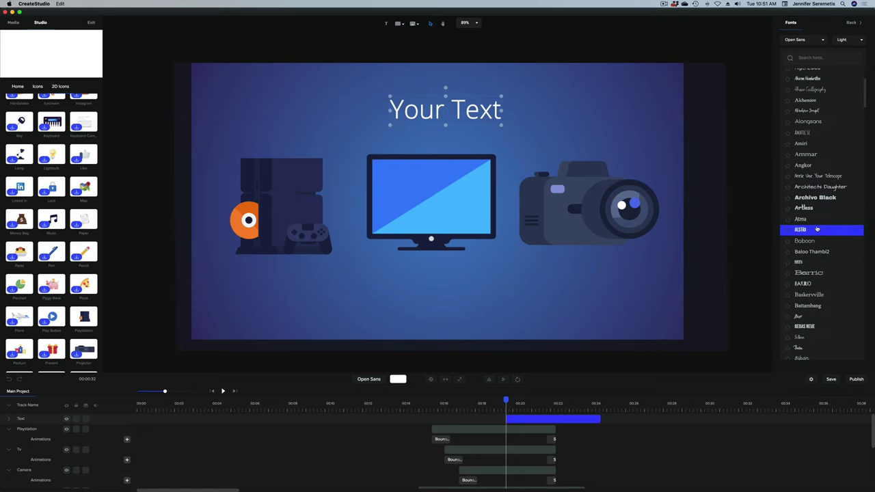
{"action": "left_click", "coordinate": [817, 240]}
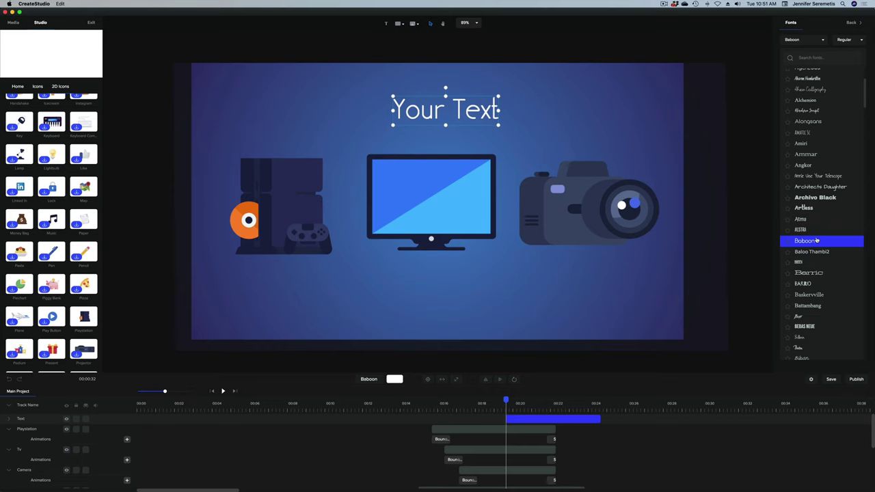
{"action": "scroll", "coordinate": [807, 68], "scroll_direction": "up", "scroll_amount": 5}
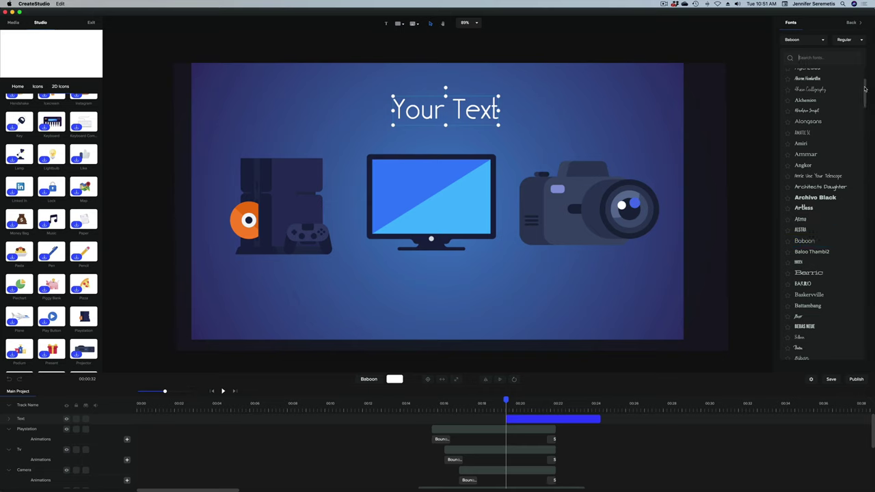
{"action": "left_click", "coordinate": [804, 40]}
Step: Replace the placeholder text with REVIEW PRODUCTS and set its font size to 150%
{"action": "double_click", "coordinate": [480, 114]}
{"action": "left_click", "coordinate": [498, 109]}
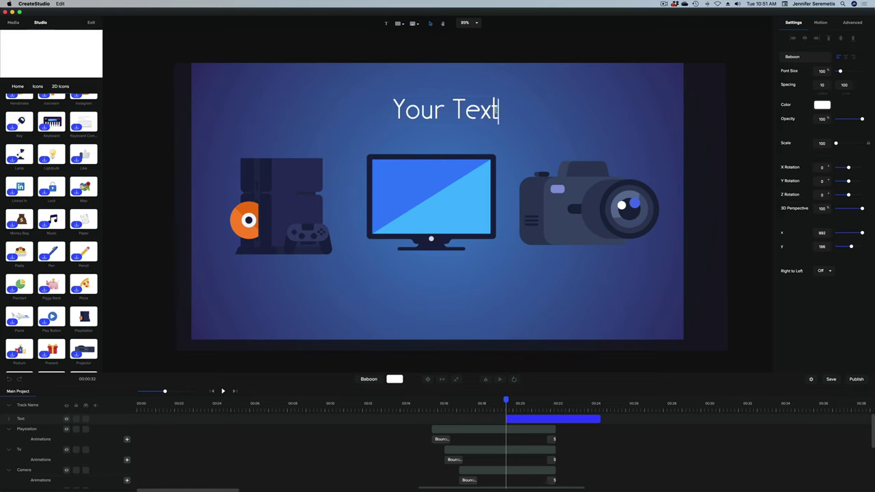
{"action": "left_click_drag", "start_coordinate": [430, 117], "coordinate": [356, 126]}
{"action": "type", "text": "re"}
{"action": "key", "text": "BackSpace"}
{"action": "key", "text": "BackSpace"}
{"action": "type", "text": "REVIEW PRODUCTS"}
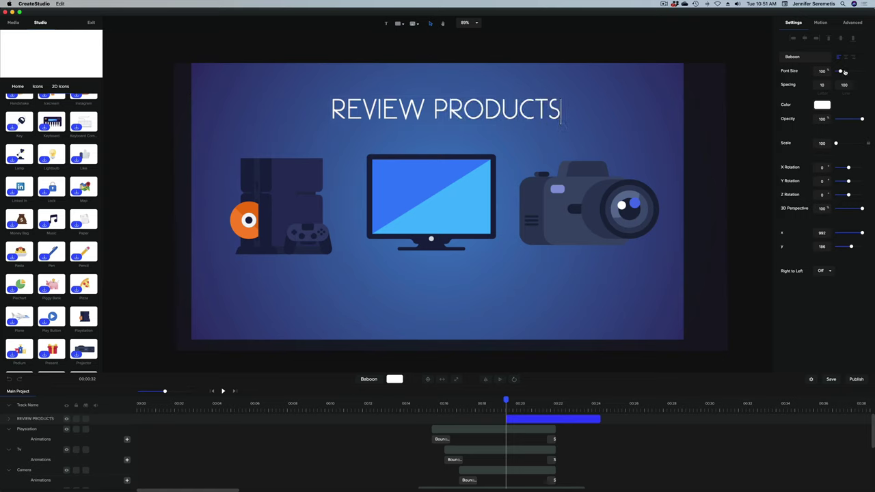
{"action": "left_click_drag", "start_coordinate": [840, 70], "coordinate": [841, 71]}
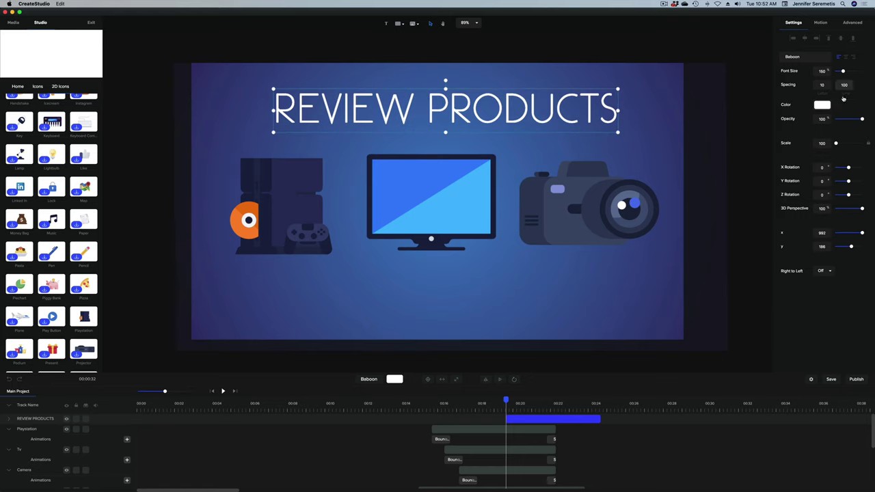
Step: Try a Z rotation of 9° on the REVIEW PRODUCTS heading and undo it
{"action": "left_click", "coordinate": [852, 23]}
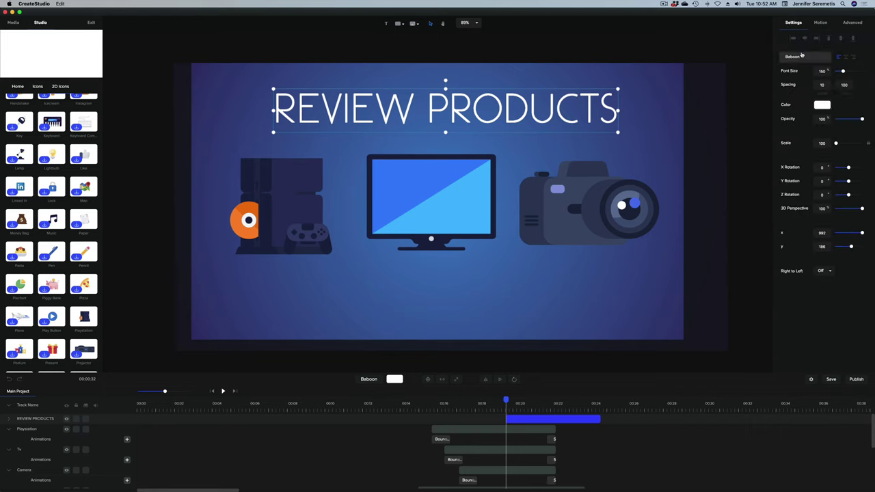
{"action": "left_click_drag", "start_coordinate": [847, 194], "coordinate": [848, 194]}
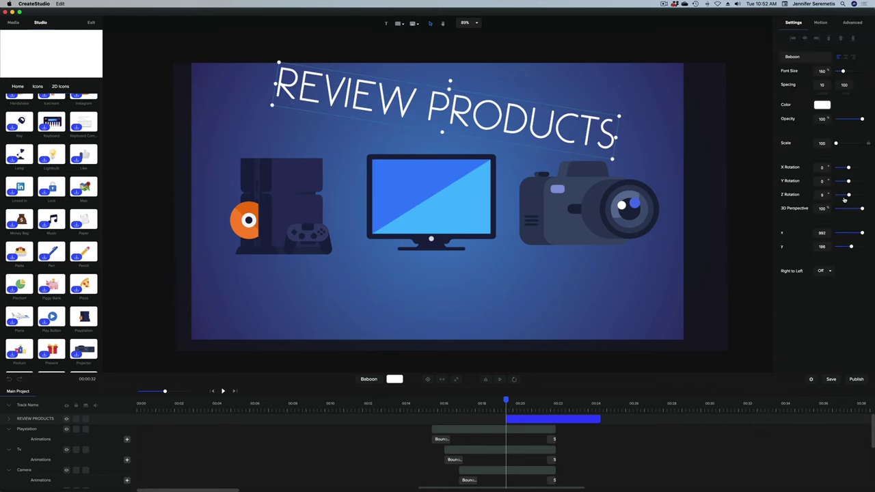
{"action": "key", "text": "Escape"}
{"action": "left_click", "coordinate": [511, 98]}
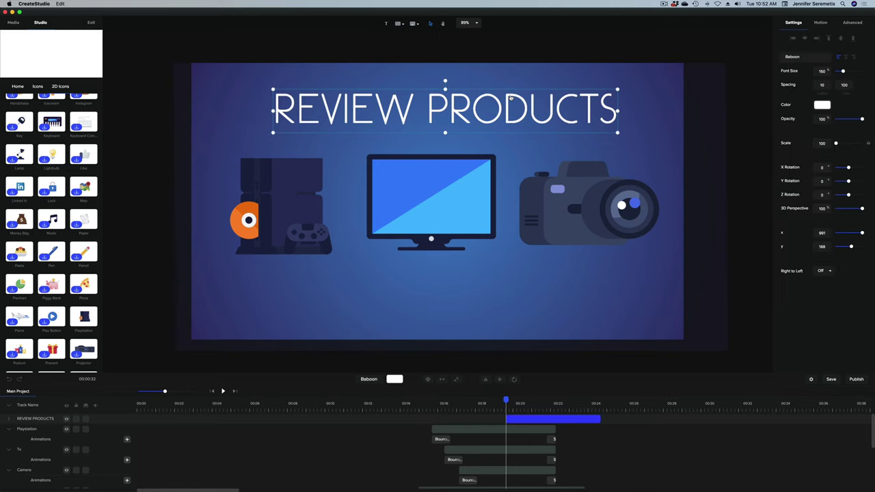
Step: Change the REVIEW PRODUCTS heading's text color from the color spectrum to light blue
{"action": "left_click", "coordinate": [822, 105]}
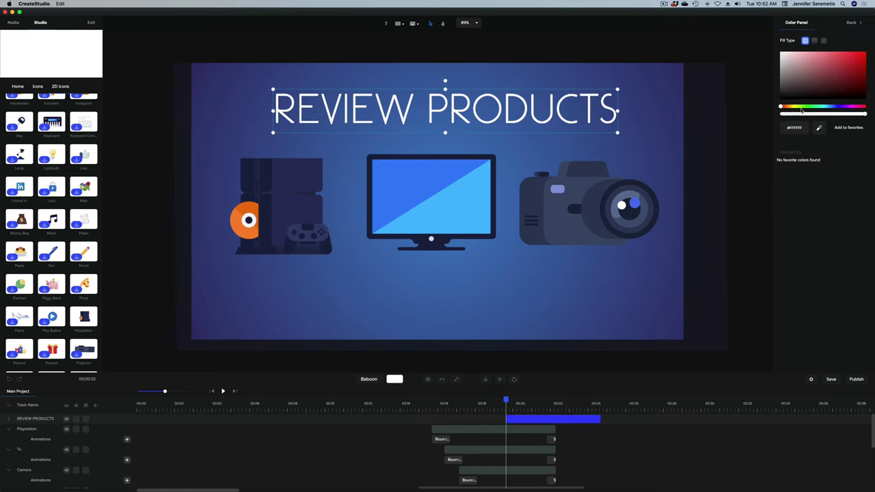
{"action": "left_click", "coordinate": [829, 107]}
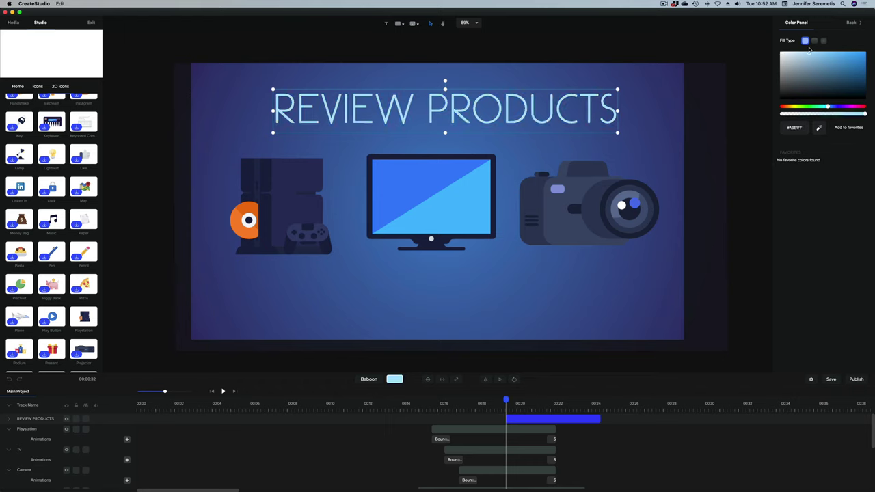
{"action": "key", "text": "Escape"}
Step: Move and resize the REVIEW PRODUCTS clip on the timeline to start and end with the Playstation clip
{"action": "left_click_drag", "start_coordinate": [540, 418], "coordinate": [498, 411]}
{"action": "left_click", "coordinate": [427, 406]}
{"action": "left_click", "coordinate": [509, 419]}
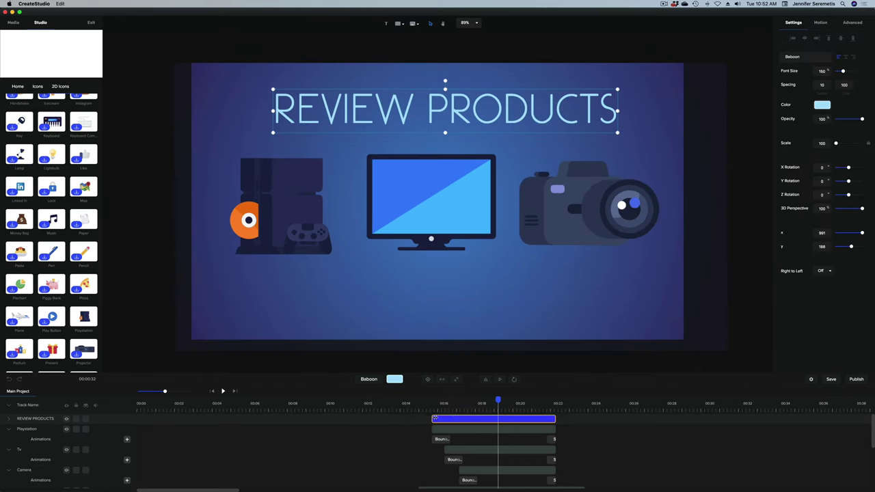
{"action": "key", "text": "Escape"}
{"action": "left_click", "coordinate": [446, 404]}
{"action": "left_click", "coordinate": [479, 419]}
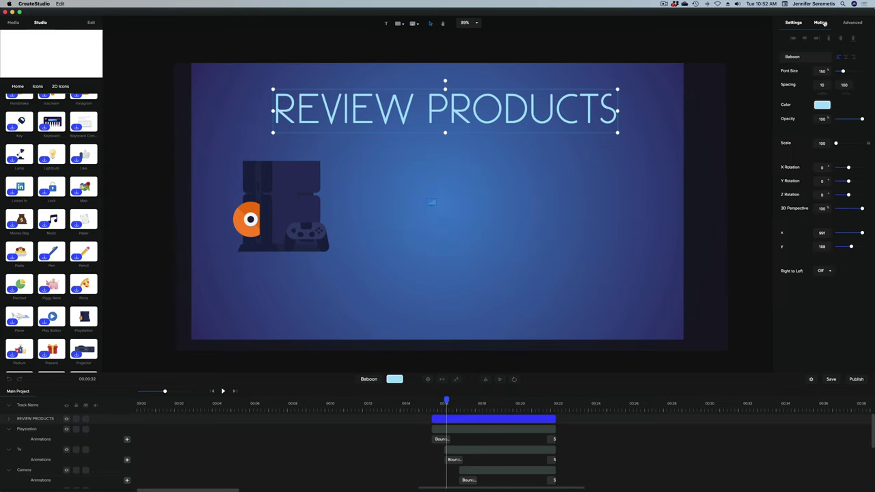
Step: Try the Slide Top entrance animation on the REVIEW PRODUCTS heading and preview it
{"action": "left_click", "coordinate": [820, 23]}
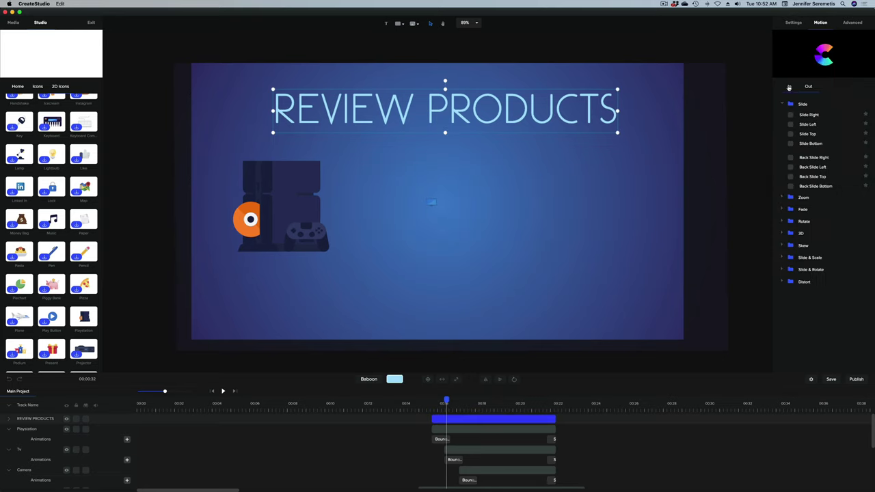
{"action": "left_click", "coordinate": [789, 87]}
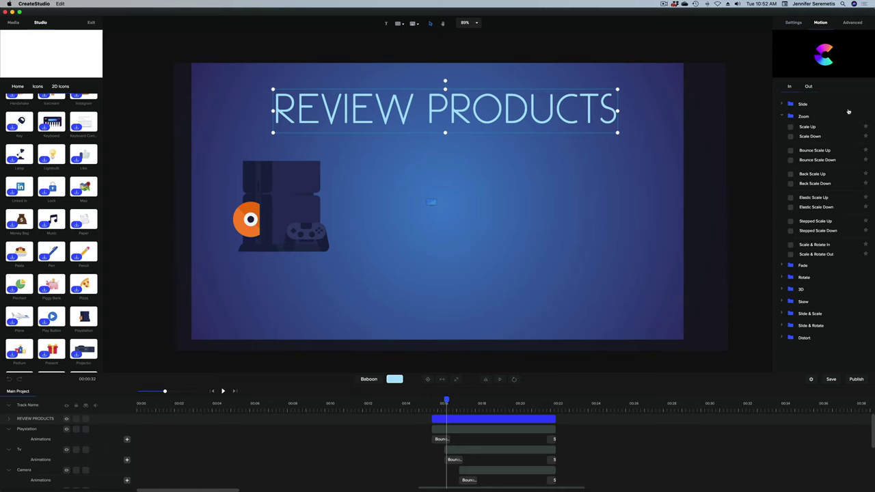
{"action": "left_click", "coordinate": [789, 105]}
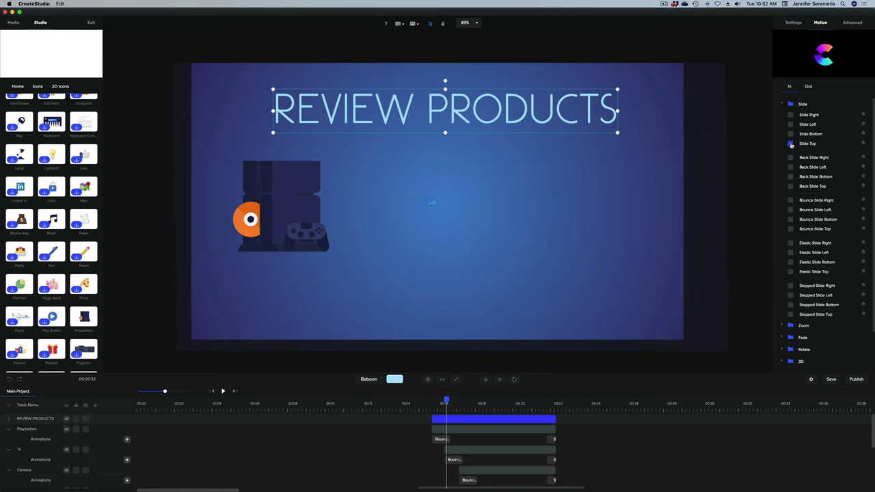
{"action": "left_click", "coordinate": [791, 143]}
{"action": "left_click", "coordinate": [432, 408]}
{"action": "key", "text": "space"}
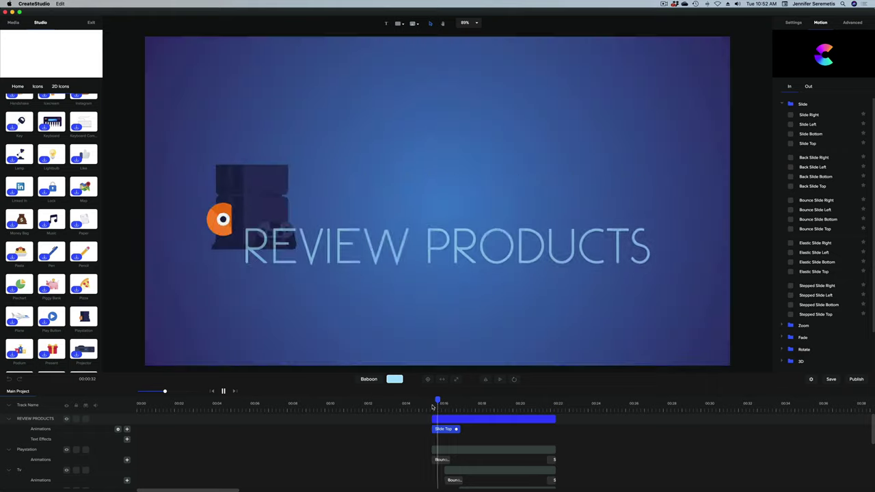
{"action": "key", "text": "space"}
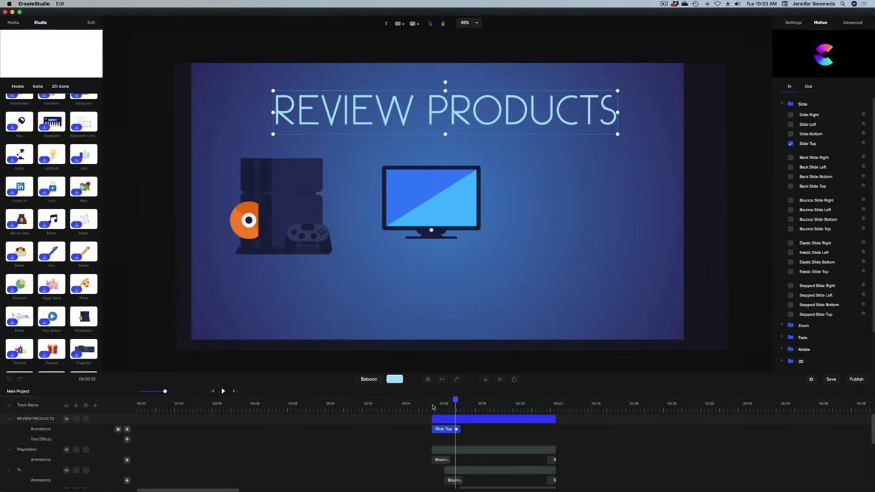
Step: Switch the heading's entrance animation to Slide Bottom, shorten it on the timeline and preview it
{"action": "left_click", "coordinate": [791, 134]}
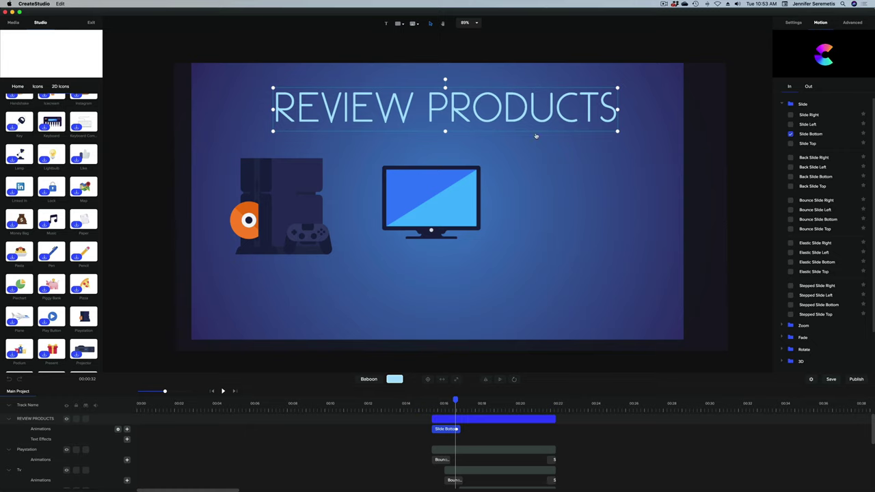
{"action": "left_click", "coordinate": [432, 410]}
{"action": "key", "text": "space"}
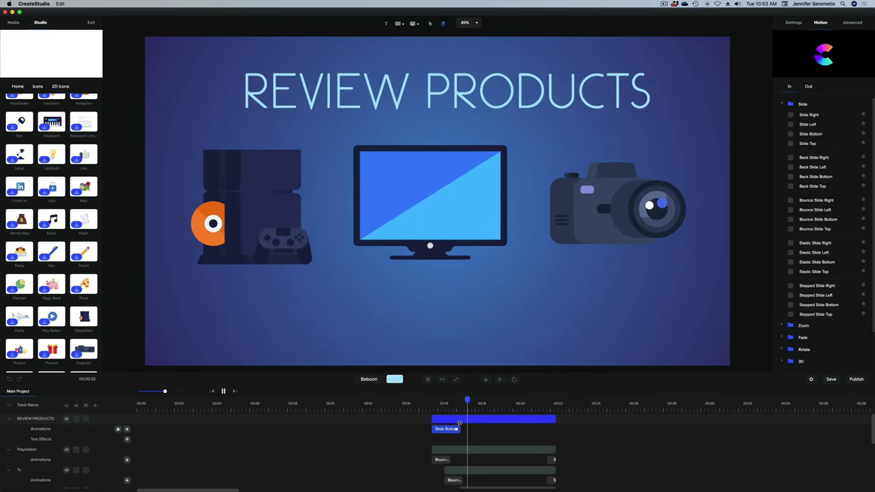
{"action": "left_click", "coordinate": [457, 430]}
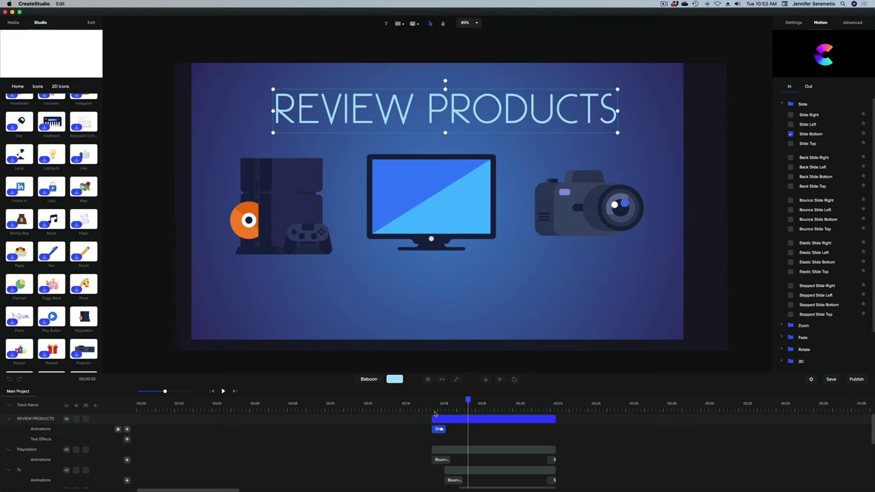
{"action": "left_click", "coordinate": [433, 411]}
{"action": "key", "text": "space"}
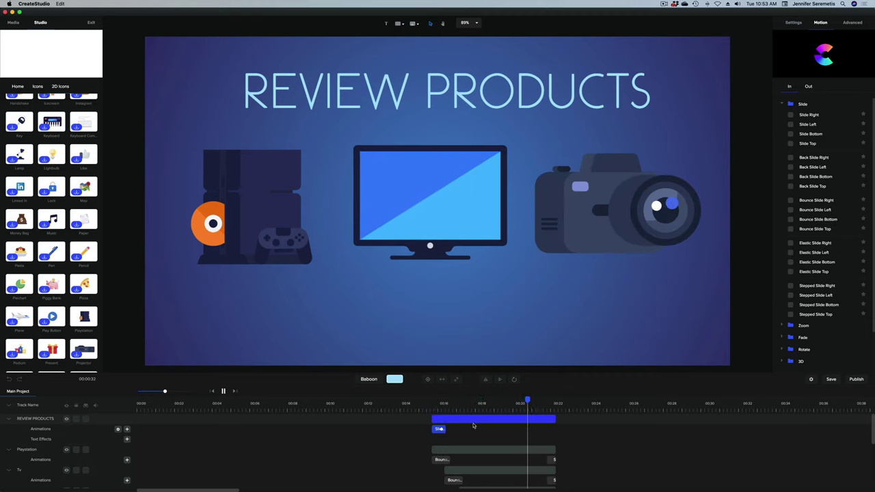
Step: Add a Slide Top exit animation to the REVIEW PRODUCTS heading and shorten it on the timeline
{"action": "left_click", "coordinate": [548, 418]}
{"action": "left_click", "coordinate": [820, 23]}
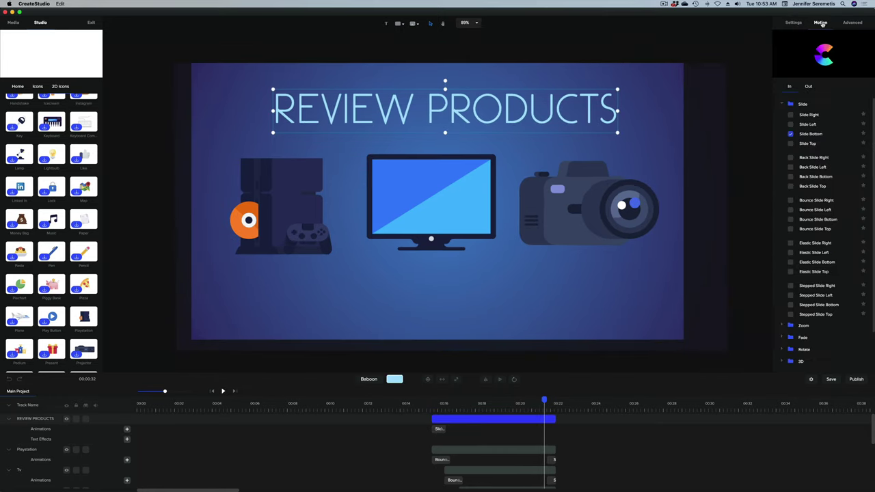
{"action": "left_click", "coordinate": [808, 87]}
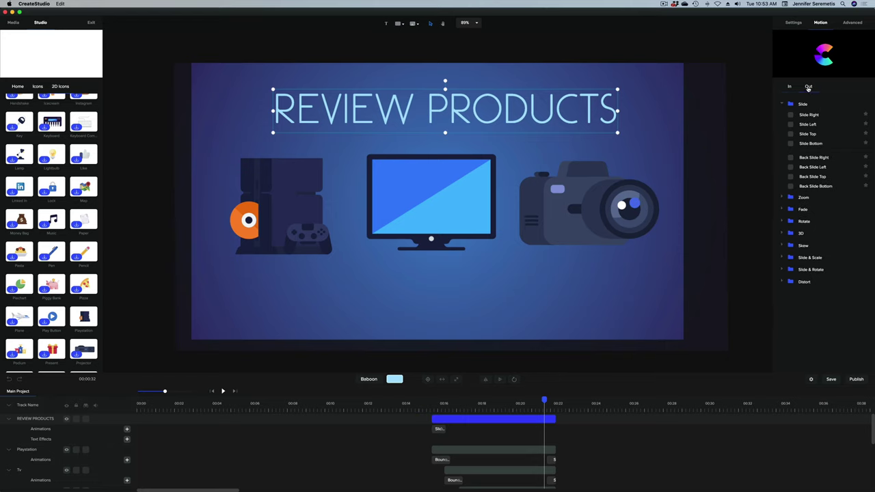
{"action": "left_click", "coordinate": [791, 135]}
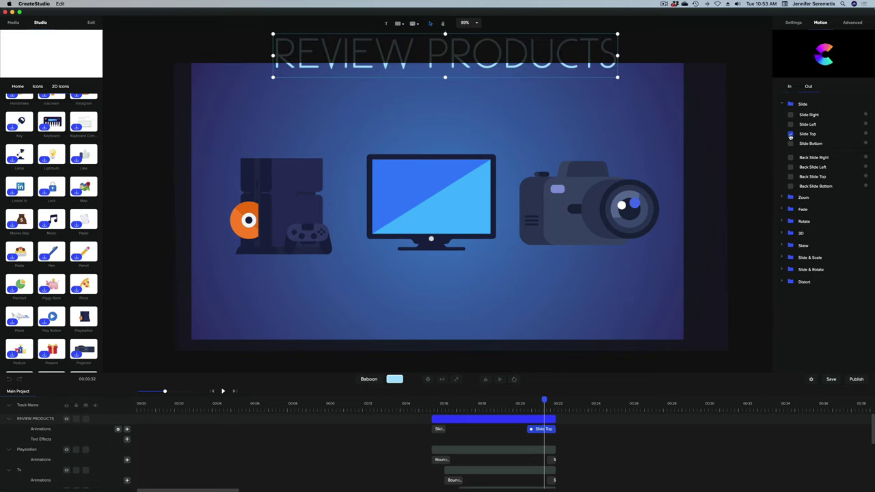
{"action": "left_click", "coordinate": [530, 409]}
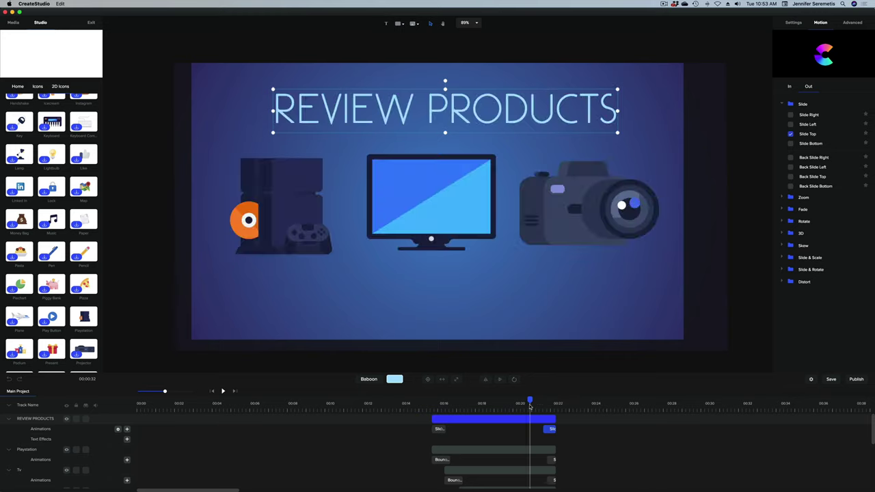
{"action": "left_click", "coordinate": [424, 408]}
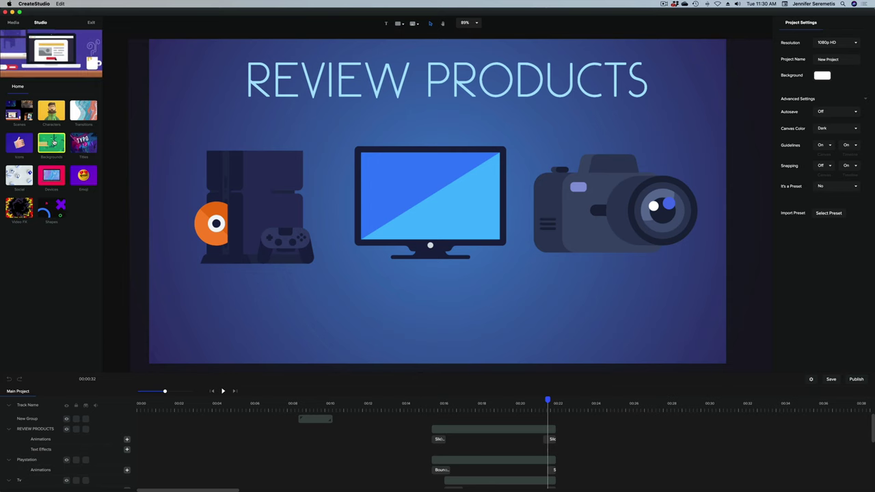
Step: Add the Laptop Closeup background from the Supreme collection at the end of the product review scene
{"action": "left_click", "coordinate": [63, 149]}
{"action": "left_click", "coordinate": [48, 111]}
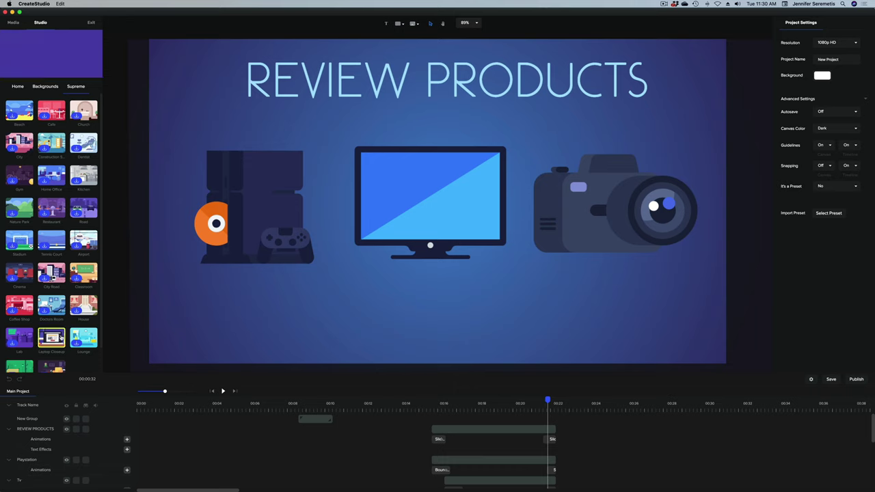
{"action": "left_click_drag", "start_coordinate": [51, 337], "coordinate": [440, 273]}
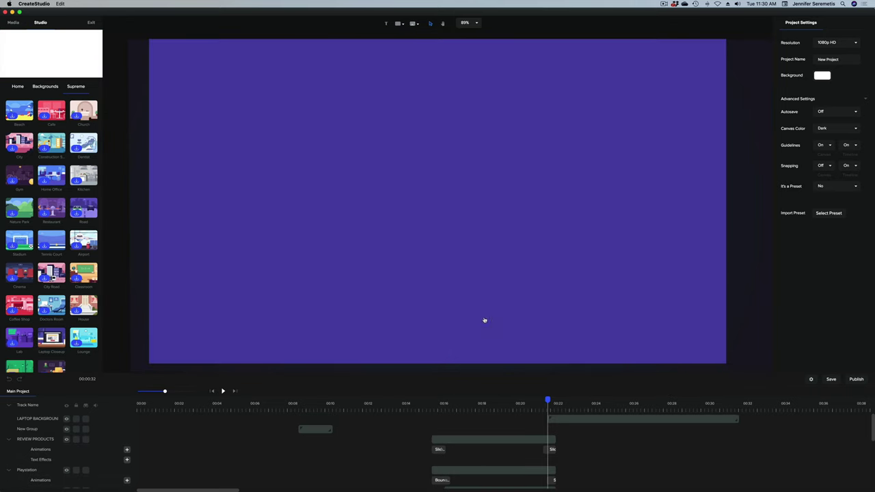
Step: Play the project from just before the laptop background to check how its elements animate in
{"action": "left_click", "coordinate": [554, 409]}
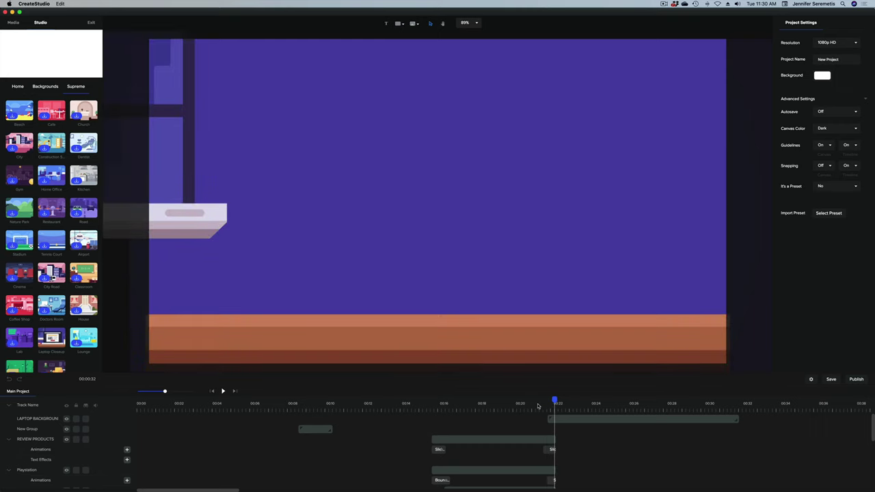
{"action": "left_click", "coordinate": [538, 406]}
{"action": "key", "text": "space"}
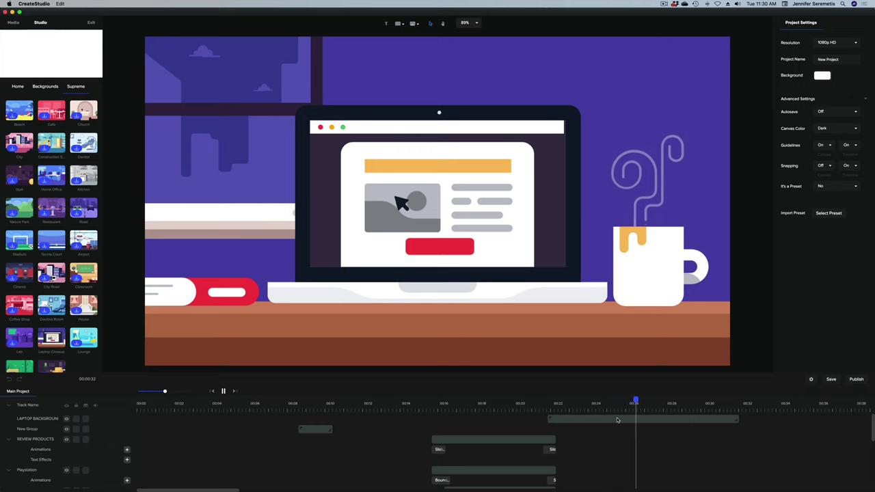
{"action": "left_click", "coordinate": [615, 418]}
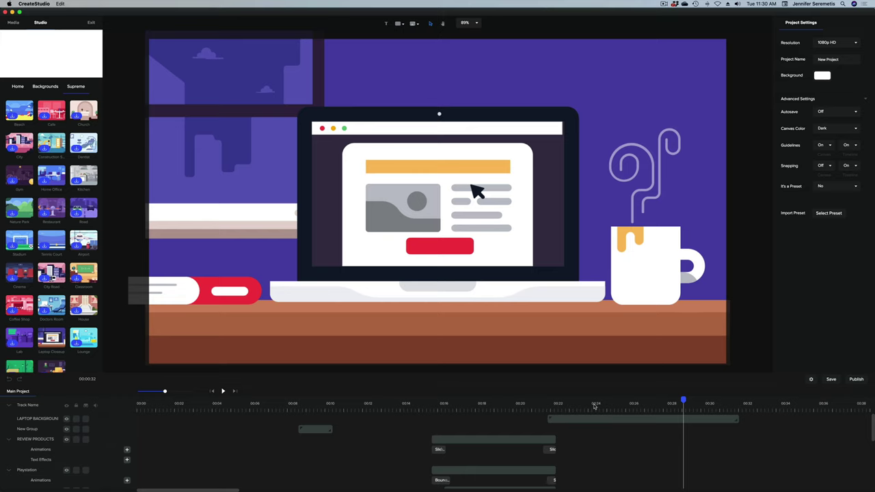
{"action": "left_click", "coordinate": [549, 402]}
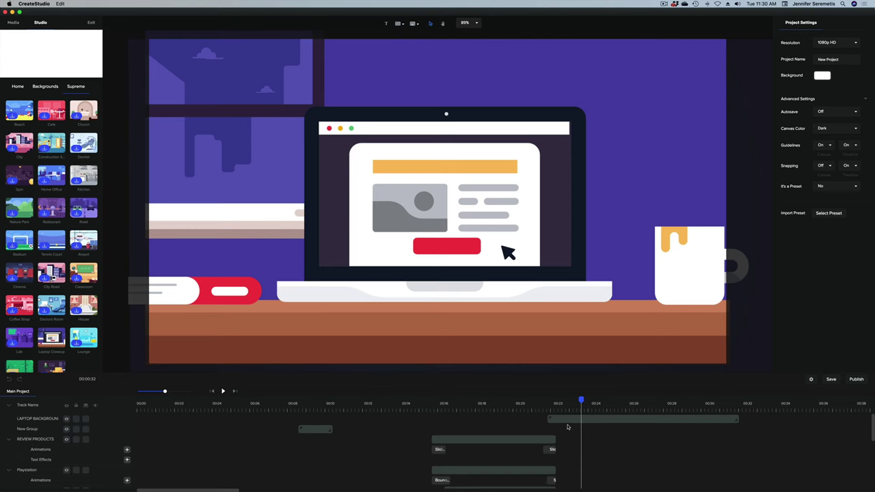
Step: Try moving the laptop background clip so that it starts where the REVIEW PRODUCTS clip ends
{"action": "left_click", "coordinate": [568, 418]}
{"action": "left_click", "coordinate": [557, 419]}
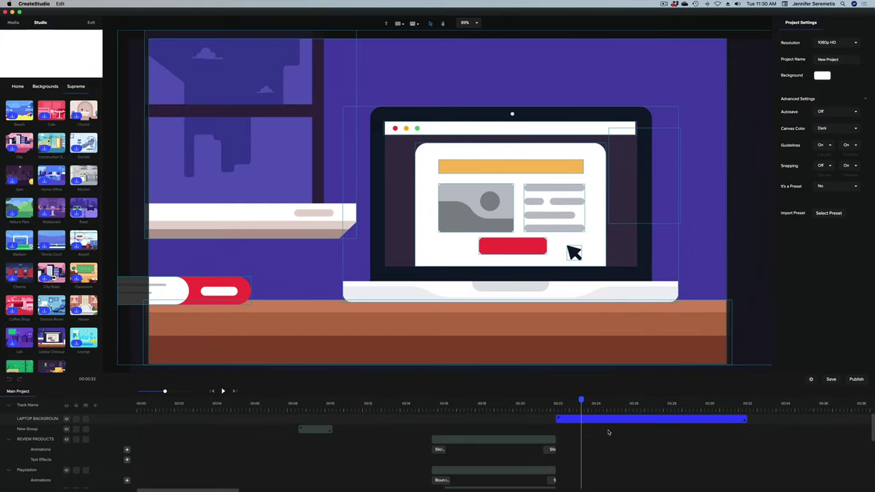
{"action": "left_click_drag", "start_coordinate": [575, 421], "coordinate": [556, 417]}
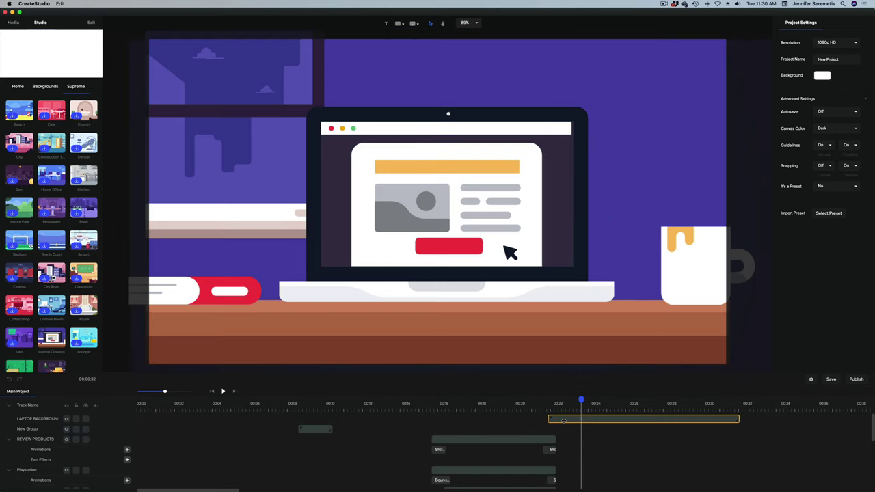
Step: Open the LAPTOP BACKGROUND group on the timeline to access its individual layers
{"action": "double_click", "coordinate": [563, 420]}
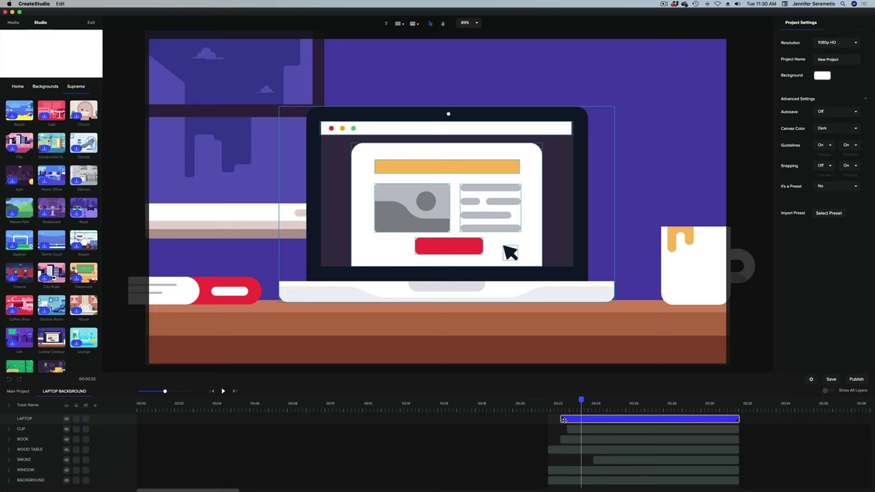
{"action": "left_click", "coordinate": [18, 391]}
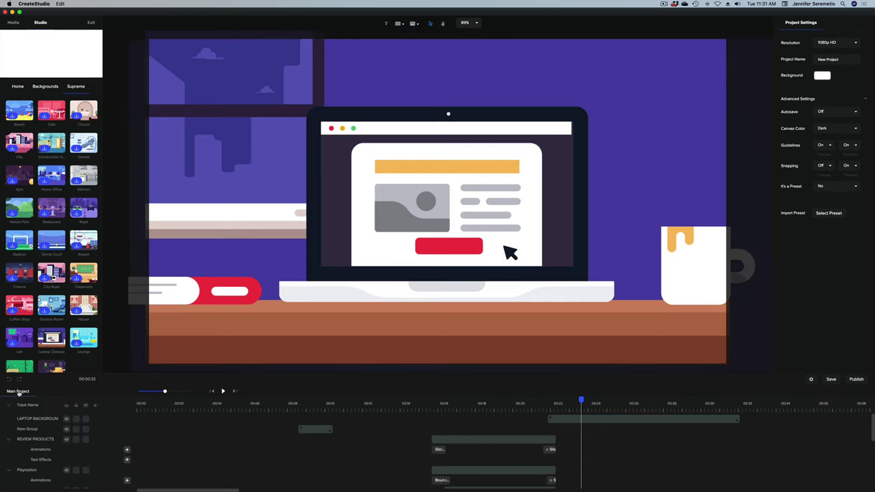
{"action": "left_click", "coordinate": [556, 419]}
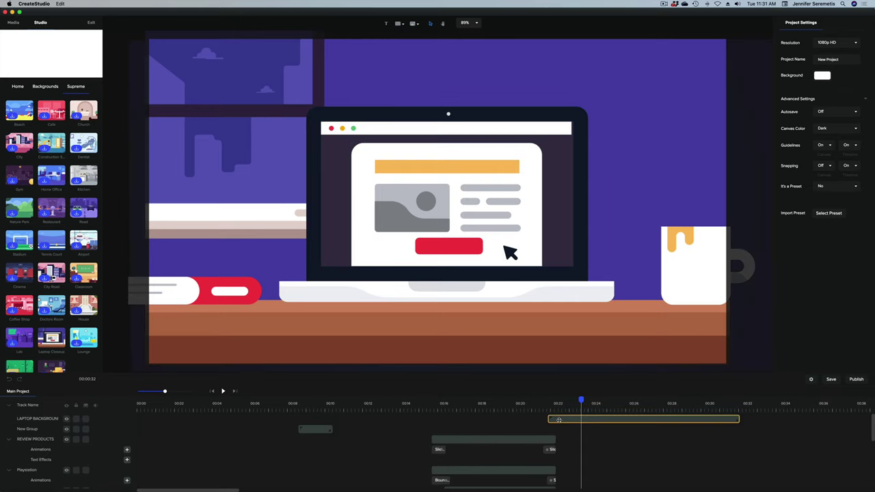
{"action": "left_click", "coordinate": [558, 419]}
{"action": "left_click", "coordinate": [559, 419]}
{"action": "double_click", "coordinate": [558, 420]}
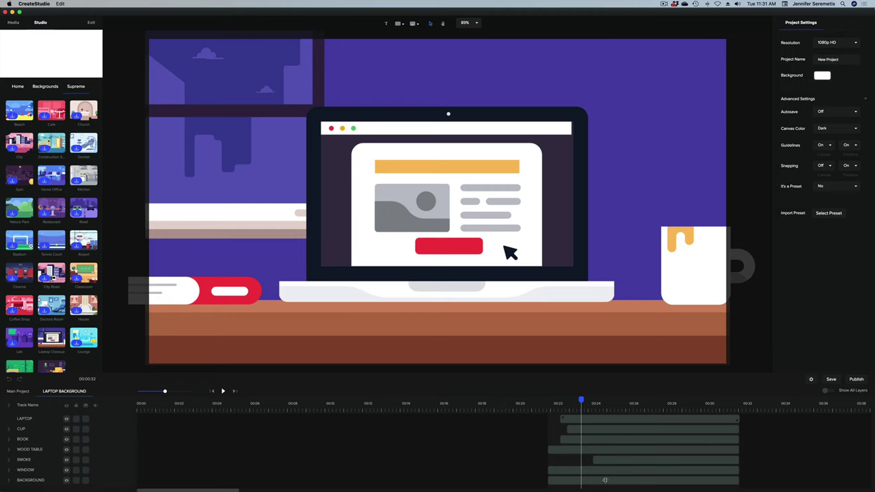
Step: Delete the book from the laptop background group
{"action": "left_click", "coordinate": [618, 429]}
{"action": "left_click", "coordinate": [540, 377]}
{"action": "left_click", "coordinate": [202, 290]}
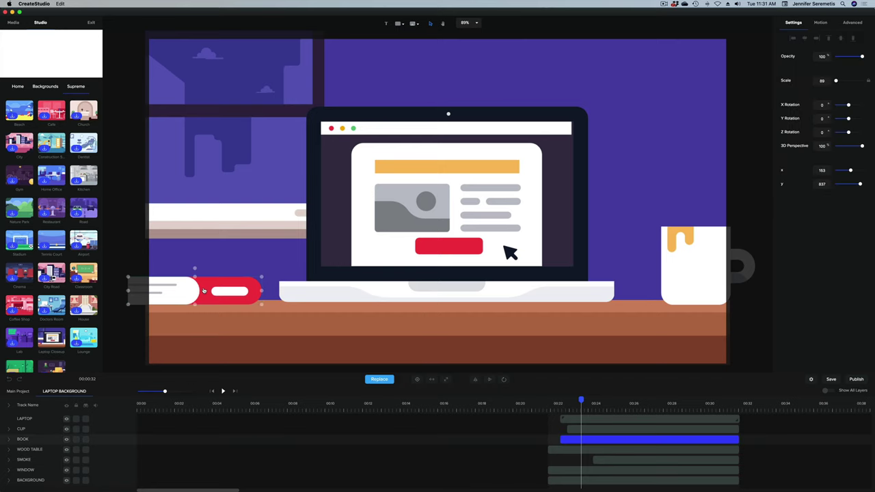
{"action": "key", "text": "Delete"}
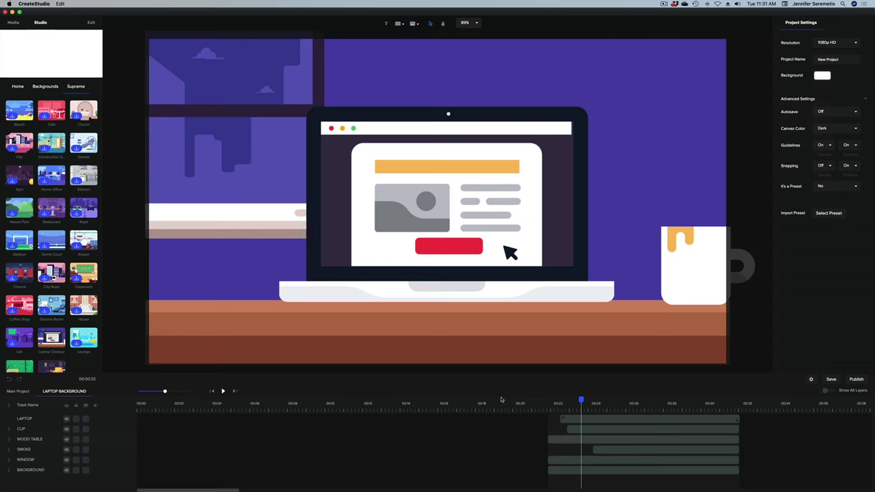
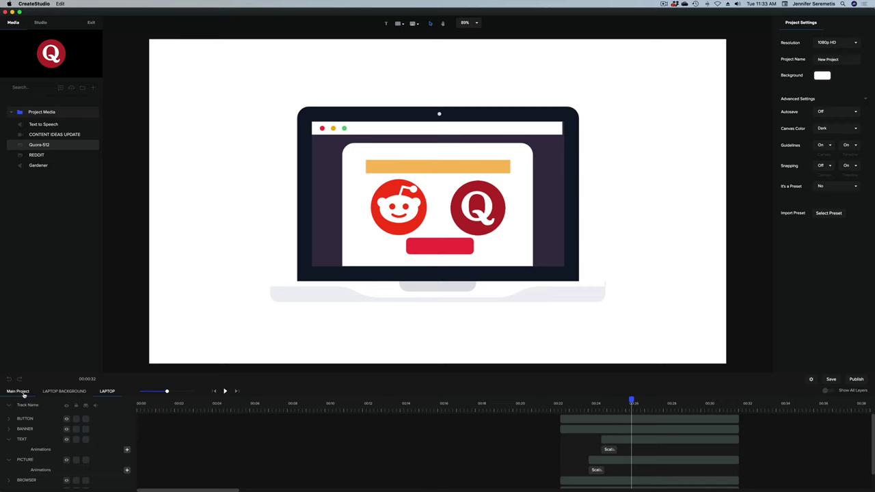
Step: Return to the main project timeline and play the transition into the laptop scene
{"action": "left_click", "coordinate": [18, 391]}
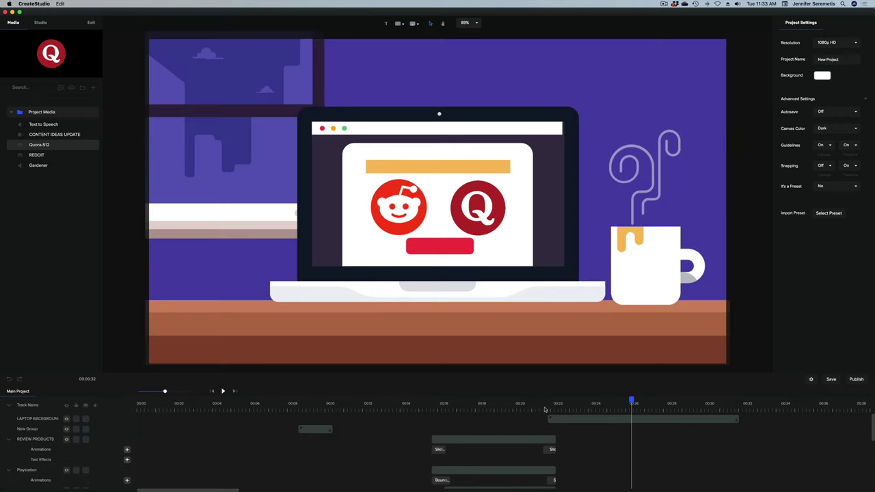
{"action": "left_click", "coordinate": [545, 409]}
{"action": "key", "text": "space"}
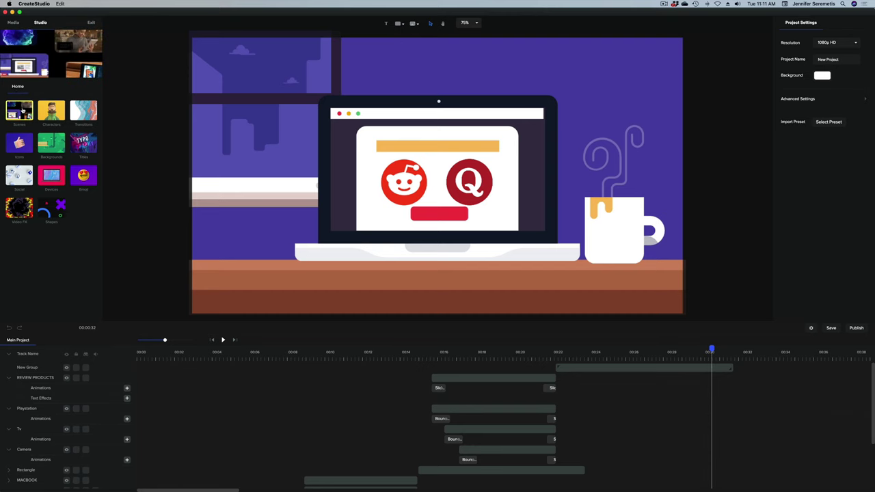
Step: Add the Film Studio scene from the Elegant backgrounds so that it overlaps the end of the laptop scene on the timeline
{"action": "left_click", "coordinate": [20, 109]}
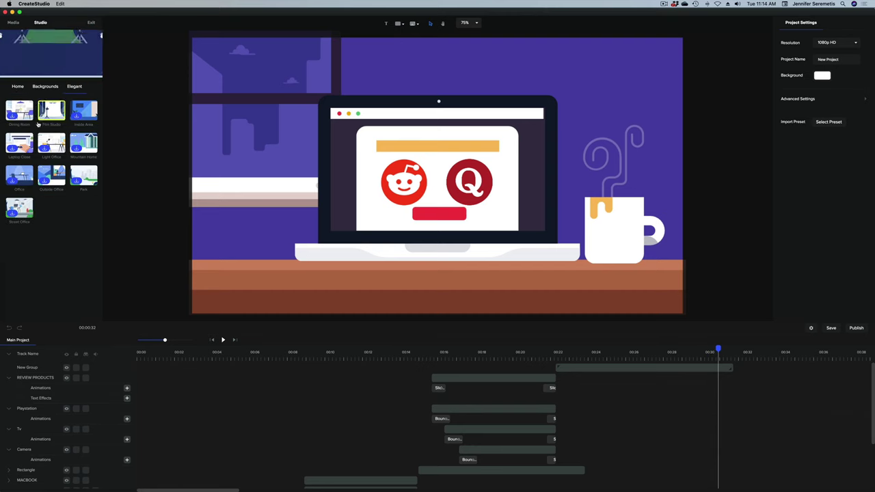
{"action": "left_click_drag", "start_coordinate": [48, 104], "coordinate": [410, 171]}
{"action": "left_click", "coordinate": [719, 368]}
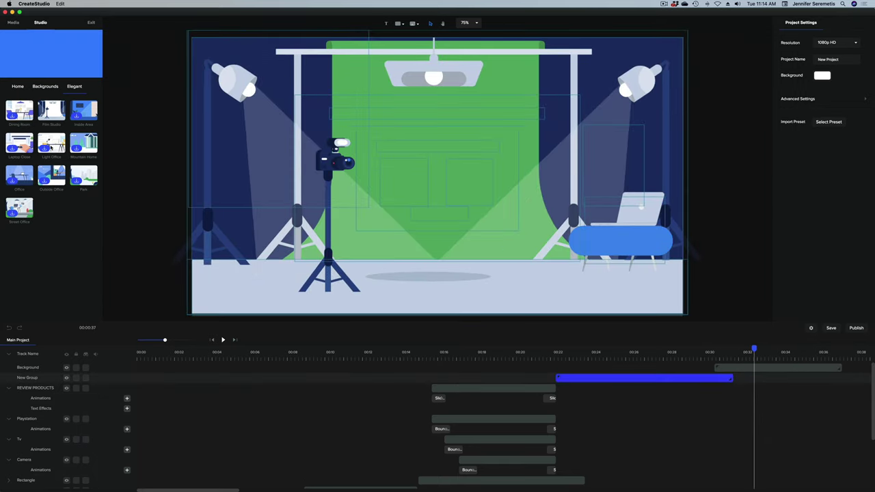
Step: Add the 3D character Kate to the film studio scene and enlarge her to a waist-up view at x 1462, y 1083
{"action": "left_click", "coordinate": [18, 88]}
{"action": "left_click", "coordinate": [20, 111]}
{"action": "left_click", "coordinate": [20, 142]}
{"action": "left_click_drag", "start_coordinate": [51, 208], "coordinate": [559, 208]}
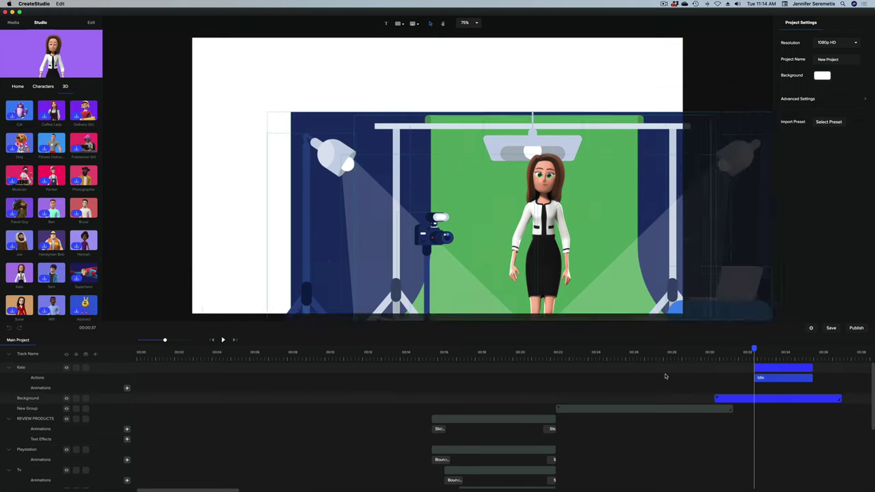
{"action": "left_click_drag", "start_coordinate": [836, 81], "coordinate": [837, 80]}
{"action": "left_click_drag", "start_coordinate": [471, 41], "coordinate": [590, 198]}
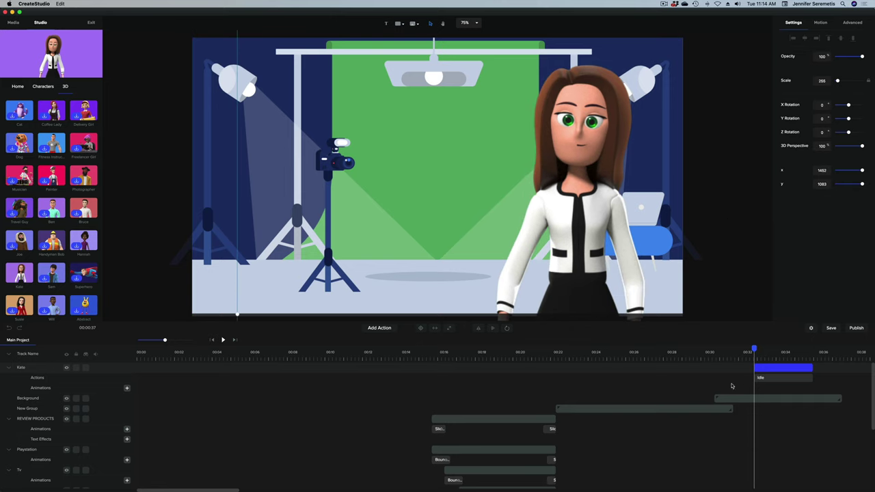
Step: Start Kate's clip together with the film studio background and tilt her to a Z rotation of -18°
{"action": "left_click_drag", "start_coordinate": [763, 366], "coordinate": [720, 377]}
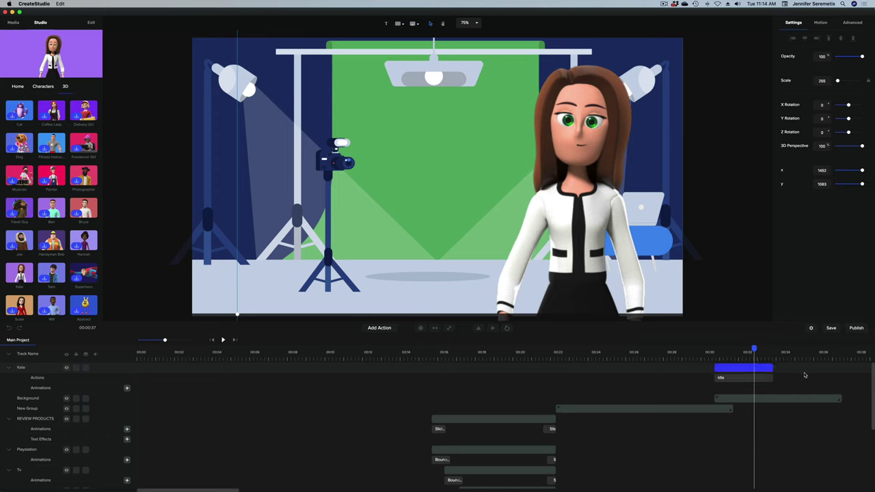
{"action": "left_click_drag", "start_coordinate": [822, 131], "coordinate": [810, 132]}
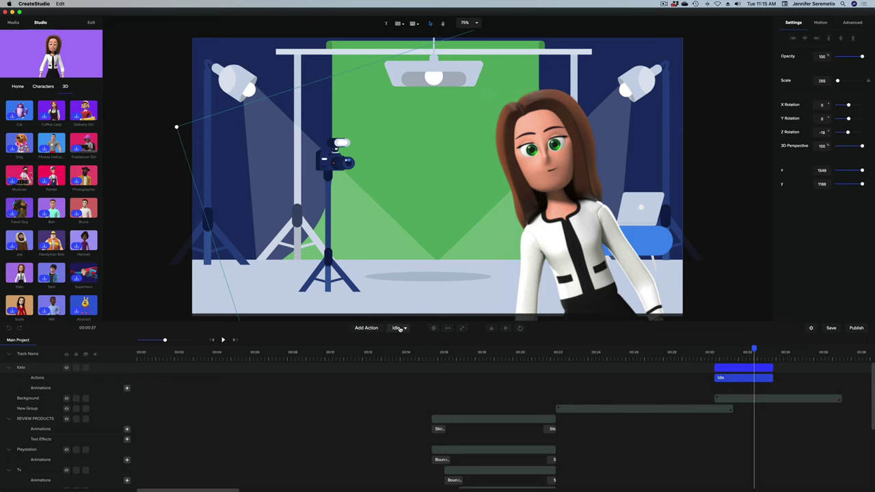
{"action": "scroll", "coordinate": [511, 256], "scroll_direction": "down", "scroll_amount": 2}
{"action": "left_click", "coordinate": [511, 255]}
{"action": "left_click", "coordinate": [476, 24]}
{"action": "left_click", "coordinate": [472, 60]}
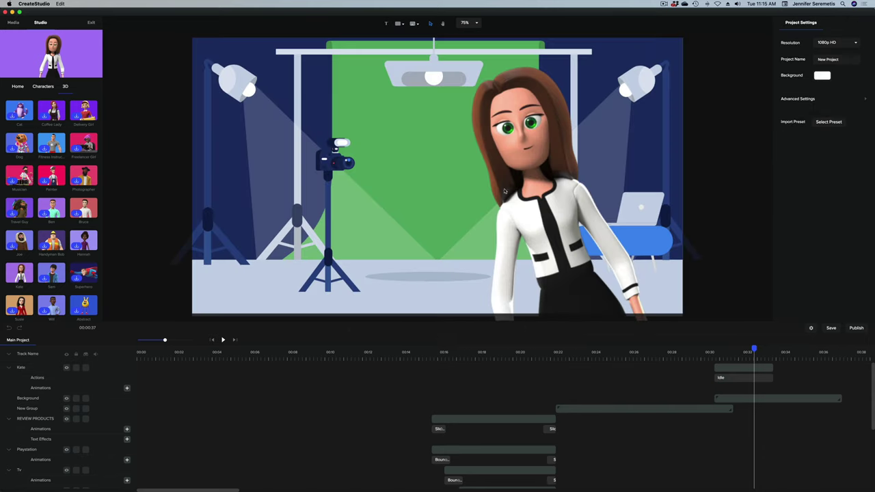
Step: Change the action of Kate in the closing studio scene to Wave
{"action": "left_click", "coordinate": [744, 367]}
{"action": "left_click", "coordinate": [400, 328]}
{"action": "left_click", "coordinate": [411, 289]}
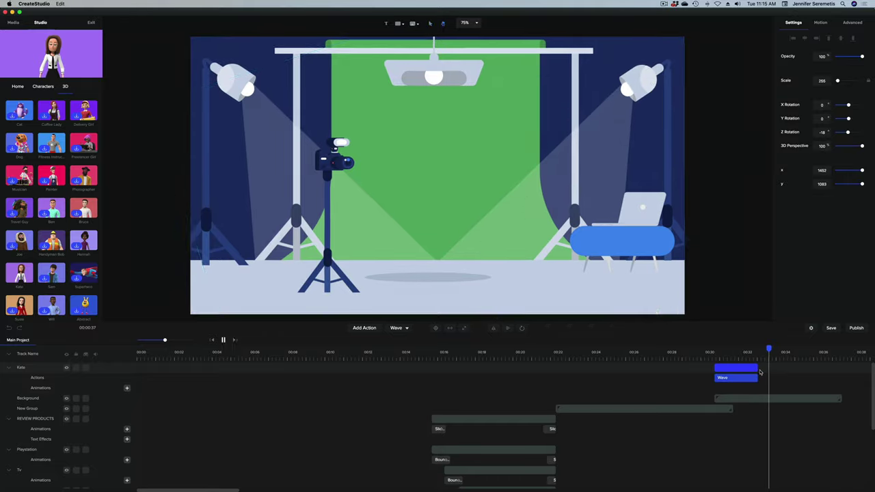
{"action": "left_click", "coordinate": [400, 328]}
{"action": "left_click", "coordinate": [411, 289]}
Step: Add an Idle action after Kate's Wave action and play back the sequence
{"action": "left_click", "coordinate": [356, 333]}
{"action": "left_click", "coordinate": [375, 329]}
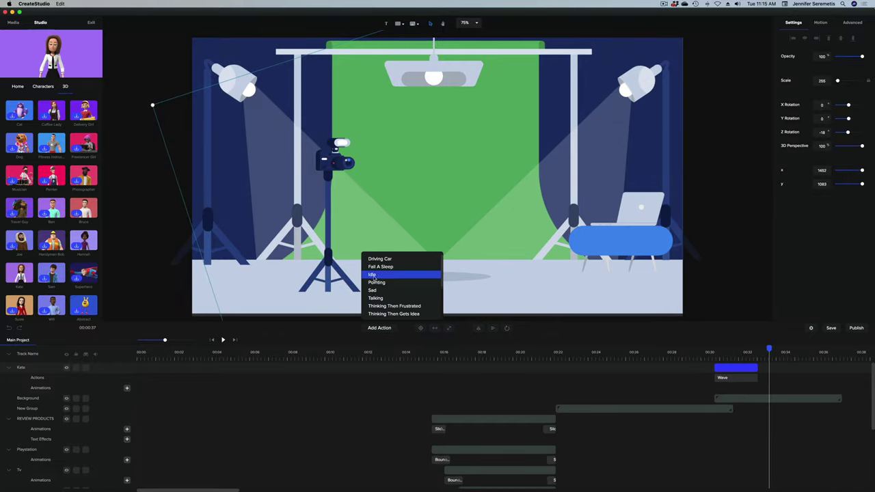
{"action": "left_click", "coordinate": [395, 275]}
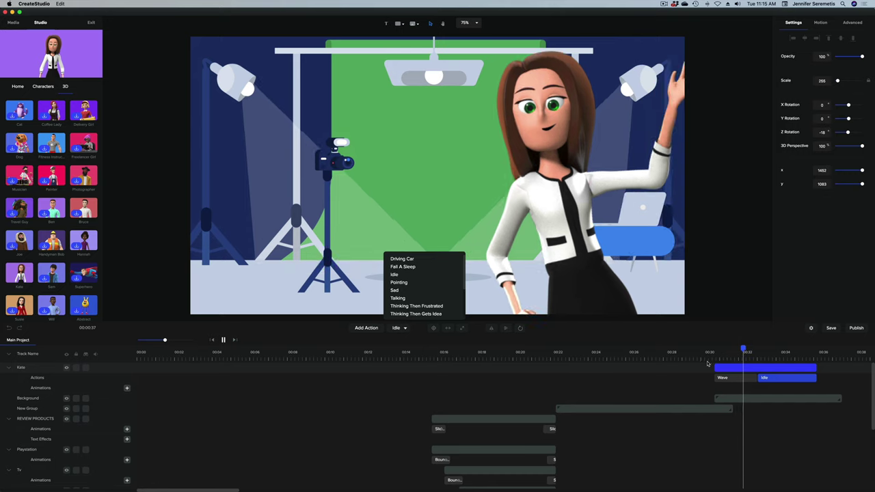
{"action": "left_click", "coordinate": [778, 351]}
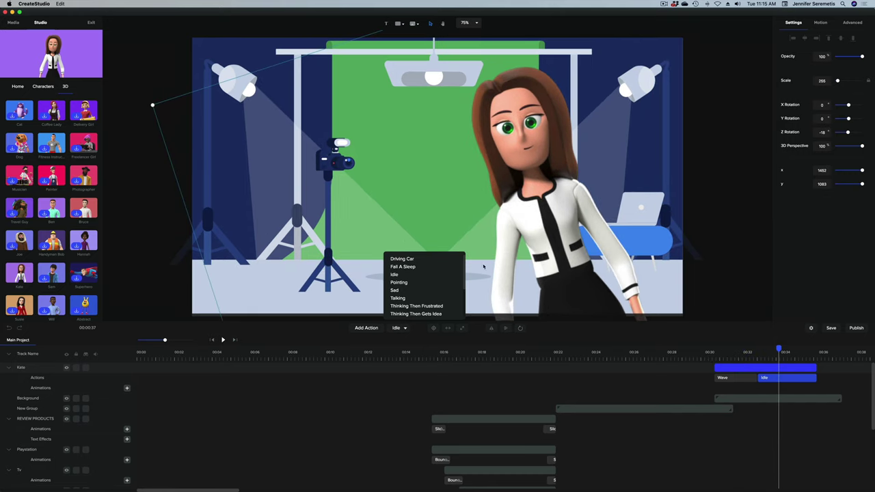
{"action": "left_click", "coordinate": [398, 208]}
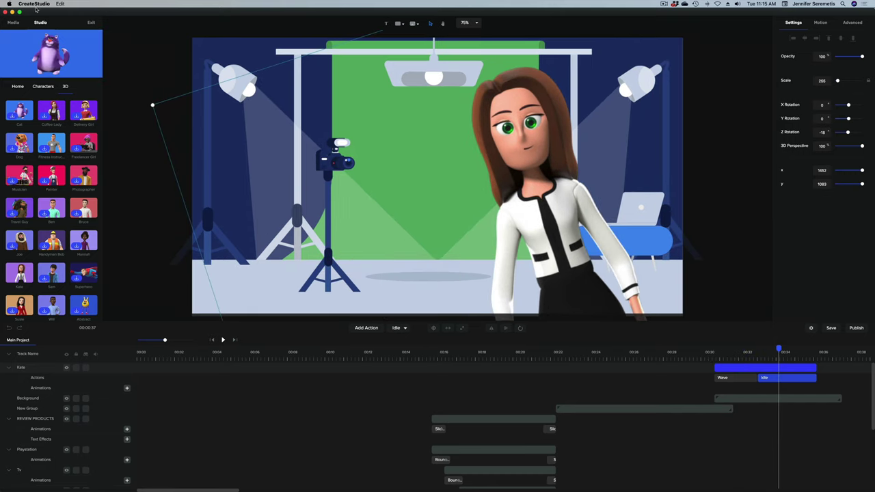
Step: Add the Yummy pop-up title to the closing studio scene, starting together with Kate's clip
{"action": "left_click", "coordinate": [18, 87]}
{"action": "left_click", "coordinate": [52, 143]}
{"action": "left_click", "coordinate": [59, 86]}
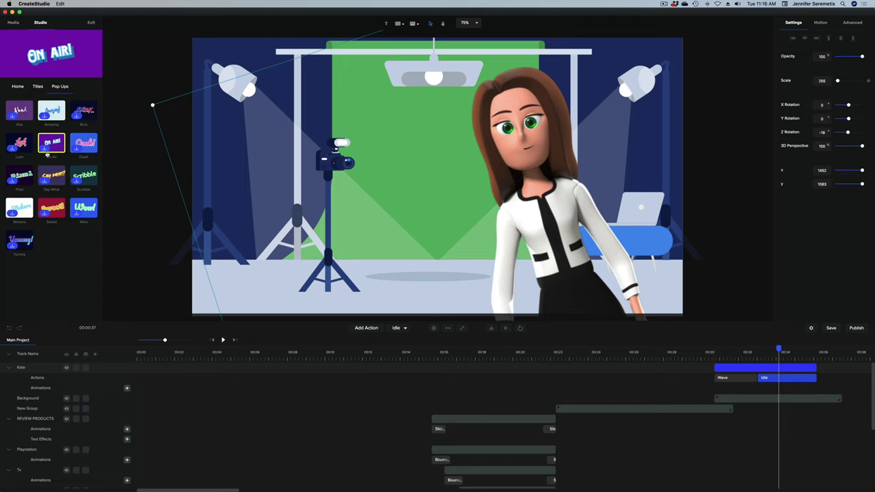
{"action": "left_click_drag", "start_coordinate": [19, 239], "coordinate": [374, 137]}
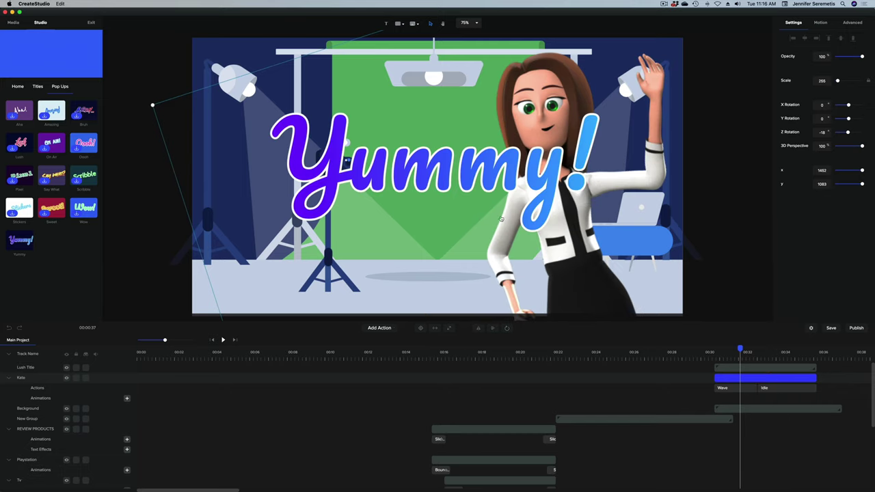
Step: Open the pop-up title group and replace its text with "Good Luck!"
{"action": "double_click", "coordinate": [565, 164]}
{"action": "left_click", "coordinate": [268, 213], "text": "shift"}
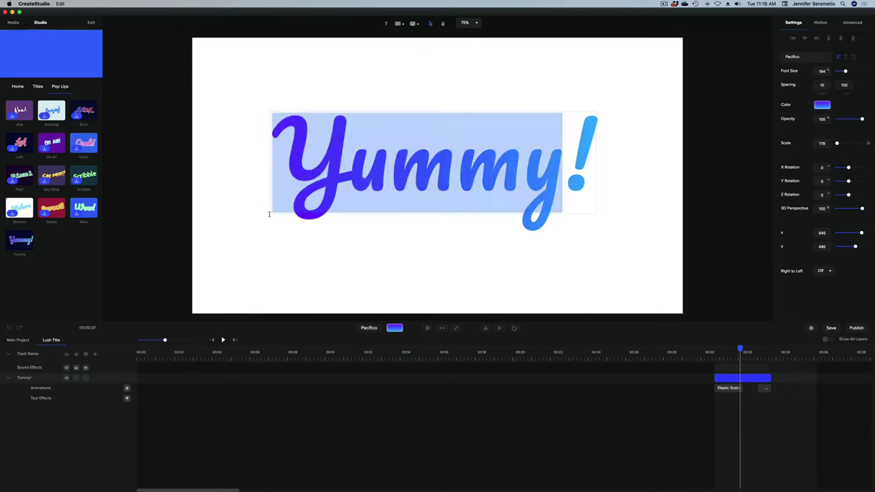
{"action": "type", "text": "Good Luck"}
Step: Change the purple end of the "Good Luck!" text gradient to magenta and return to the main project
{"action": "left_click", "coordinate": [821, 104]}
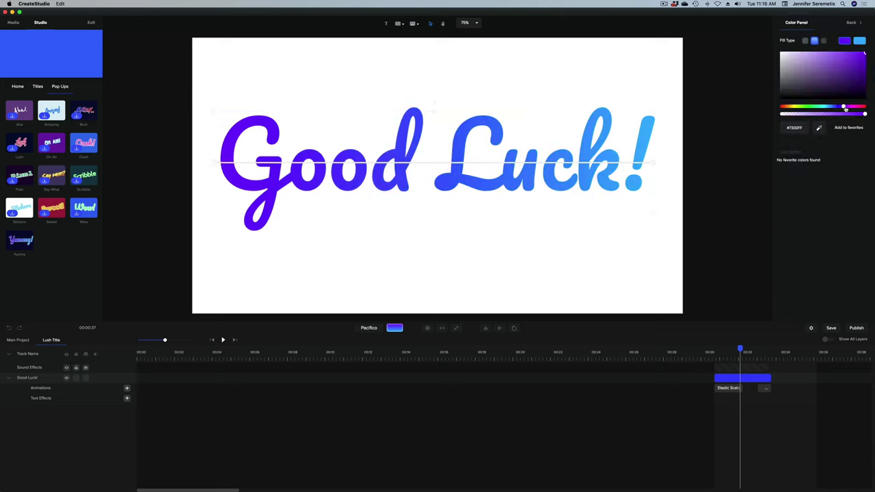
{"action": "left_click_drag", "start_coordinate": [845, 108], "coordinate": [850, 108]}
{"action": "left_click", "coordinate": [856, 24]}
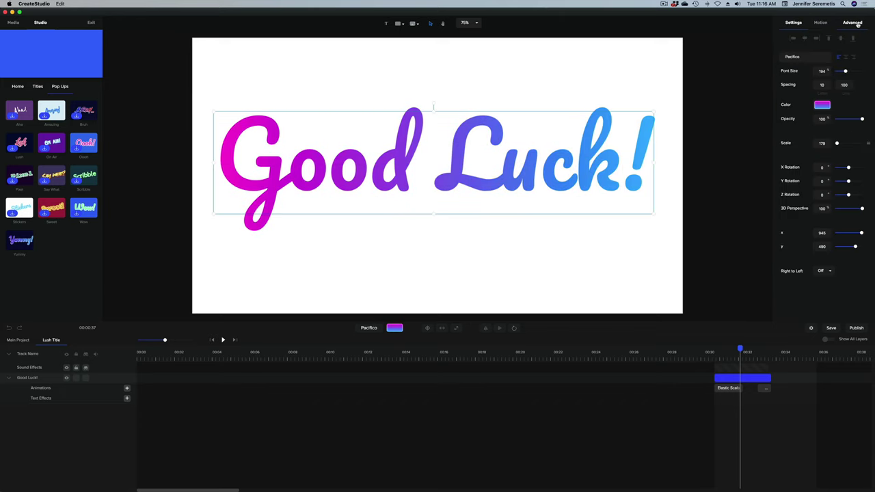
{"action": "left_click", "coordinate": [20, 340]}
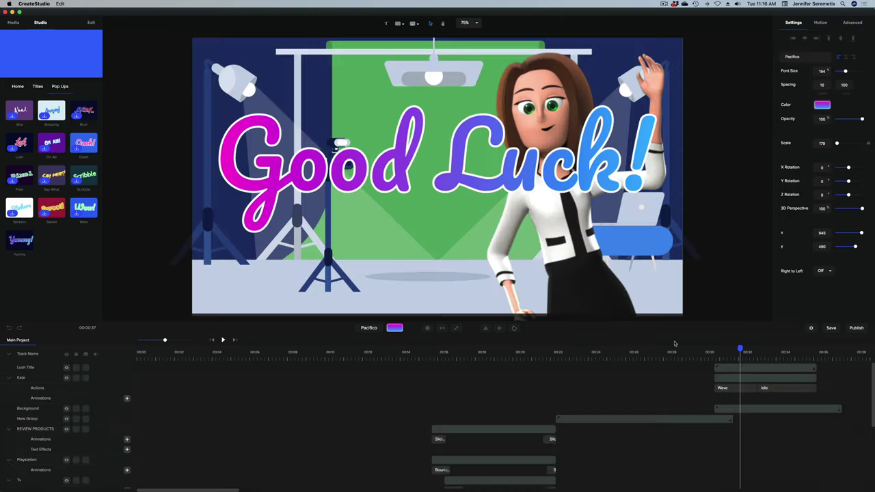
Step: Move the "Good Luck!" text inside its title group to x 901, y 601, and return to the main project
{"action": "left_click", "coordinate": [712, 361]}
{"action": "left_click", "coordinate": [726, 371]}
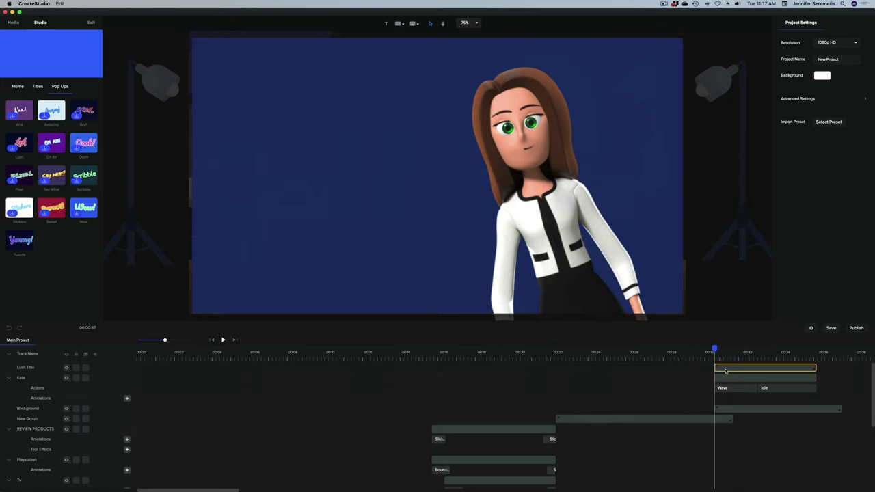
{"action": "double_click", "coordinate": [726, 371]}
{"action": "left_click_drag", "start_coordinate": [714, 349], "coordinate": [743, 348]}
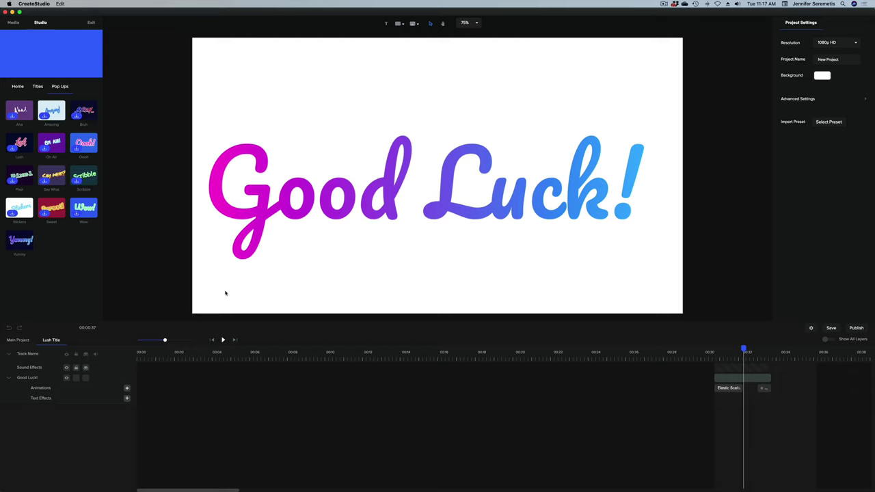
{"action": "left_click", "coordinate": [17, 340]}
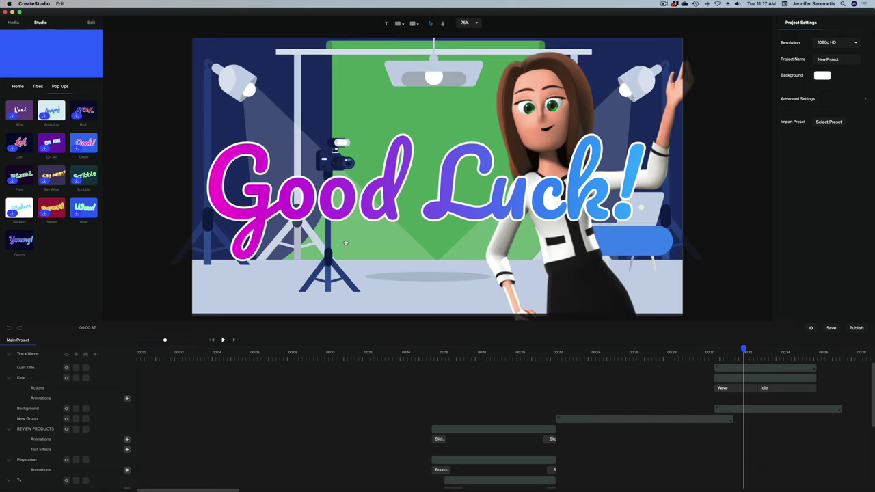
Step: Set the "Good Luck!" text to font size 131 and Z rotation -18°, and move it to x 701, y 396
{"action": "double_click", "coordinate": [746, 366]}
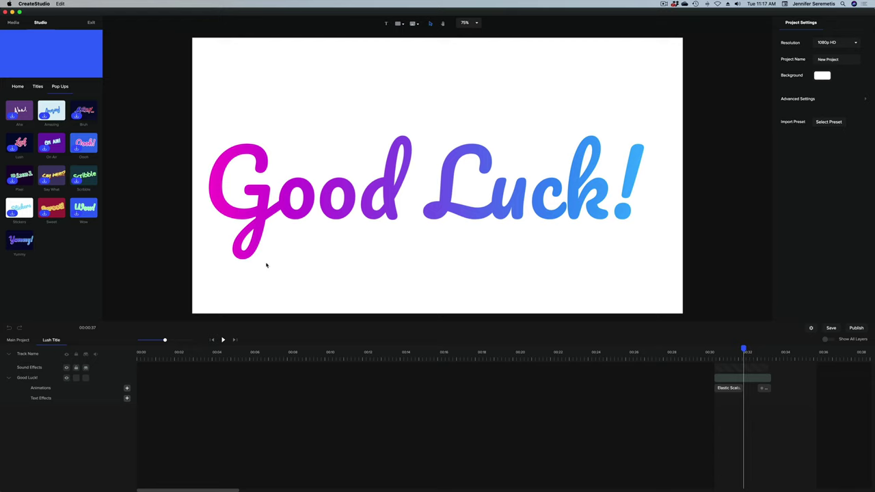
{"action": "left_click", "coordinate": [610, 206]}
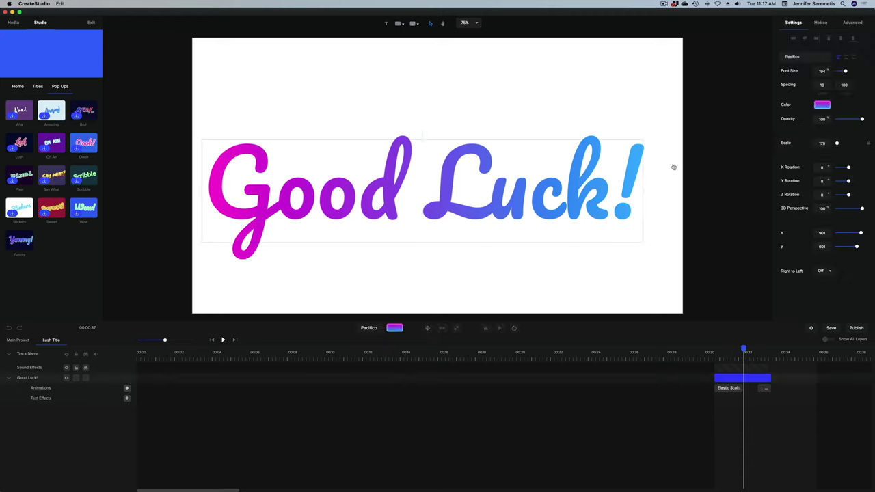
{"action": "left_click_drag", "start_coordinate": [845, 71], "coordinate": [841, 70]}
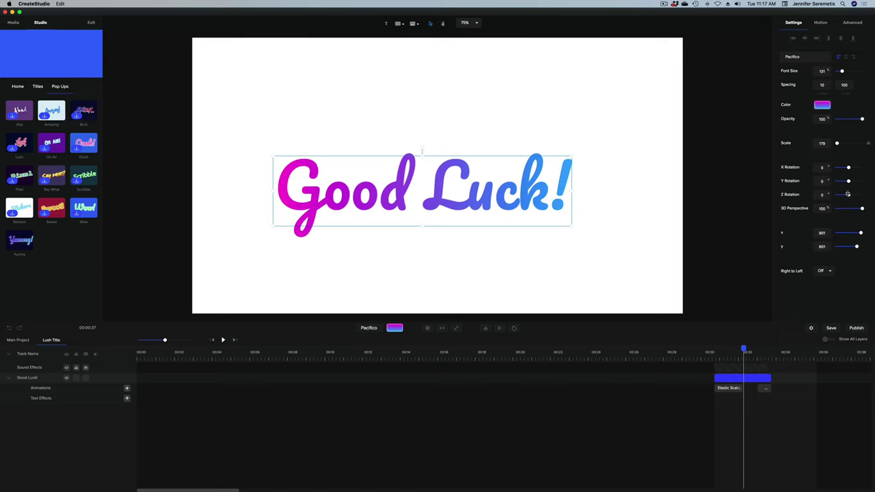
{"action": "left_click_drag", "start_coordinate": [849, 194], "coordinate": [847, 195]}
{"action": "left_click_drag", "start_coordinate": [491, 188], "coordinate": [440, 137]}
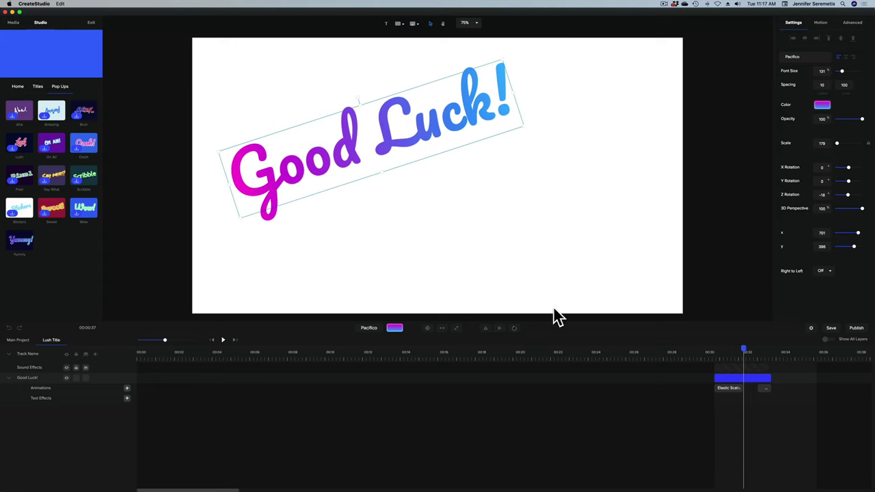
{"action": "left_click", "coordinate": [16, 340]}
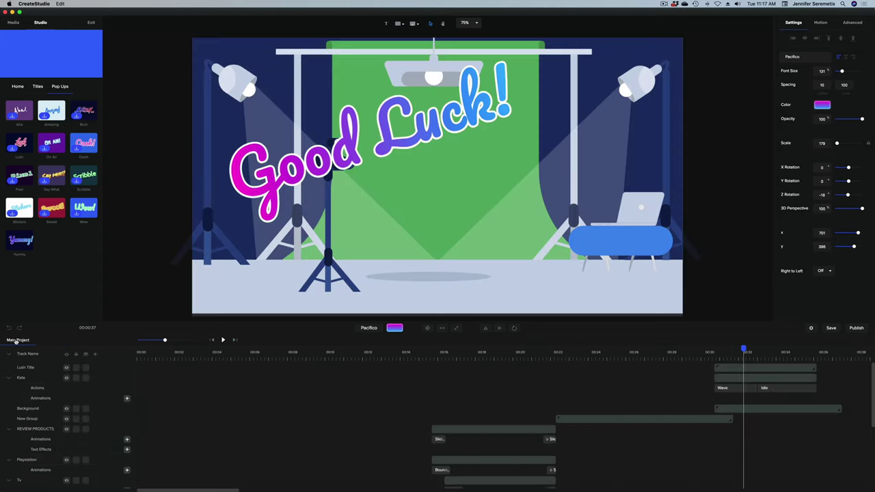
Step: Move the "Good Luck!" title lower in front of the camera stand beside Kate and play the closing scene
{"action": "left_click", "coordinate": [439, 138]}
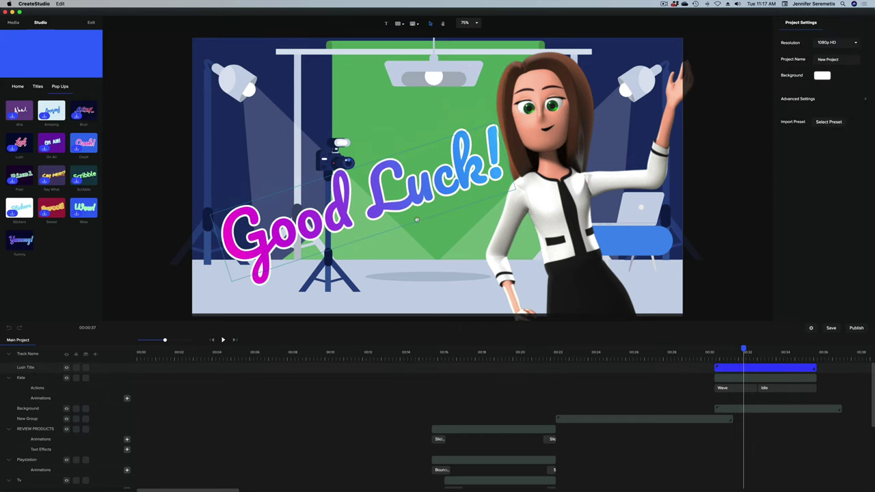
{"action": "left_click", "coordinate": [707, 363]}
{"action": "key", "text": "space"}
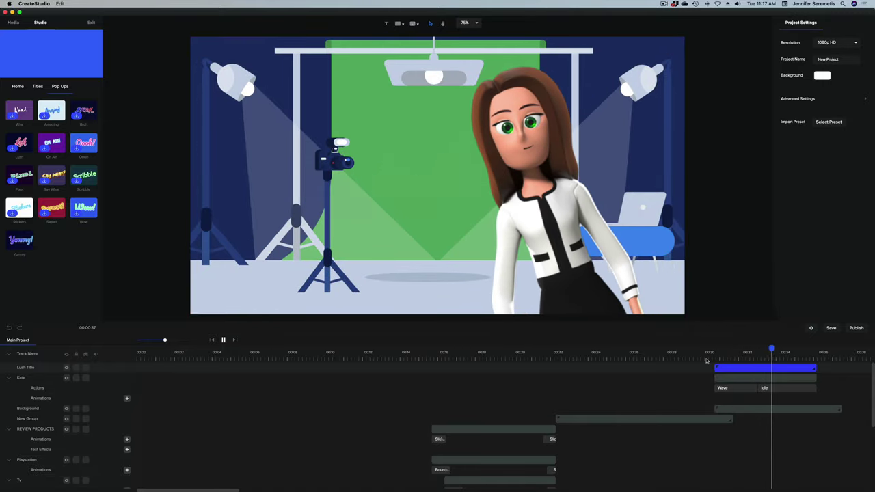
Step: Reduce the "Good Luck!" text to scale 127 at x 566, y 467, and play the closing scene
{"action": "left_click", "coordinate": [492, 122]}
{"action": "double_click", "coordinate": [491, 122]}
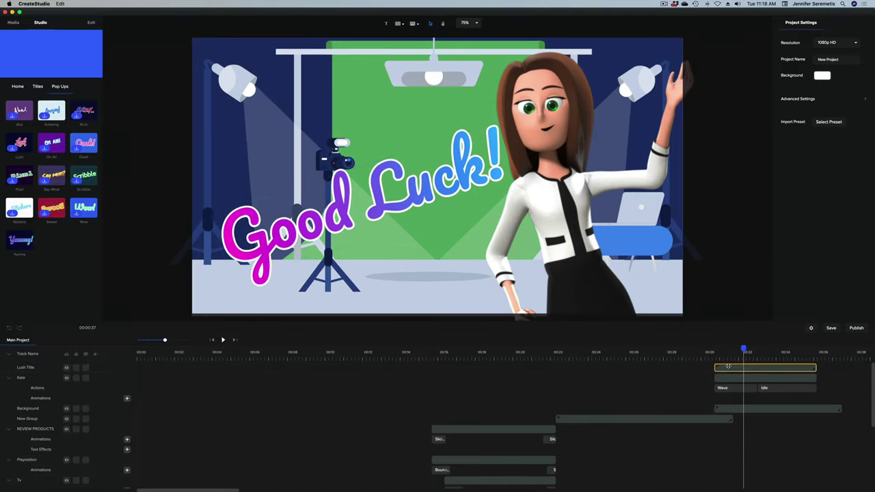
{"action": "left_click", "coordinate": [443, 298]}
{"action": "key", "text": "space"}
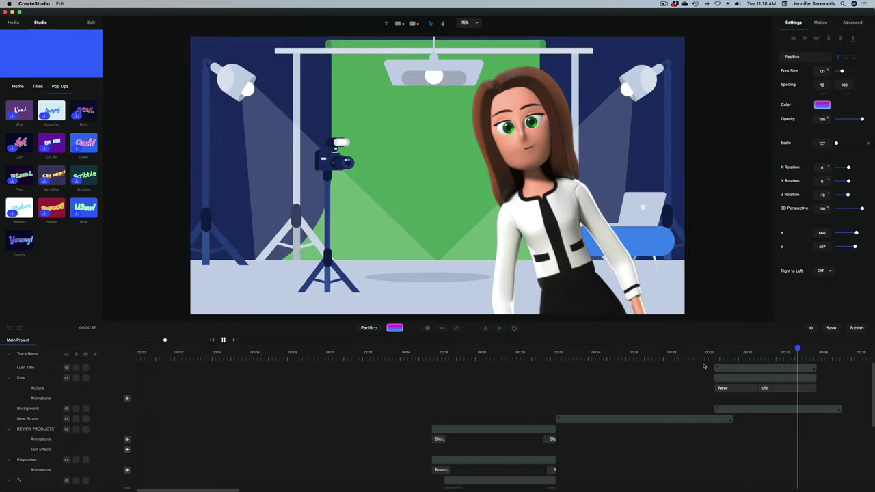
{"action": "left_click", "coordinate": [704, 366]}
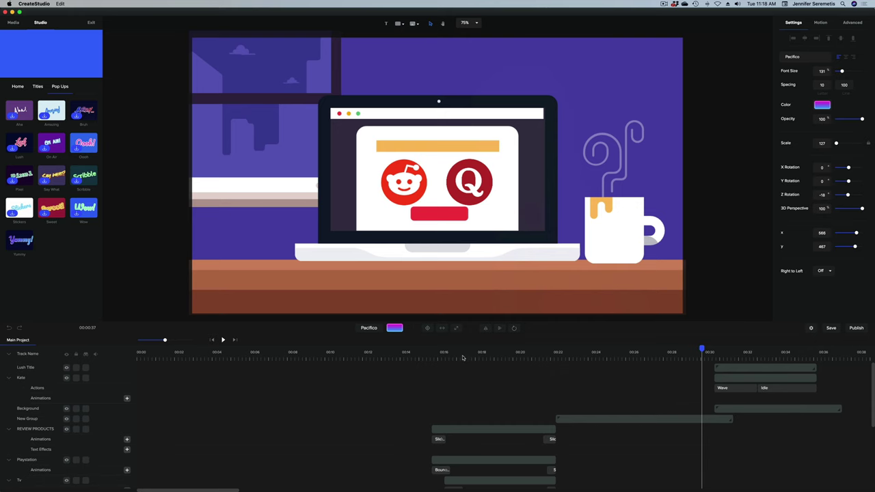
Step: Play back the earlier transition from Kate's first studio scene into the MacBook scene and check its clips on the timeline
{"action": "left_click", "coordinate": [463, 355]}
{"action": "left_click", "coordinate": [400, 351]}
{"action": "left_click_drag", "start_coordinate": [420, 348], "coordinate": [273, 360]}
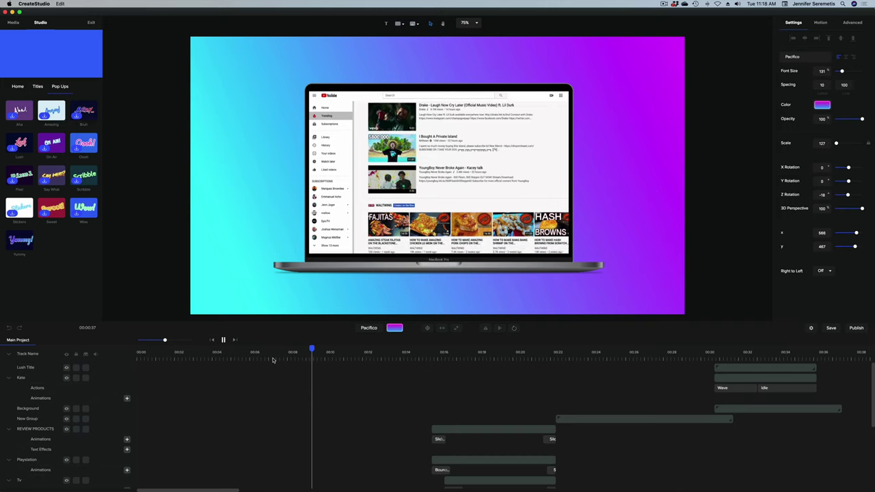
{"action": "key", "text": "space"}
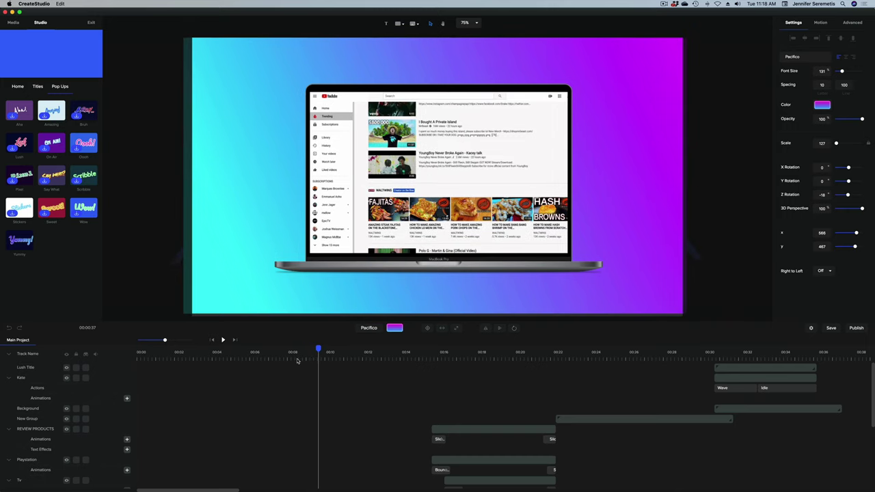
{"action": "left_click", "coordinate": [298, 360]}
{"action": "key", "text": "space"}
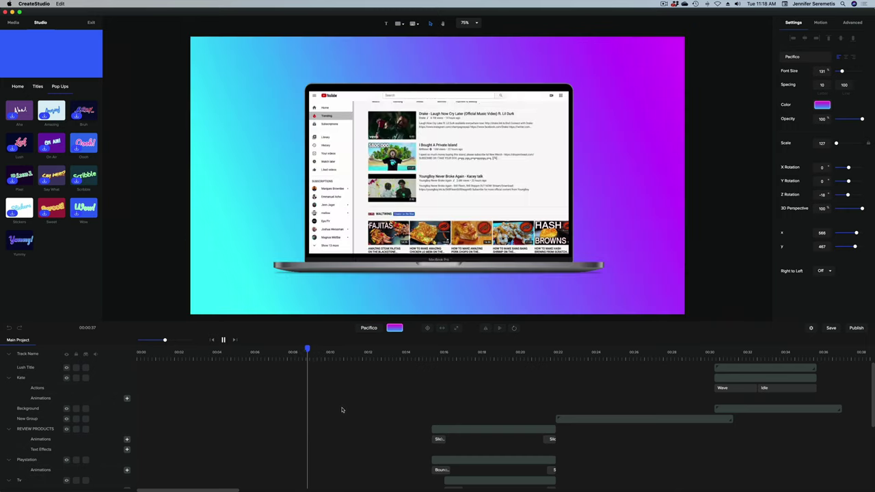
{"action": "scroll", "coordinate": [342, 410], "scroll_direction": "up", "scroll_amount": 3}
{"action": "left_click", "coordinate": [298, 360]}
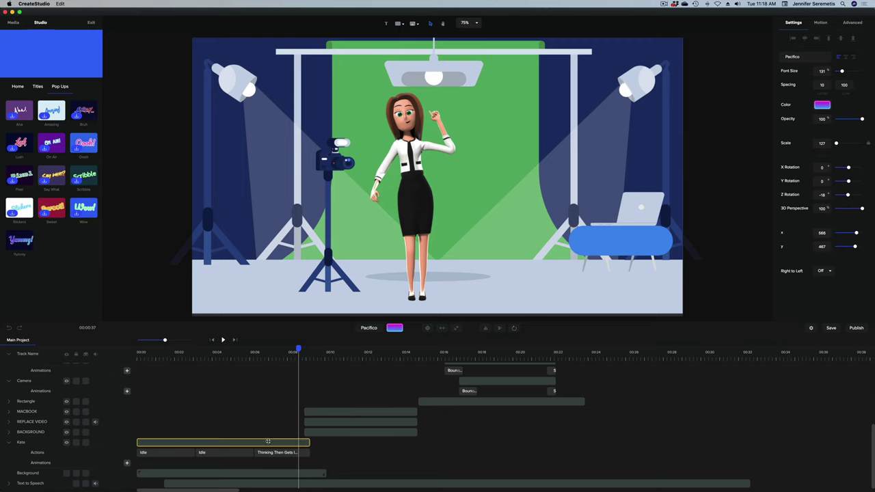
Step: Download the Slide Left in-and-out transition and add it to the timeline at the end of Kate's first studio scene
{"action": "mouse_move", "coordinate": [298, 350]}
{"action": "left_mouse_down"}
{"action": "mouse_move", "coordinate": [318, 353]}
{"action": "mouse_move", "coordinate": [289, 360]}
{"action": "mouse_move", "coordinate": [298, 359]}
{"action": "left_mouse_up"}
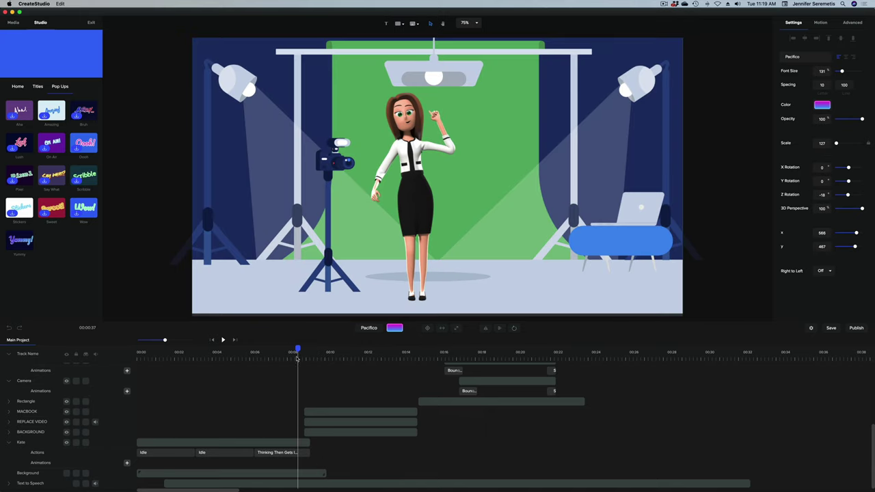
{"action": "left_click", "coordinate": [18, 86]}
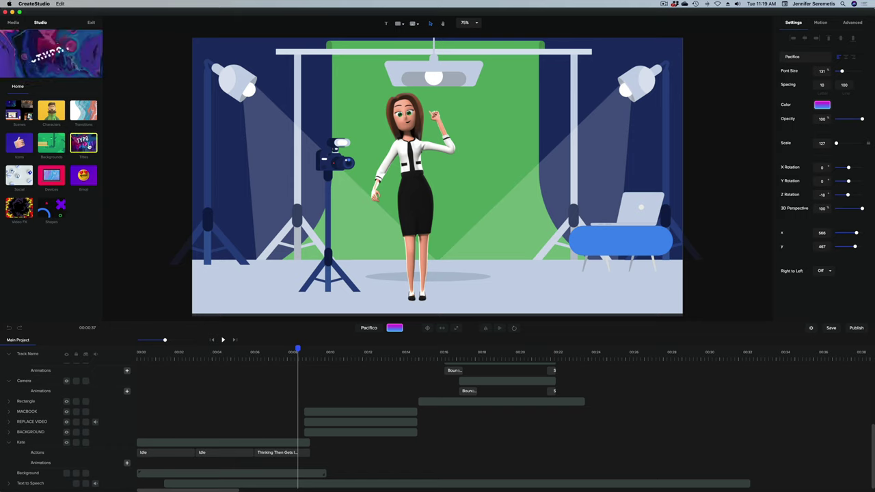
{"action": "left_click", "coordinate": [83, 111]}
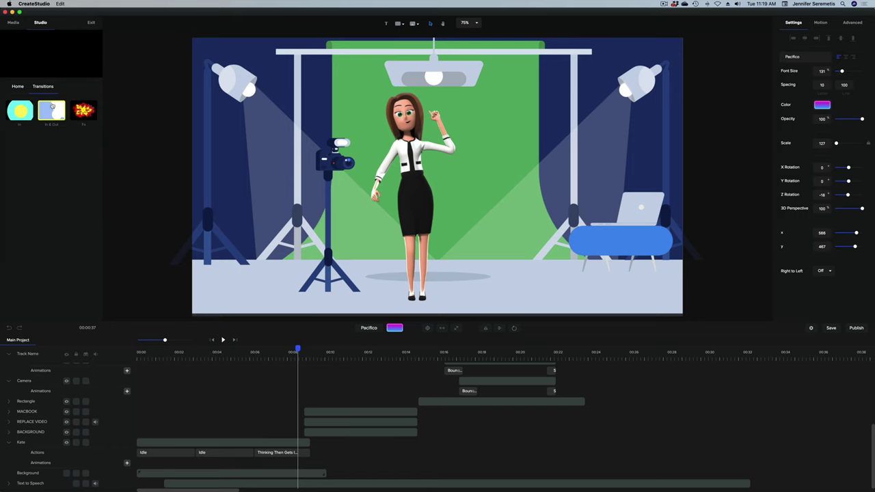
{"action": "mouse_move", "coordinate": [50, 110]}
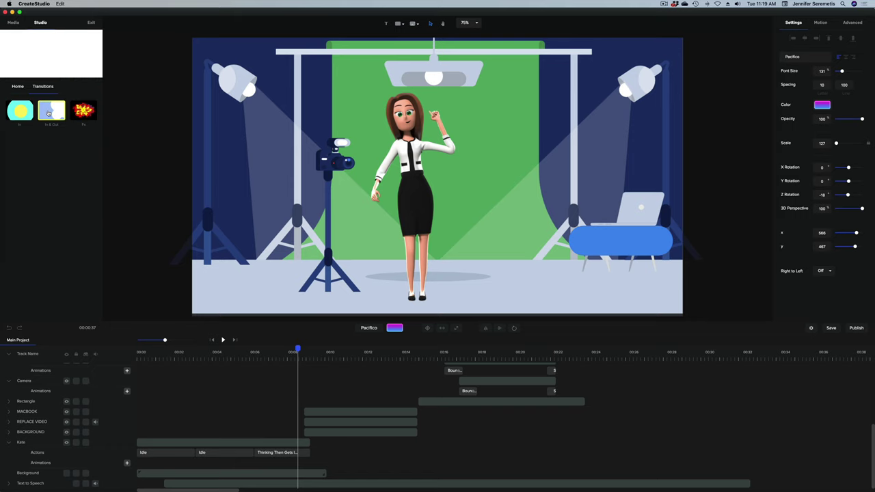
{"action": "left_click", "coordinate": [50, 110]}
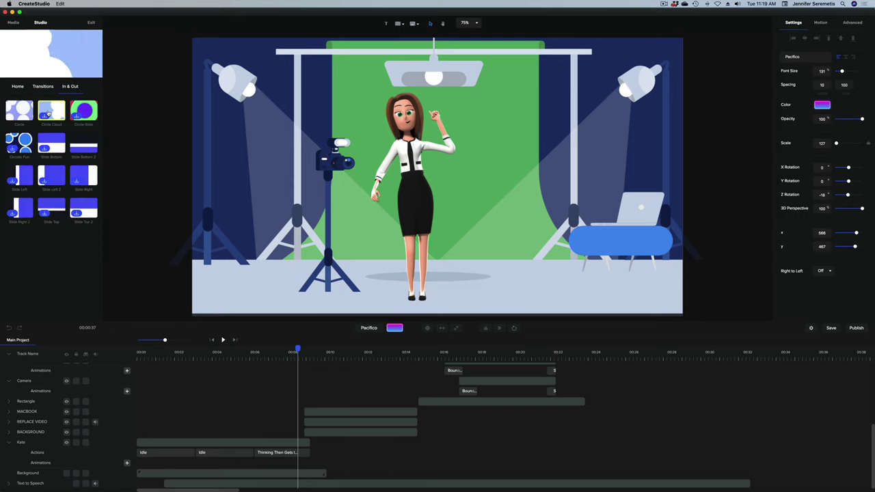
{"action": "left_click", "coordinate": [13, 181]}
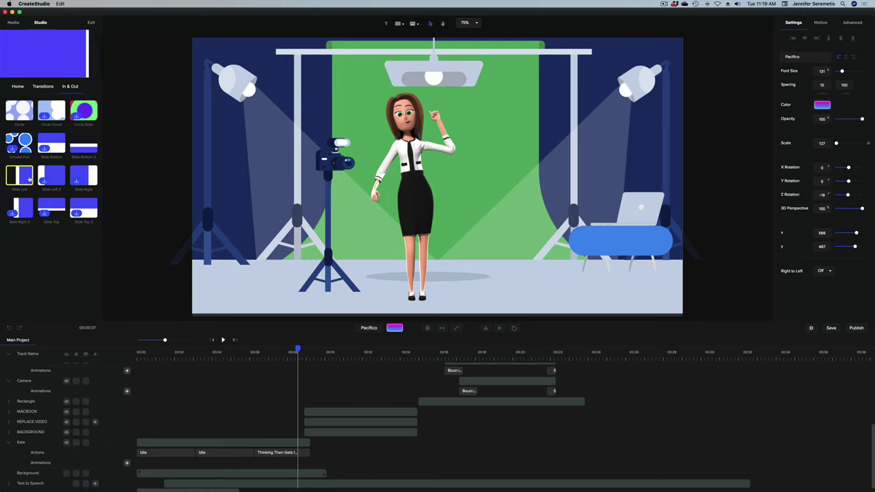
{"action": "left_click_drag", "start_coordinate": [20, 177], "coordinate": [322, 257]}
Step: Play the Slide Left transition and shift its clip to start just before the MacBook scene's clips
{"action": "left_click", "coordinate": [291, 353]}
{"action": "key", "text": "space"}
{"action": "left_click", "coordinate": [321, 368]}
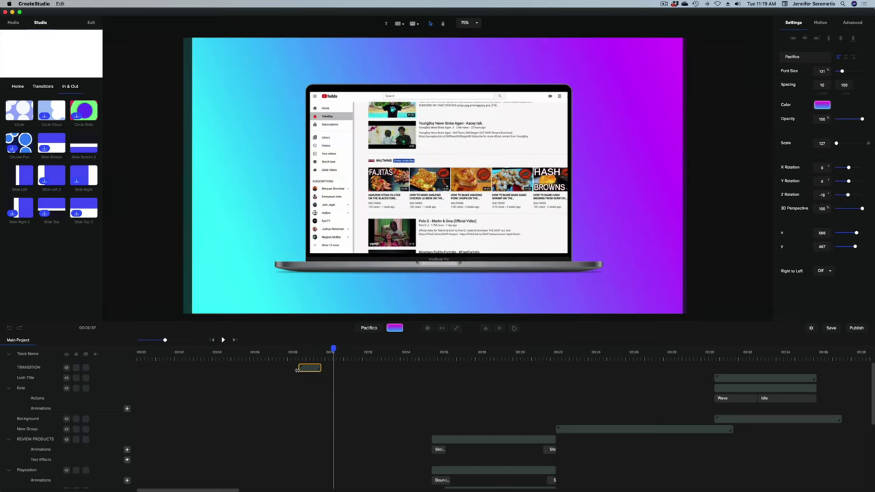
{"action": "left_click", "coordinate": [299, 369]}
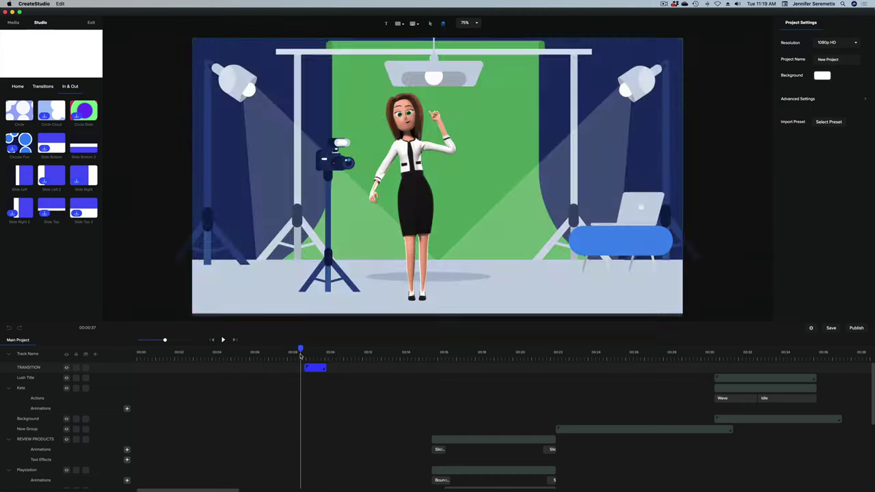
{"action": "left_click_drag", "start_coordinate": [303, 367], "coordinate": [298, 367]}
Step: Ungroup the slide transition and recolour its BLUE layer with a pinkish purple fill
{"action": "left_click", "coordinate": [307, 367]}
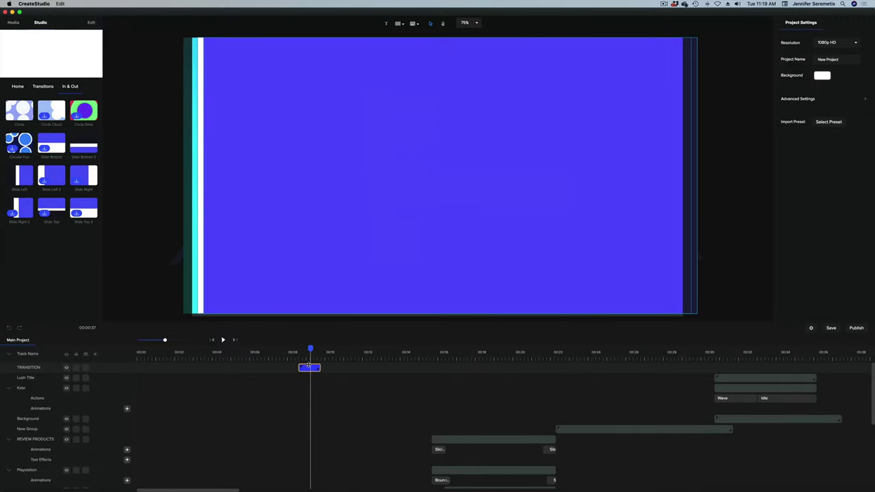
{"action": "left_click_drag", "start_coordinate": [313, 347], "coordinate": [307, 349]}
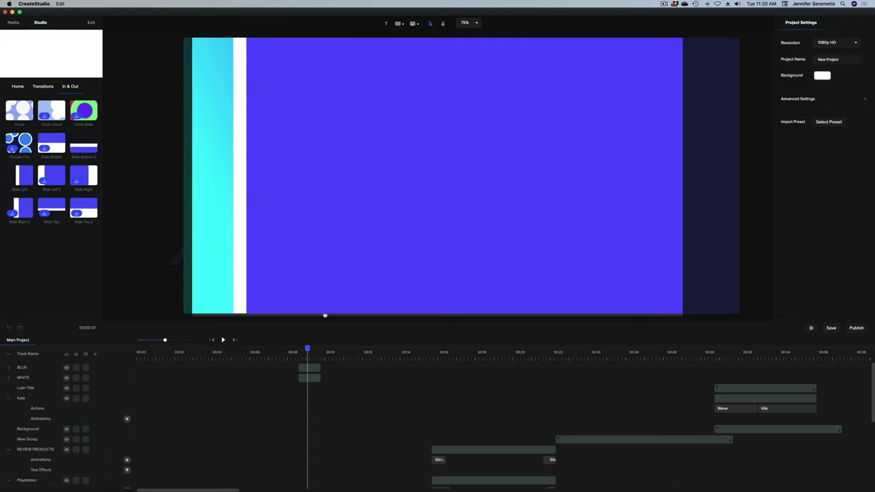
{"action": "left_click", "coordinate": [307, 367]}
{"action": "left_click", "coordinate": [822, 58]}
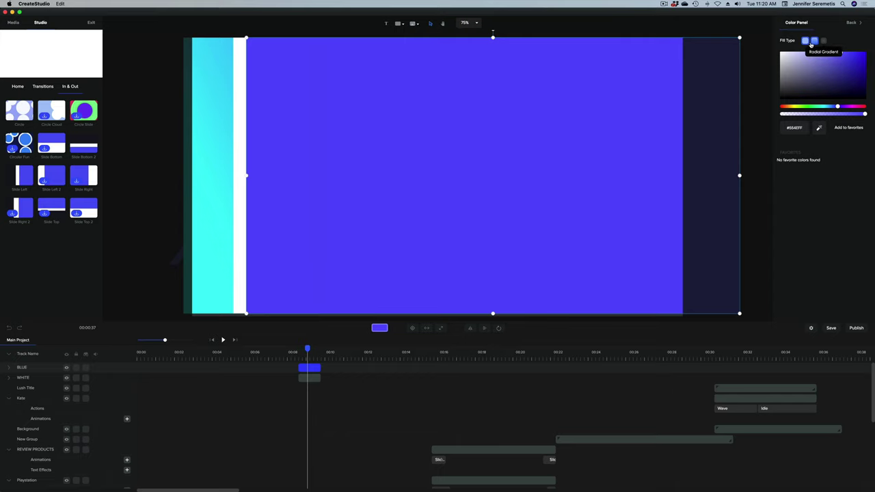
{"action": "left_click", "coordinate": [811, 42]}
{"action": "left_click", "coordinate": [846, 107]}
Step: Play the recoloured transition and combine its BLUE and WHITE layers into a new group
{"action": "left_click", "coordinate": [318, 368]}
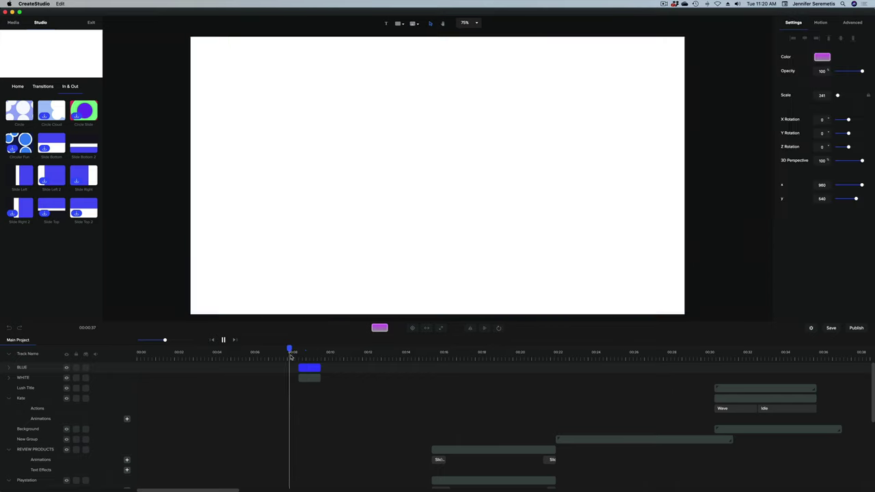
{"action": "left_click", "coordinate": [293, 351]}
{"action": "left_click", "coordinate": [328, 351]}
{"action": "left_click", "coordinate": [310, 369]}
{"action": "right_click", "coordinate": [310, 369]}
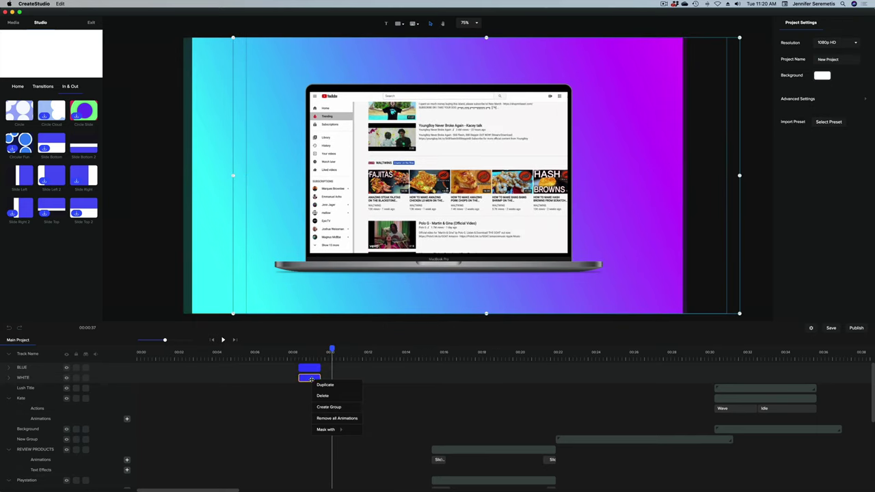
{"action": "left_click", "coordinate": [328, 408]}
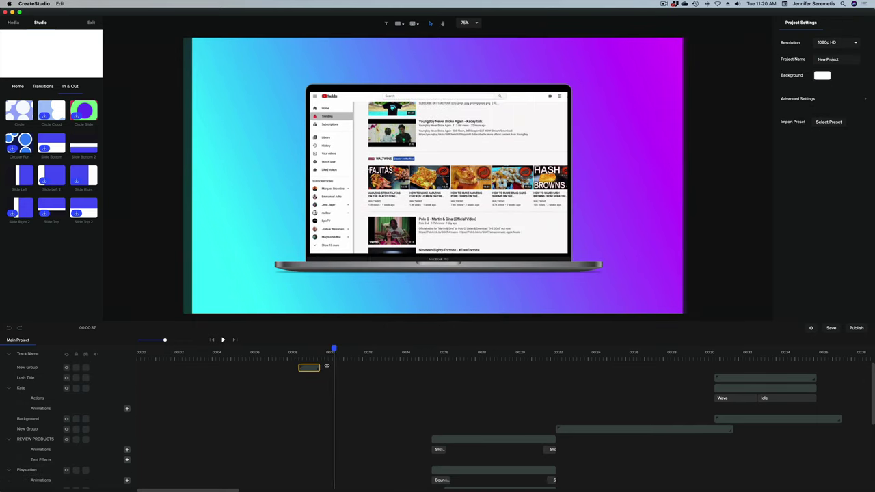
Step: Lengthen the grouped slide transition to end at about 10 s and play through the MacBook scene
{"action": "mouse_move", "coordinate": [299, 351]}
{"action": "left_mouse_down"}
{"action": "mouse_move", "coordinate": [375, 351]}
{"action": "mouse_move", "coordinate": [296, 360]}
{"action": "left_mouse_up"}
{"action": "key", "text": "space"}
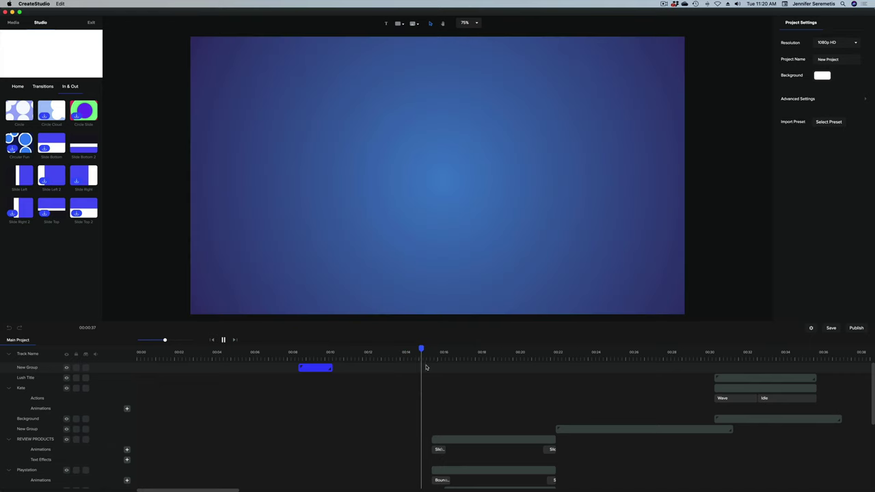
{"action": "key", "text": "space"}
Step: Add the Circle Slide transition over the cut from the MacBook scene to the product-review scene, starting at about 14.4 s
{"action": "left_click_drag", "start_coordinate": [436, 349], "coordinate": [421, 378]}
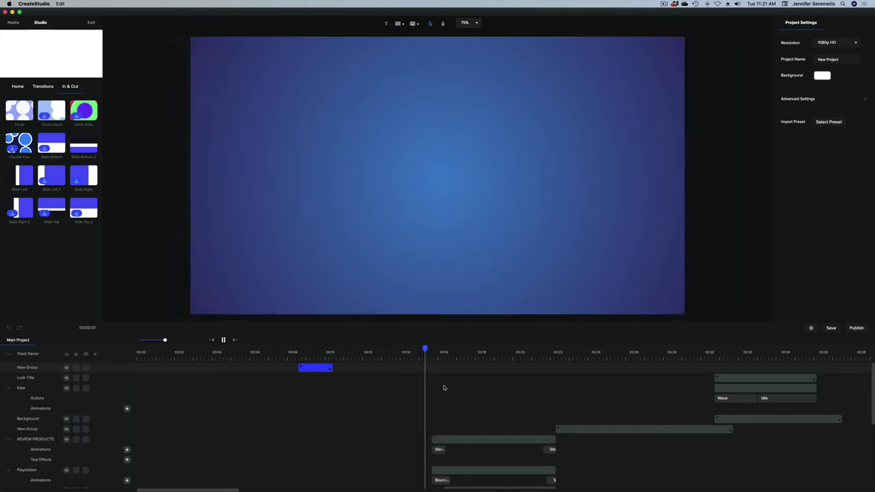
{"action": "scroll", "coordinate": [421, 409], "scroll_direction": "down", "scroll_amount": 3}
{"action": "left_click", "coordinate": [410, 353]}
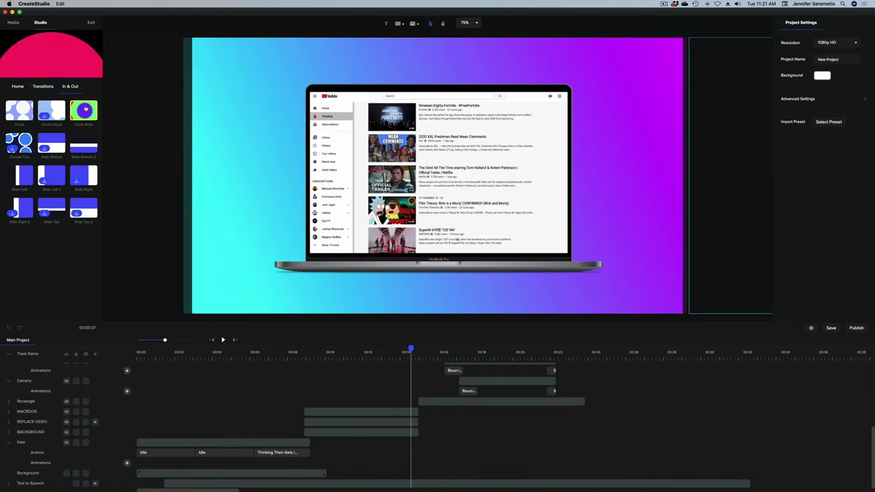
{"action": "scroll", "coordinate": [413, 376], "scroll_direction": "down", "scroll_amount": 2}
{"action": "left_click_drag", "start_coordinate": [413, 375], "coordinate": [429, 367]}
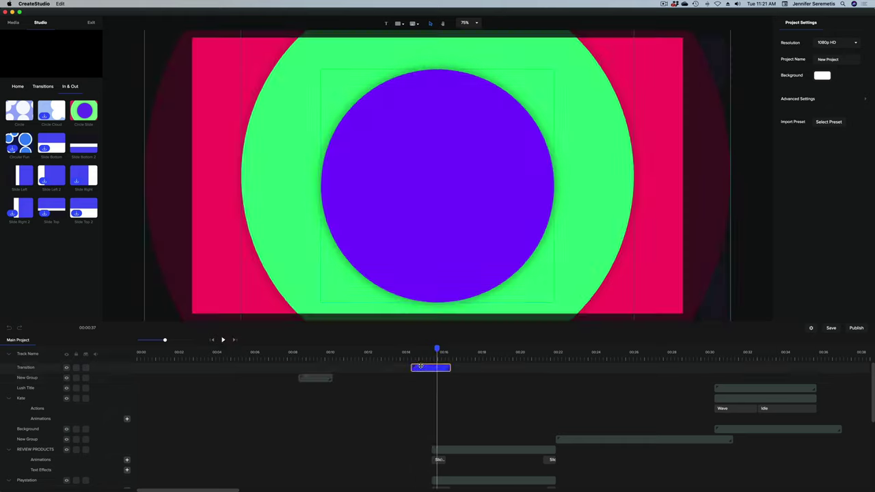
Step: Recolour the Circle Slide transition's inner circle dark purple and its middle circle violet, and return to the main project
{"action": "double_click", "coordinate": [429, 367]}
{"action": "left_click", "coordinate": [822, 57]}
{"action": "left_click", "coordinate": [843, 69]}
{"action": "left_click", "coordinate": [430, 377]}
{"action": "left_click", "coordinate": [822, 57]}
{"action": "left_click", "coordinate": [844, 56]}
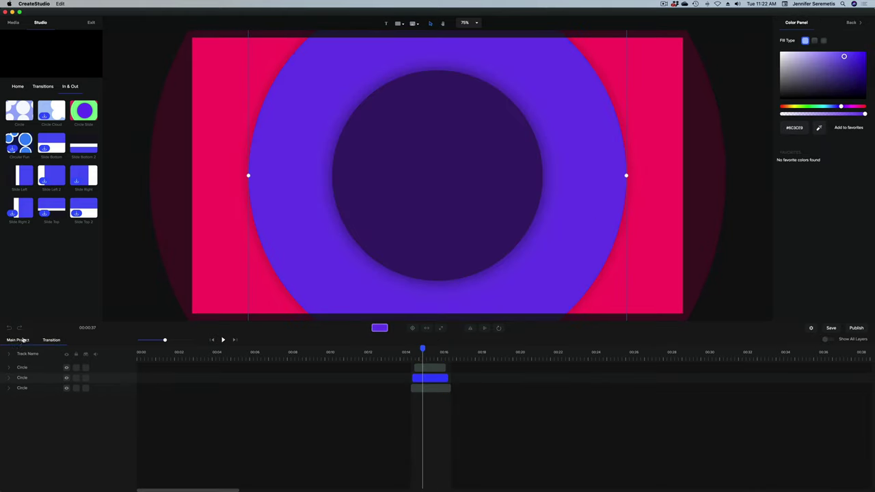
{"action": "left_click", "coordinate": [22, 339]}
Step: Check the closing scene and play the Reddit and Quora laptop scene
{"action": "left_click_drag", "start_coordinate": [406, 350], "coordinate": [708, 353]}
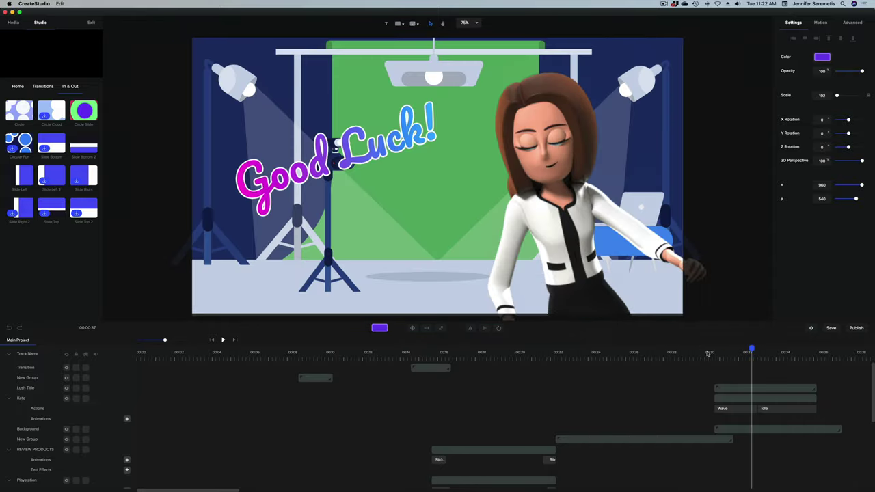
{"action": "scroll", "coordinate": [683, 410], "scroll_direction": "down", "scroll_amount": 2}
{"action": "left_click", "coordinate": [581, 352]}
{"action": "key", "text": "space"}
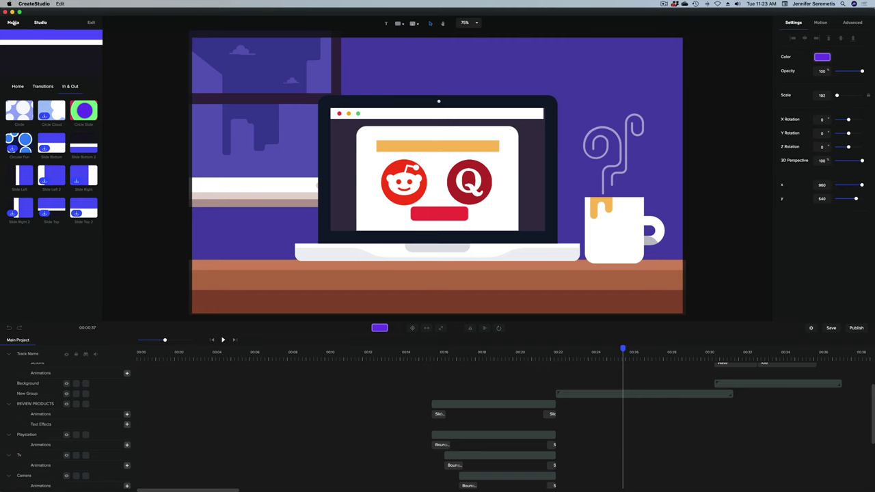
Step: Preview Pop tracks in the stock audio library and import the Gardener track into the project
{"action": "left_click", "coordinate": [13, 23]}
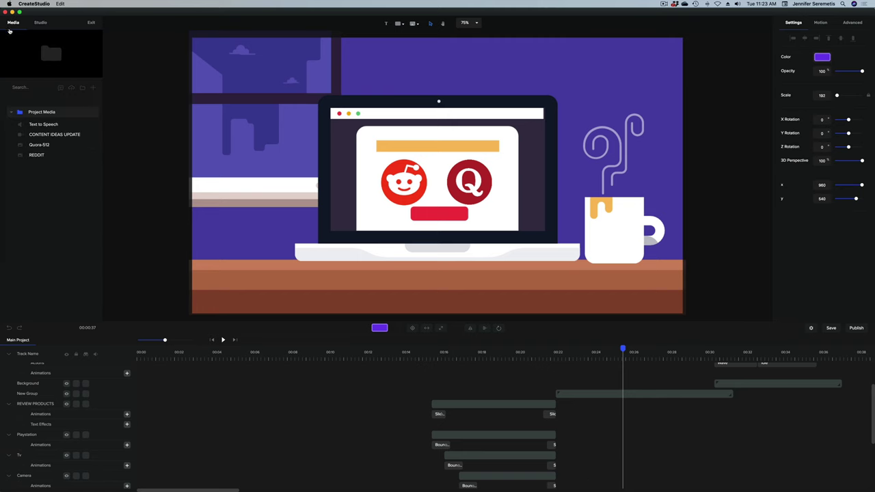
{"action": "left_click", "coordinate": [71, 88]}
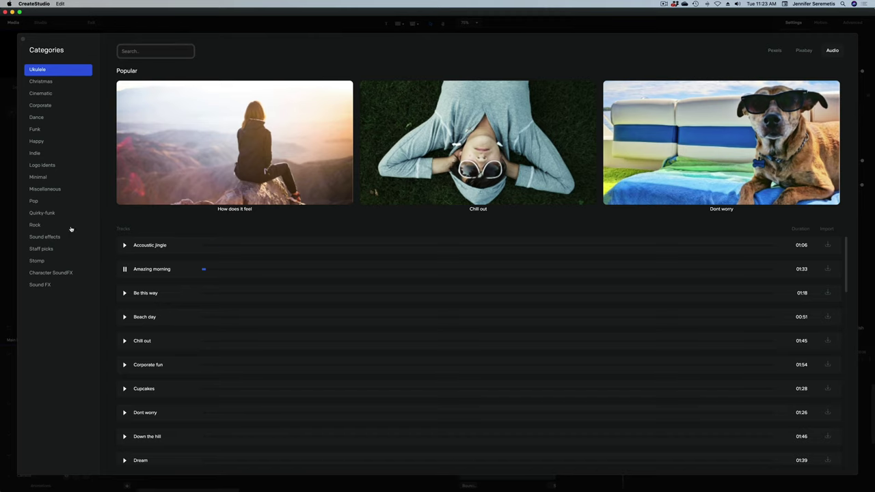
{"action": "left_click", "coordinate": [54, 201]}
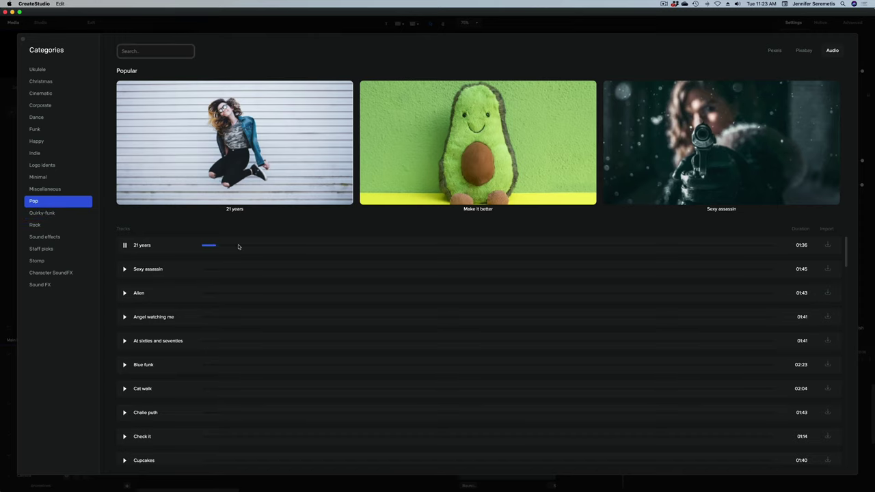
{"action": "scroll", "coordinate": [177, 342], "scroll_direction": "down", "scroll_amount": 1}
{"action": "left_click", "coordinate": [125, 405]}
{"action": "scroll", "coordinate": [529, 431], "scroll_direction": "down", "scroll_amount": 10}
{"action": "left_click", "coordinate": [326, 381]}
{"action": "scroll", "coordinate": [479, 375], "scroll_direction": "down", "scroll_amount": 3}
{"action": "left_click", "coordinate": [827, 334]}
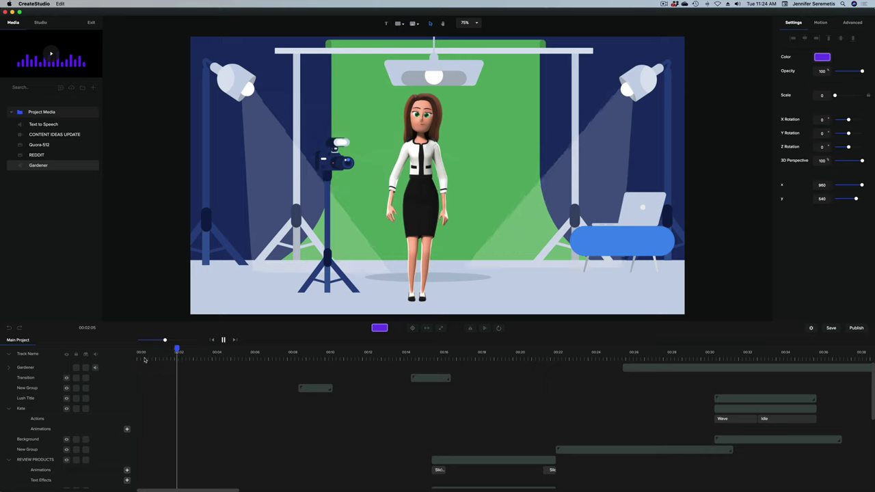
Step: Move the Gardener music to the start of the timeline and set its volume to 32%
{"action": "left_click", "coordinate": [856, 369]}
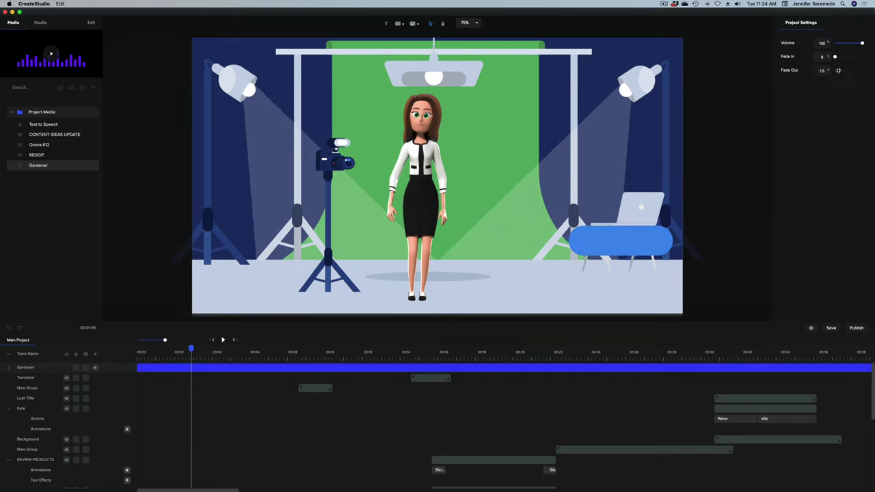
{"action": "left_click", "coordinate": [231, 369]}
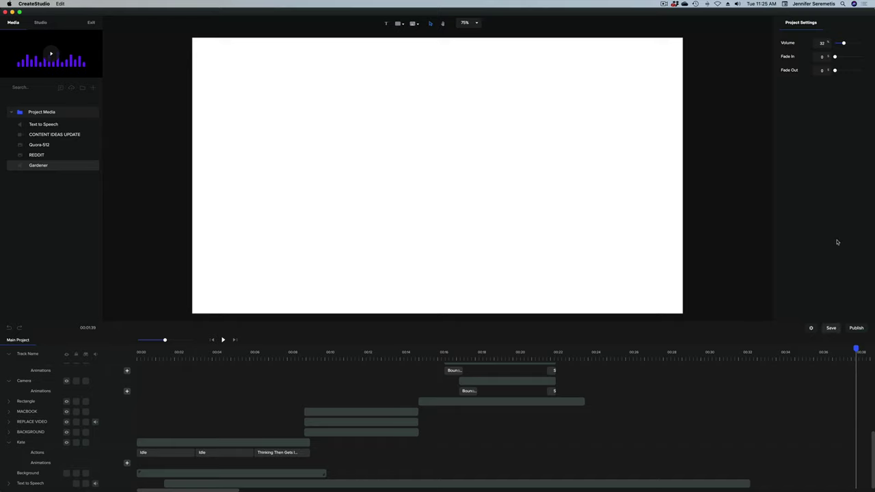
Step: Extend the "Good Luck!" title and Kate's closing clip past 38 s, with an extra Idle action for Kate
{"action": "left_click", "coordinate": [745, 408]}
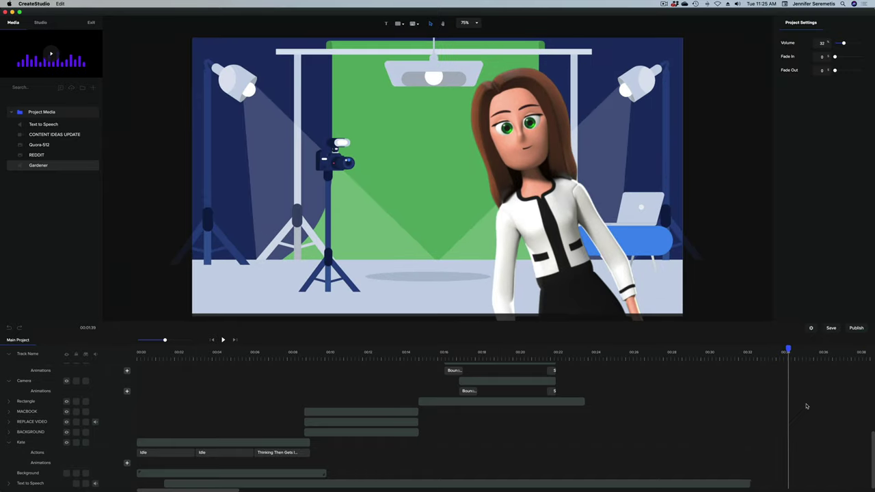
{"action": "left_click", "coordinate": [845, 399]}
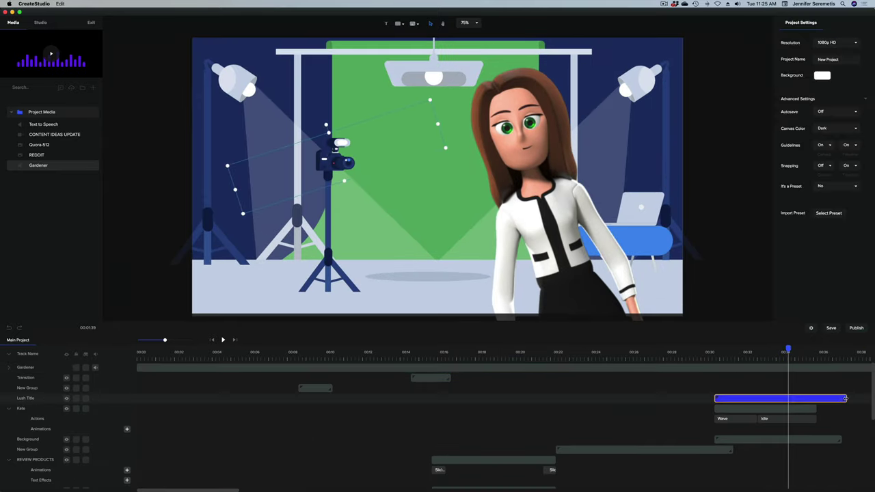
{"action": "left_click", "coordinate": [786, 408]}
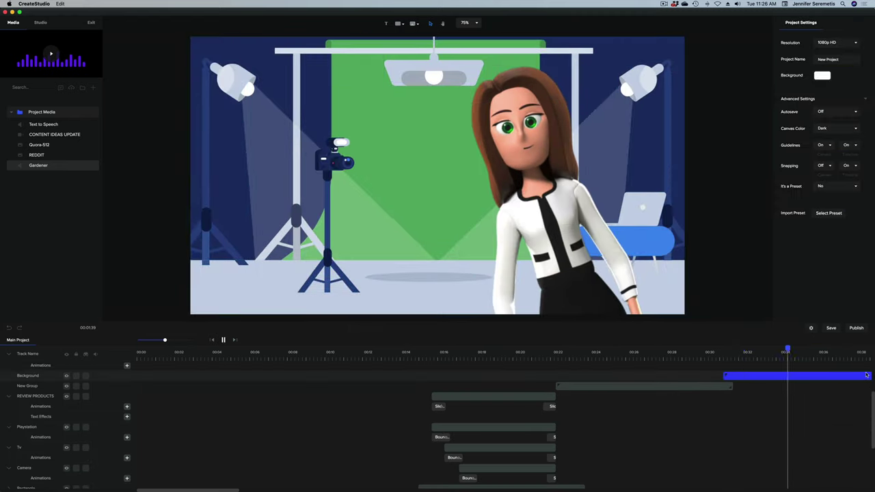
Step: Extend all layers inside the closing studio Background group past 38 s and play the start of the closing scene
{"action": "scroll", "coordinate": [829, 436], "scroll_direction": "up", "scroll_amount": 3}
{"action": "double_click", "coordinate": [829, 437]}
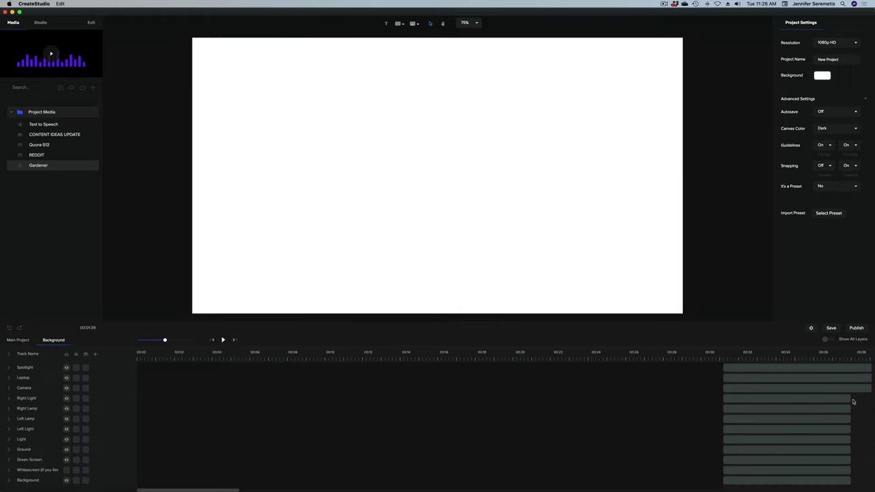
{"action": "left_click_drag", "start_coordinate": [849, 418], "coordinate": [871, 440]}
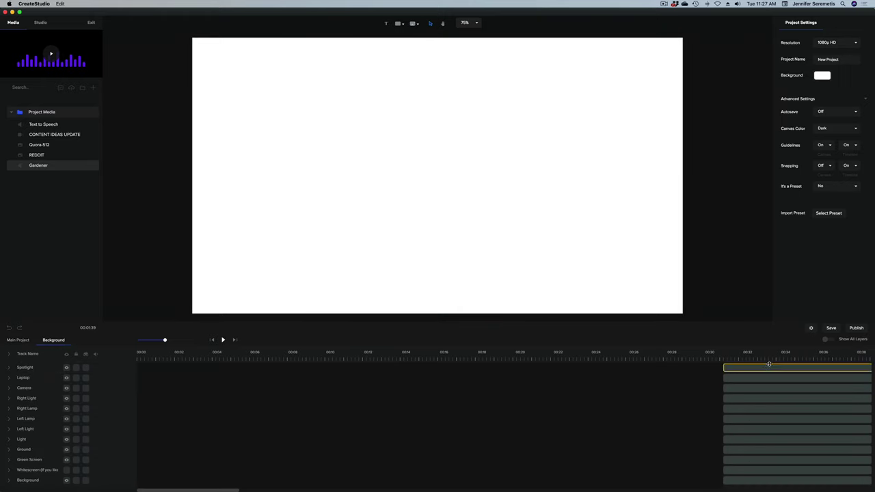
{"action": "left_click", "coordinate": [768, 367]}
{"action": "key", "text": "Escape"}
{"action": "key", "text": "space"}
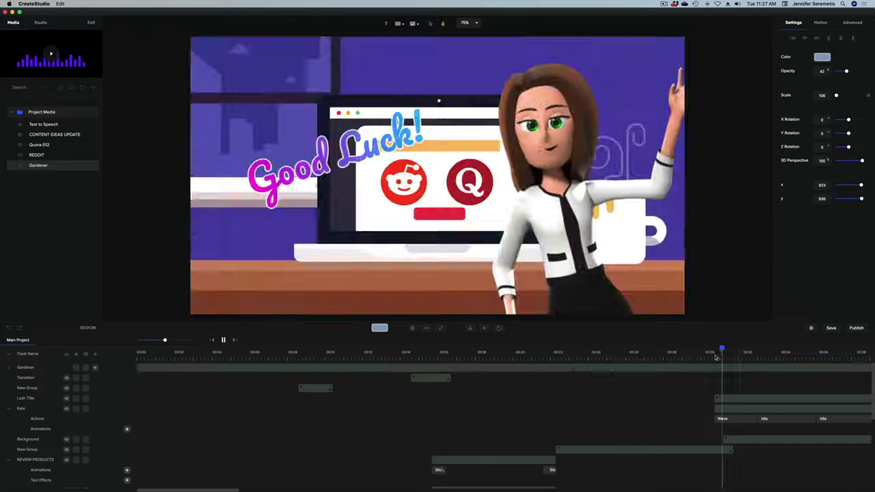